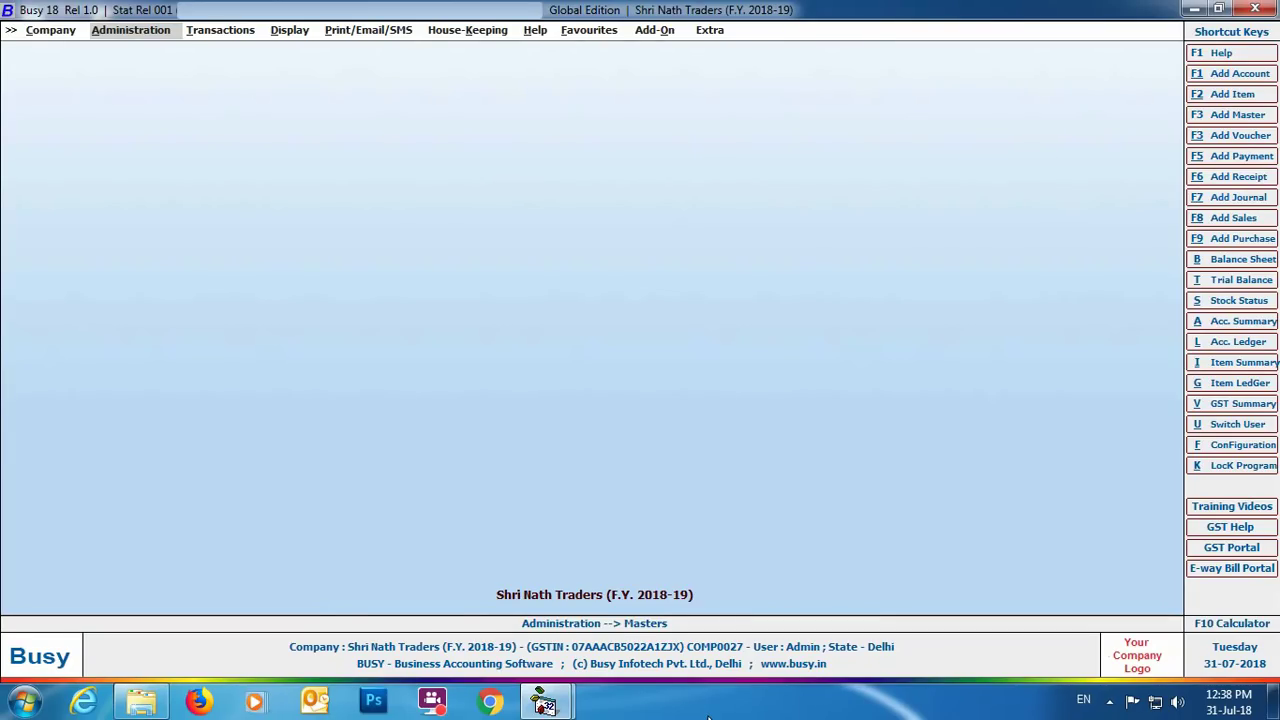
Open the GST/VAT feature settings under Administration's Features/Options.
{"action": "left_click", "coordinate": [149, 32]}
{"action": "left_click", "coordinate": [151, 66]}
{"action": "left_click", "coordinate": [151, 70]}
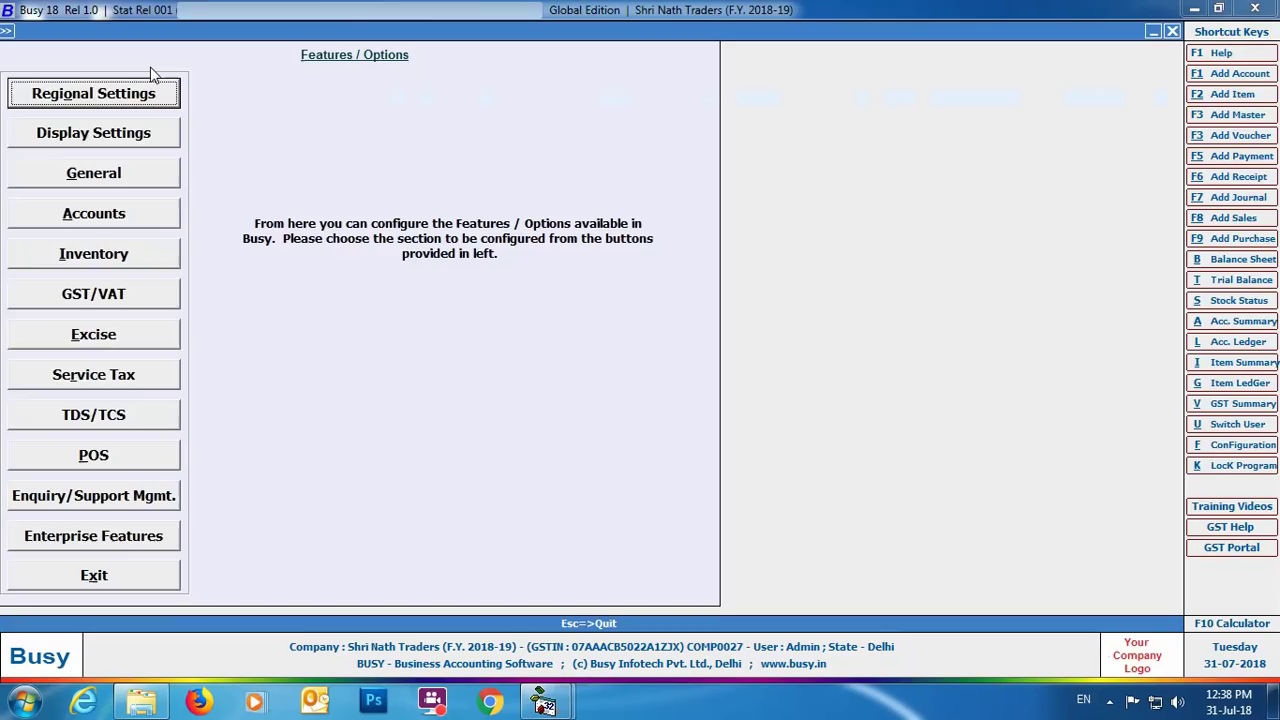
{"action": "key", "text": "Down"}
{"action": "key", "text": "Down"}
{"action": "key", "text": "Down"}
{"action": "key", "text": "Down"}
{"action": "key", "text": "Down"}
{"action": "key", "text": "Return"}
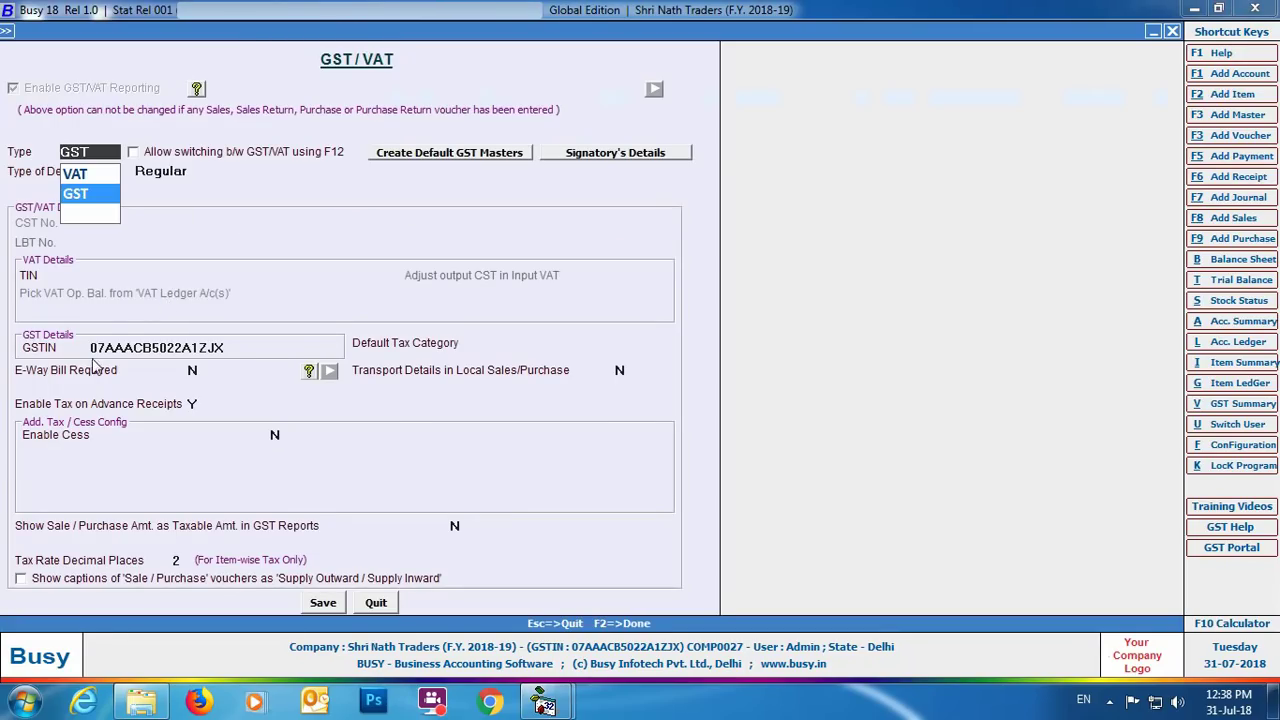
Set E-Way Bill Required to Y and bring up the E-Way Bill Configuration.
{"action": "left_click", "coordinate": [194, 370]}
{"action": "type", "text": "y"}
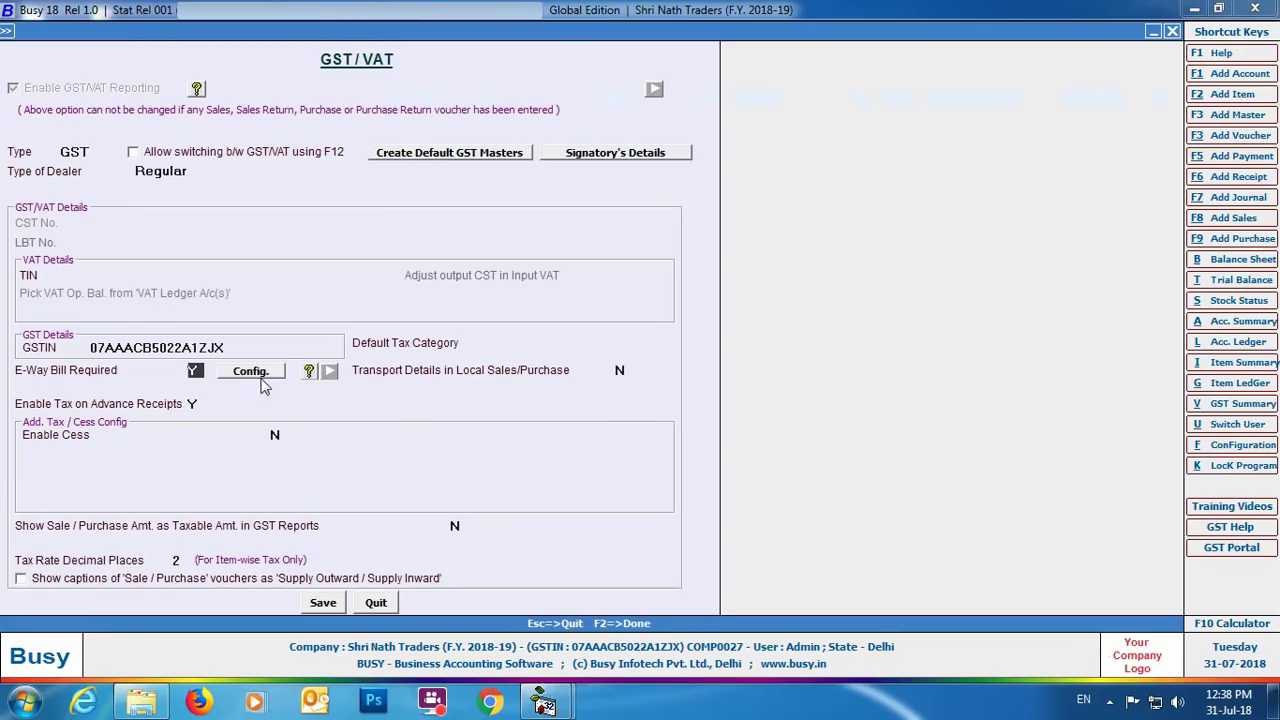
{"action": "left_click", "coordinate": [270, 373]}
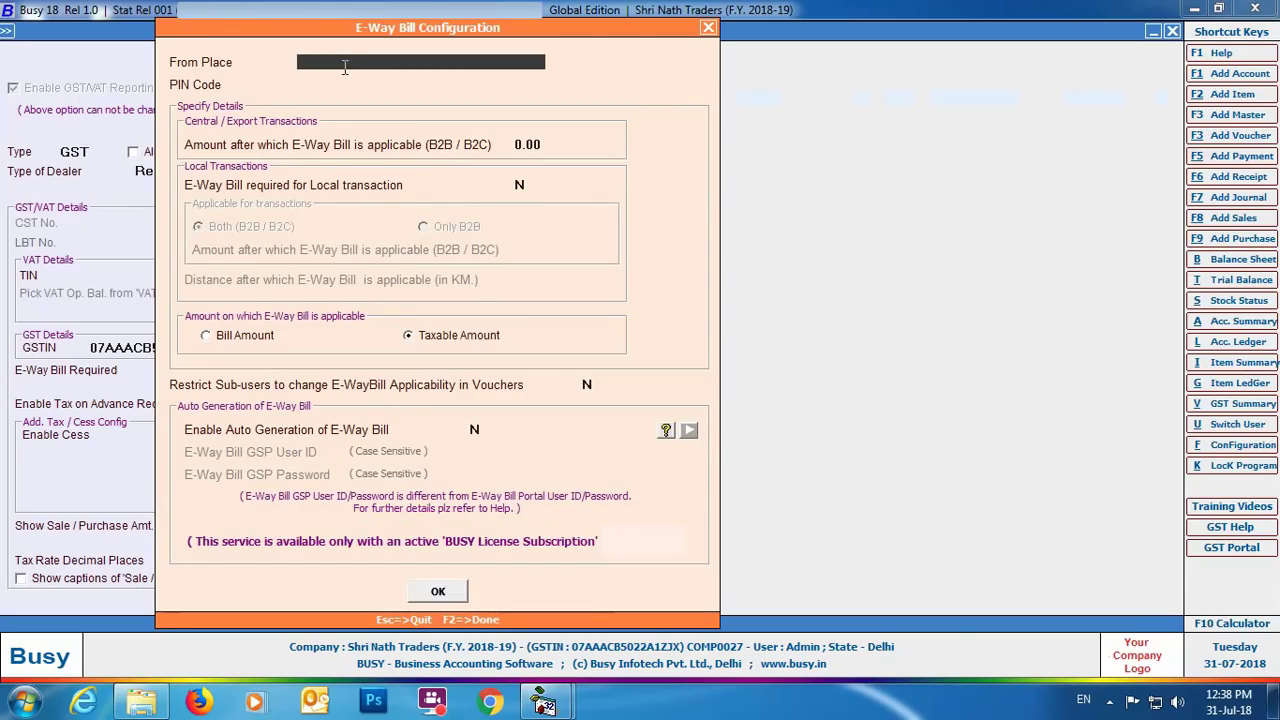
Enter From Place Delhi, PIN 110040, amount 50,000.00, and require e-way bills for local transactions.
{"action": "type", "text": "Delhi"}
{"action": "key", "text": "Return"}
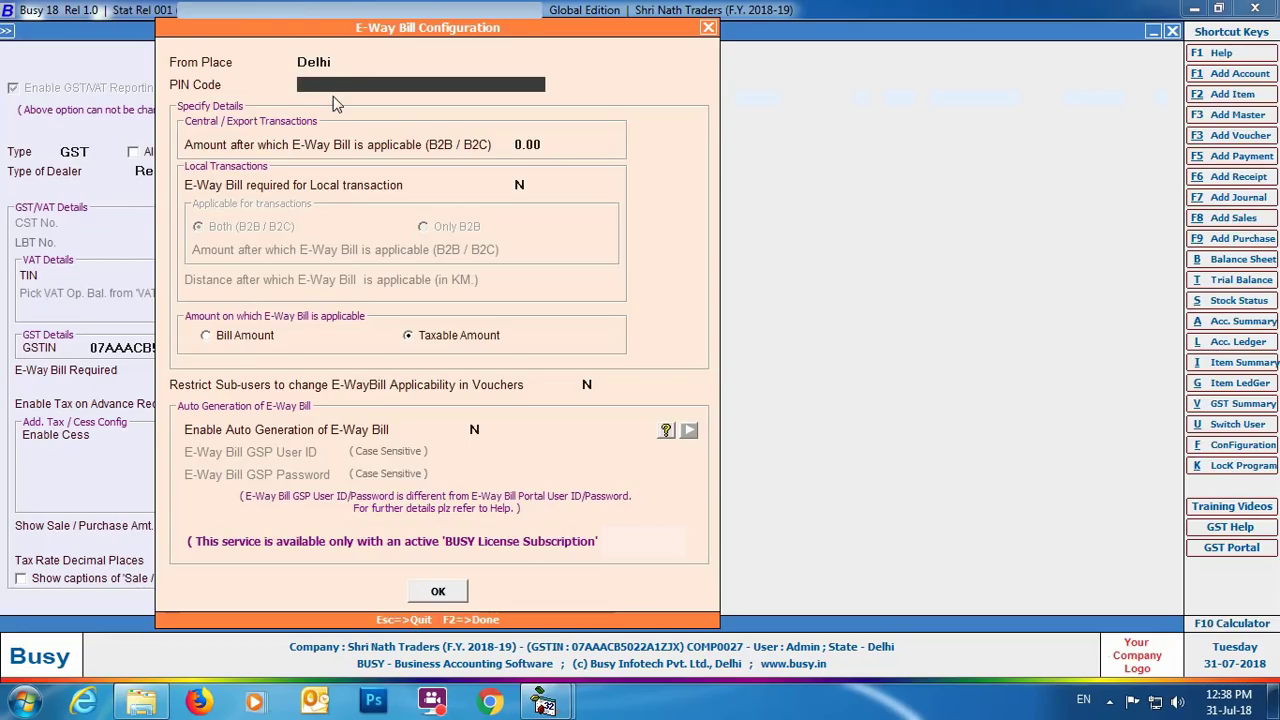
{"action": "type", "text": "110040"}
{"action": "key", "text": "Return"}
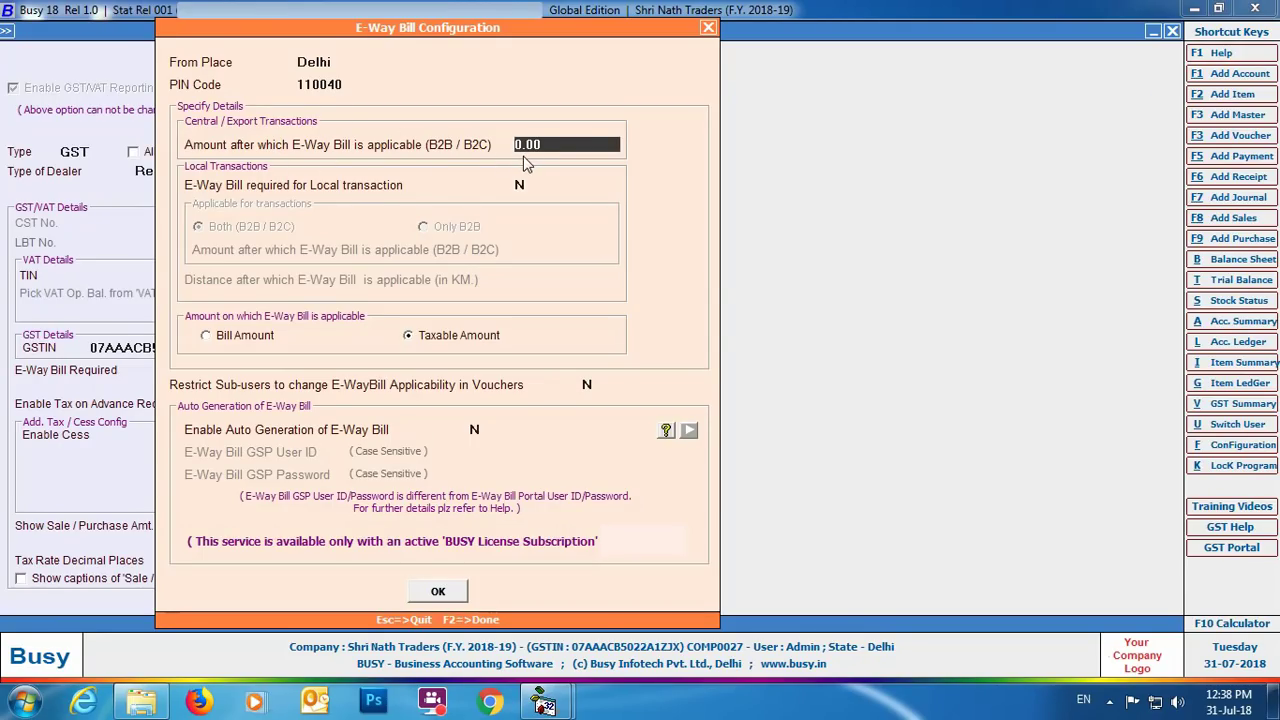
{"action": "type", "text": "50000"}
{"action": "key", "text": "Return"}
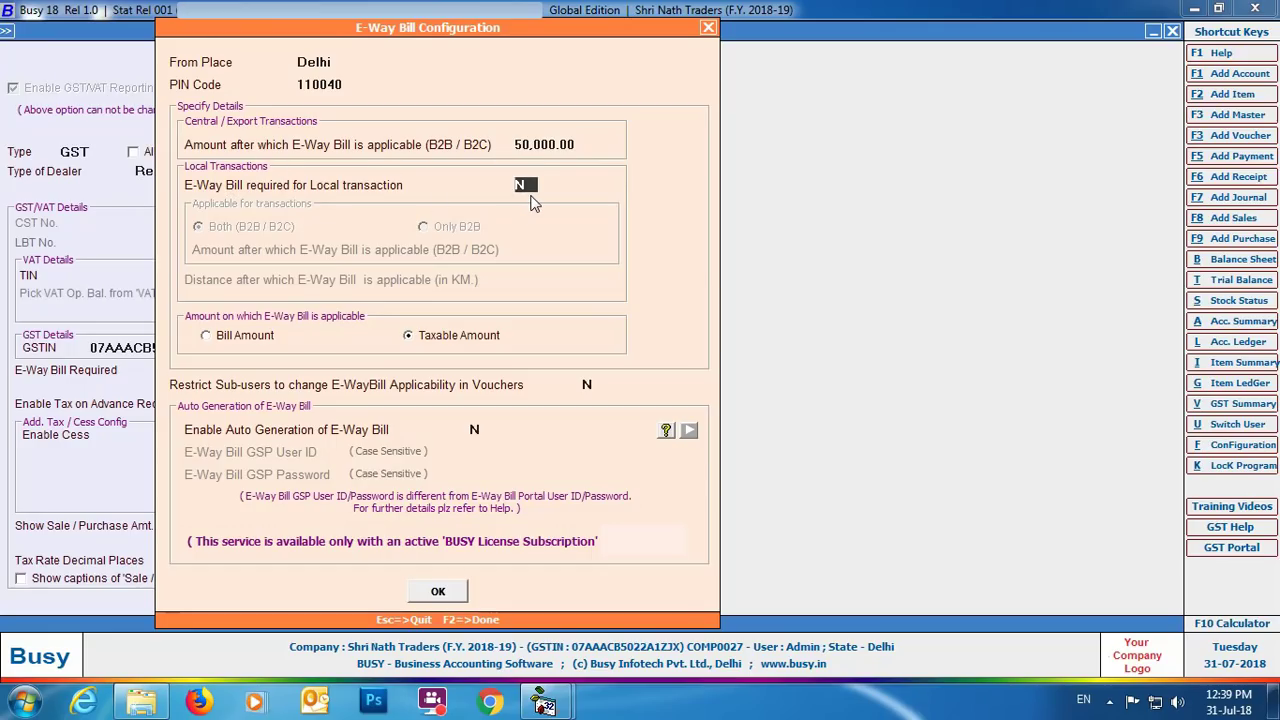
{"action": "key", "text": "y"}
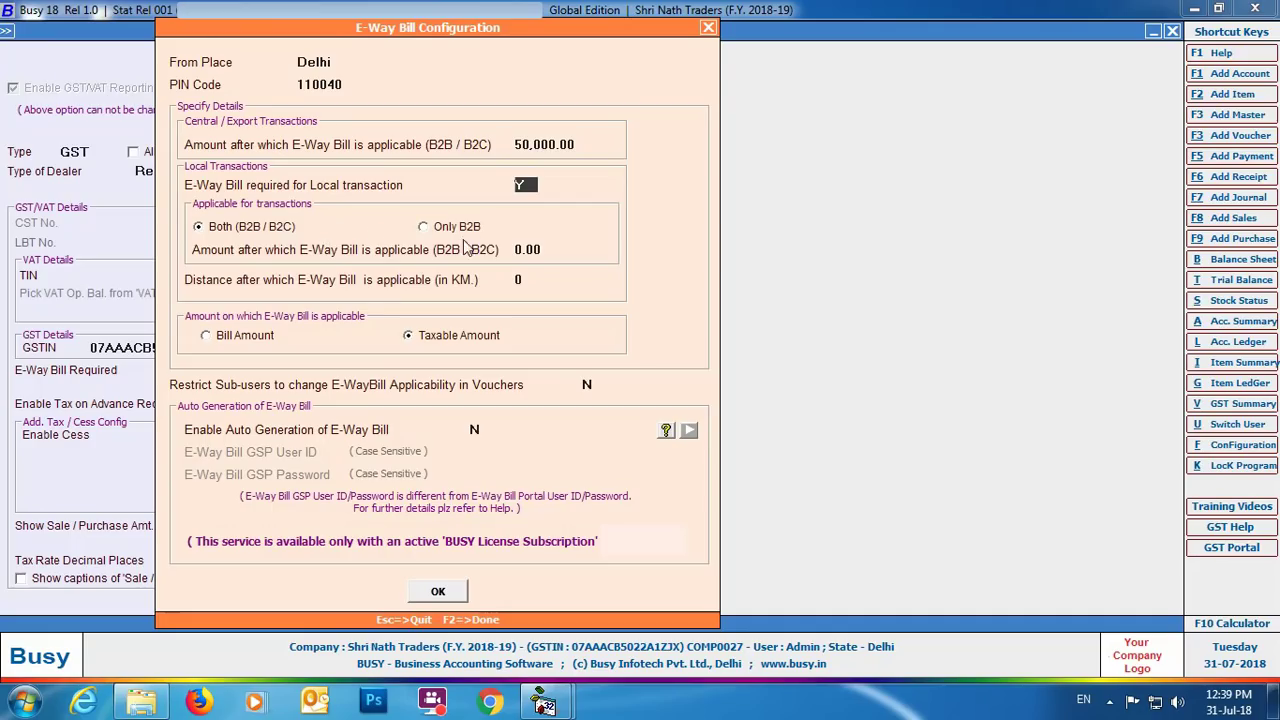
Apply local e-way bills to Only B2B above 1,00,000.00.
{"action": "left_click", "coordinate": [427, 229]}
{"action": "key", "text": "Return"}
{"action": "type", "text": "1000"}
{"action": "key", "text": "Return"}
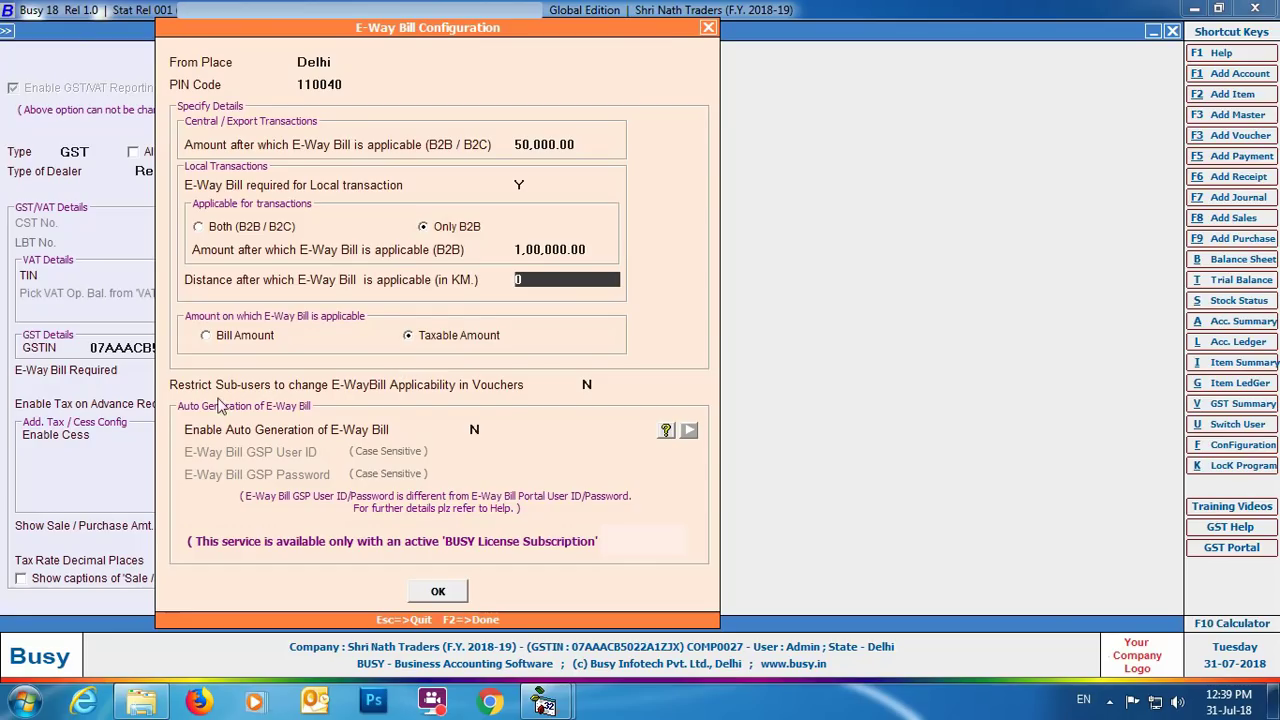
Leave distance at 0 and set Restrict Sub-users to Y.
{"action": "key", "text": "Return"}
{"action": "type", "text": "Y"}
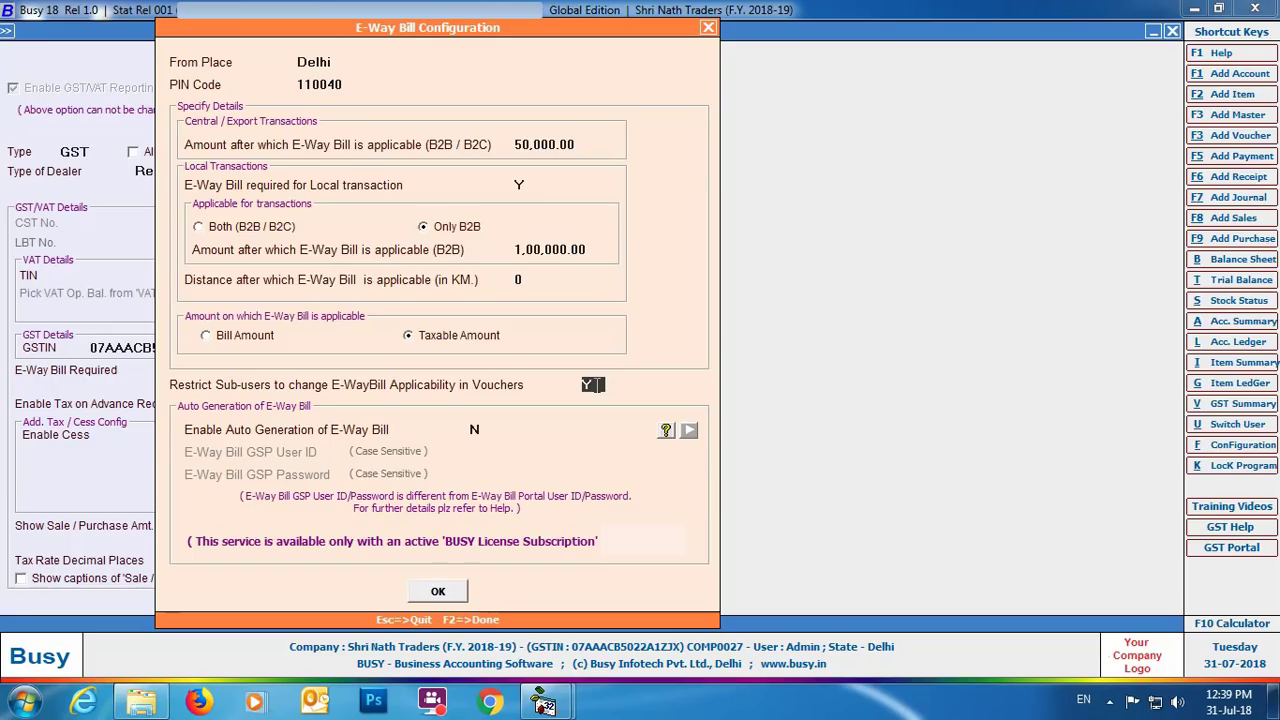
{"action": "key", "text": "Return"}
Enable e-way bill auto generation and close the configuration with F2.
{"action": "key", "text": "y"}
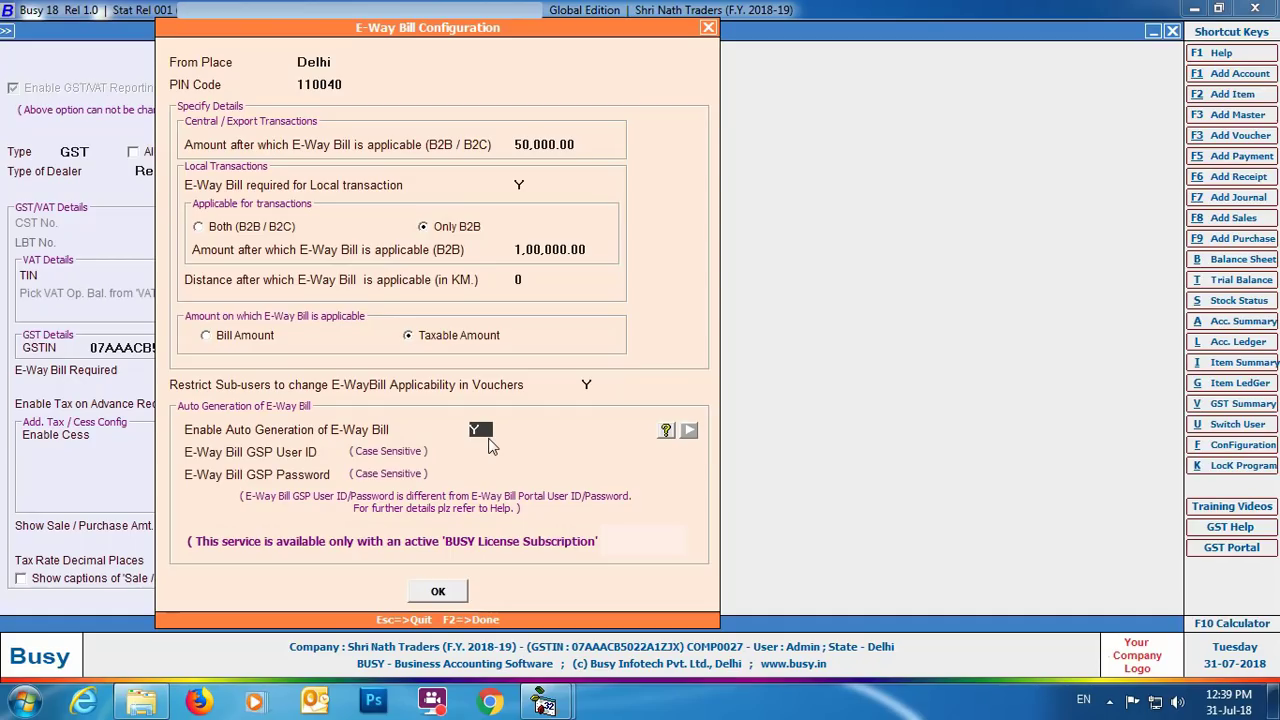
{"action": "key", "text": "Return"}
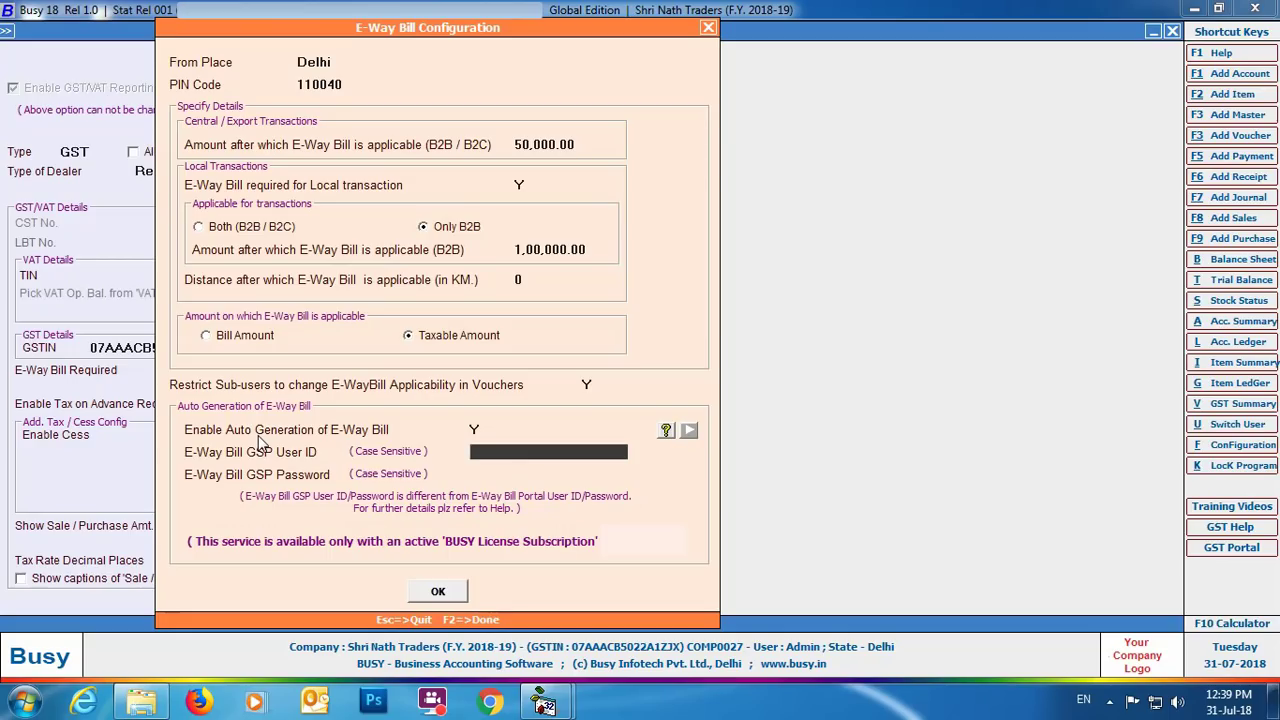
{"action": "key", "text": "F2"}
{"action": "left_click", "coordinate": [620, 372]}
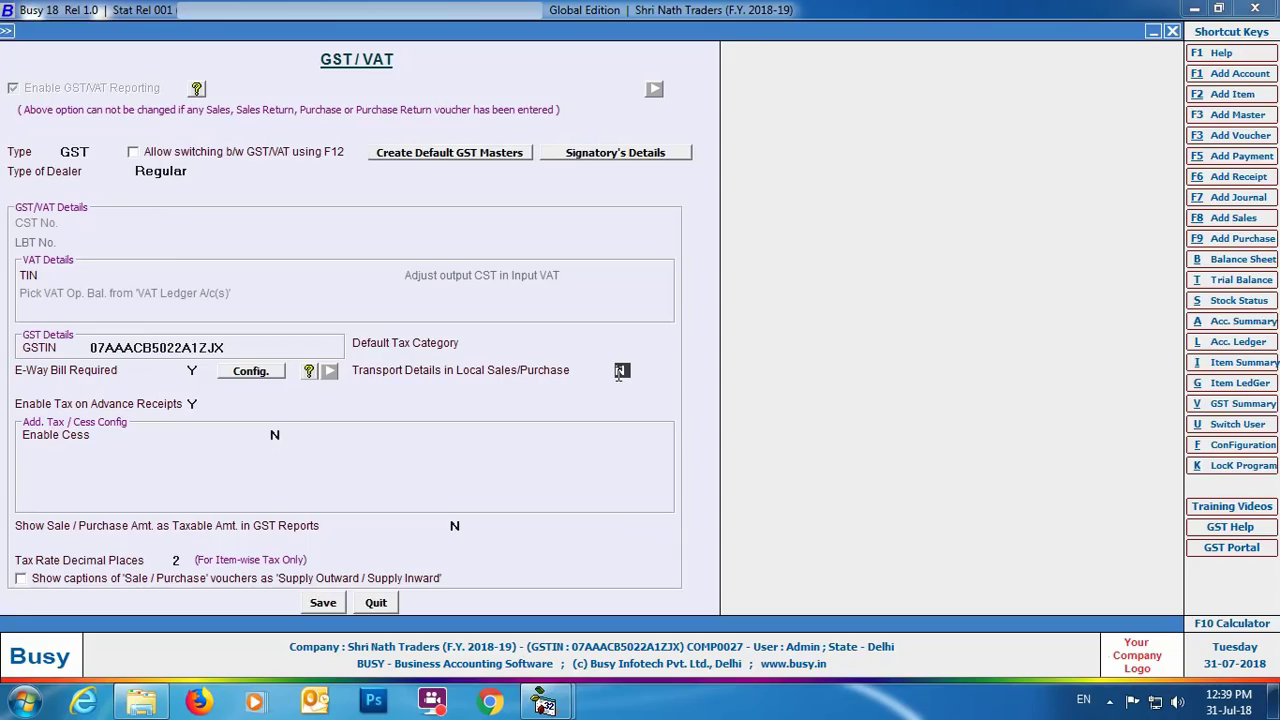
Set Transport Details in Local Sales/Purchase to Y, save GST/VAT settings, and leave Features/Options.
{"action": "type", "text": "Y"}
{"action": "left_click", "coordinate": [321, 610]}
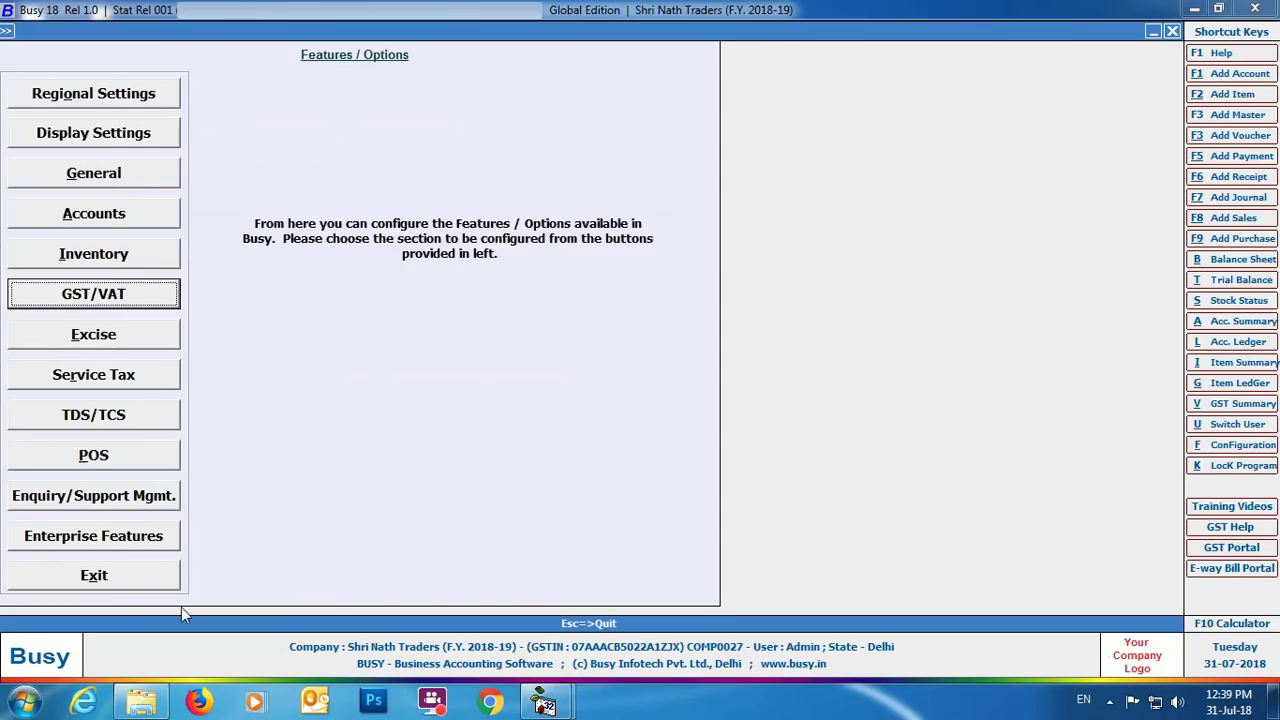
{"action": "left_click", "coordinate": [99, 583]}
{"action": "key", "text": "Escape"}
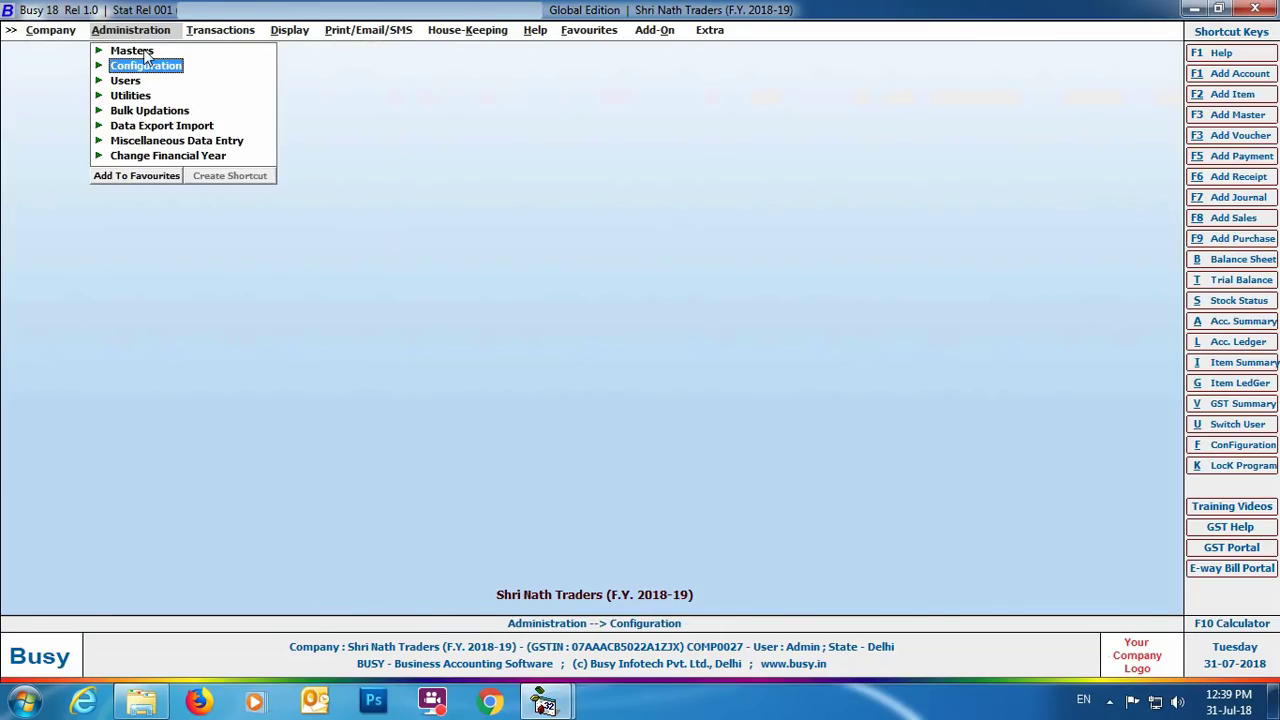
Choose Mahavira Containers in Masters > Account > Modify.
{"action": "left_click", "coordinate": [132, 51]}
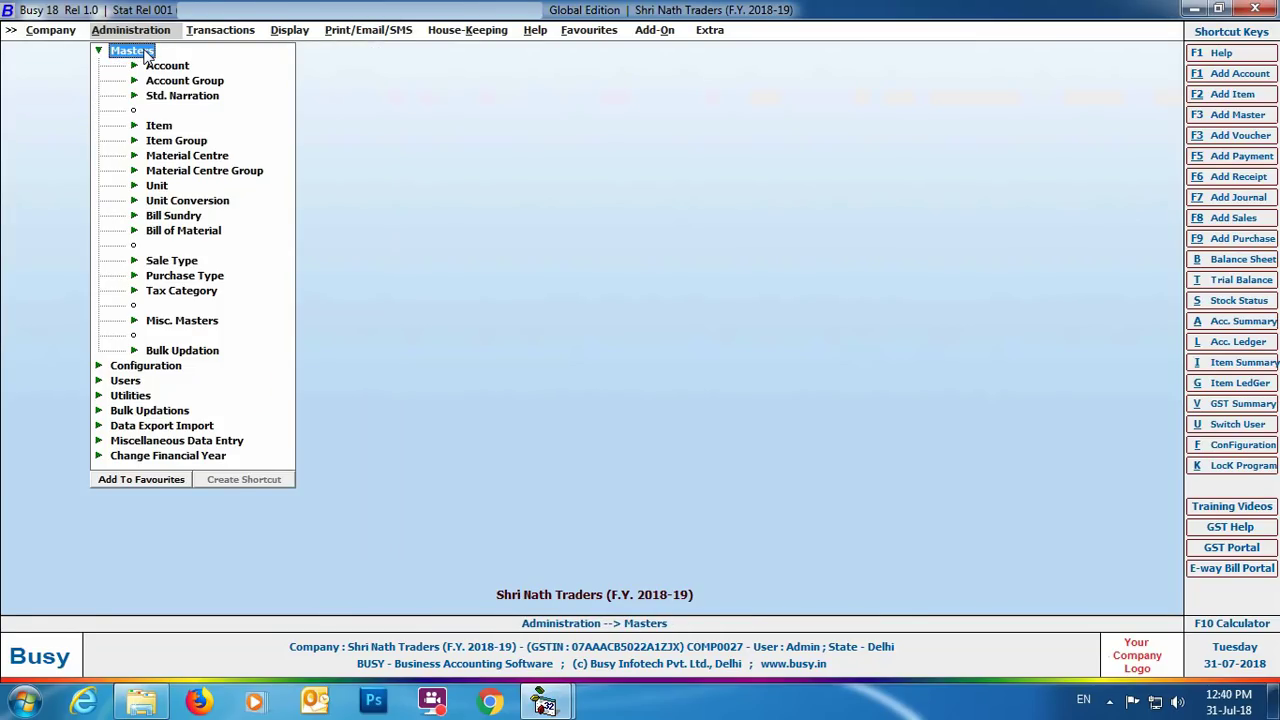
{"action": "left_click", "coordinate": [160, 66]}
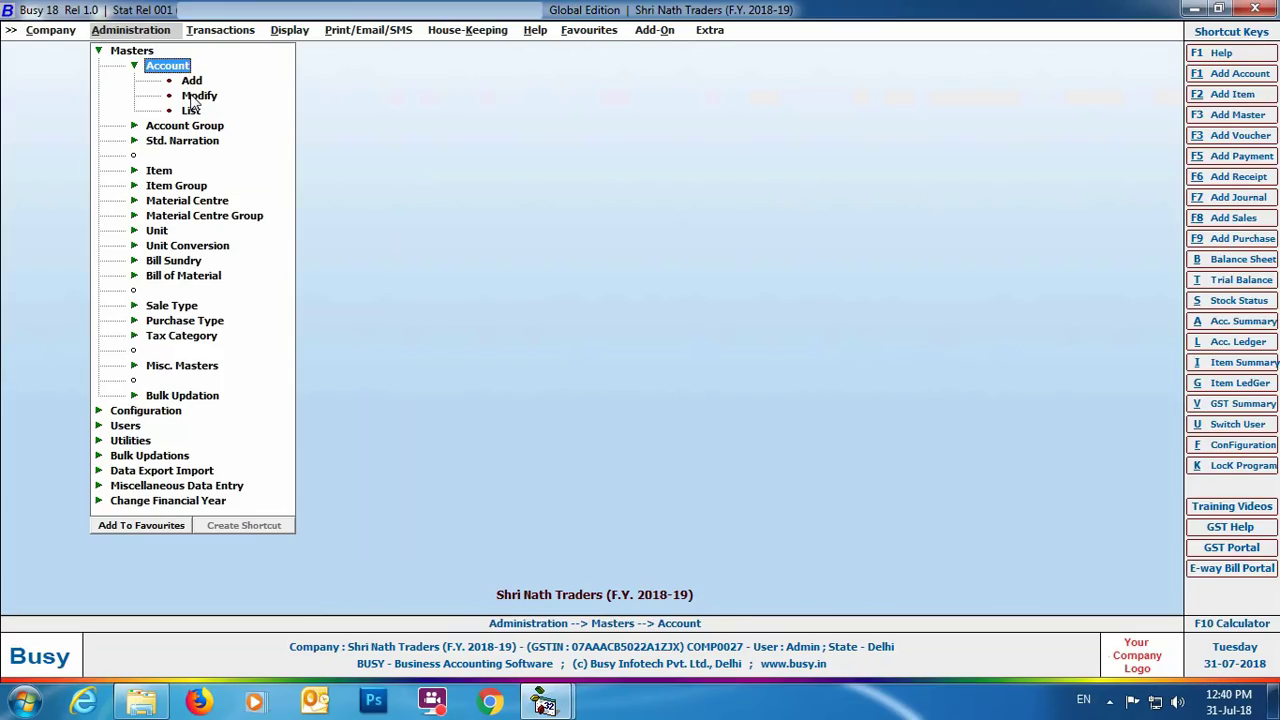
{"action": "double_click", "coordinate": [199, 96]}
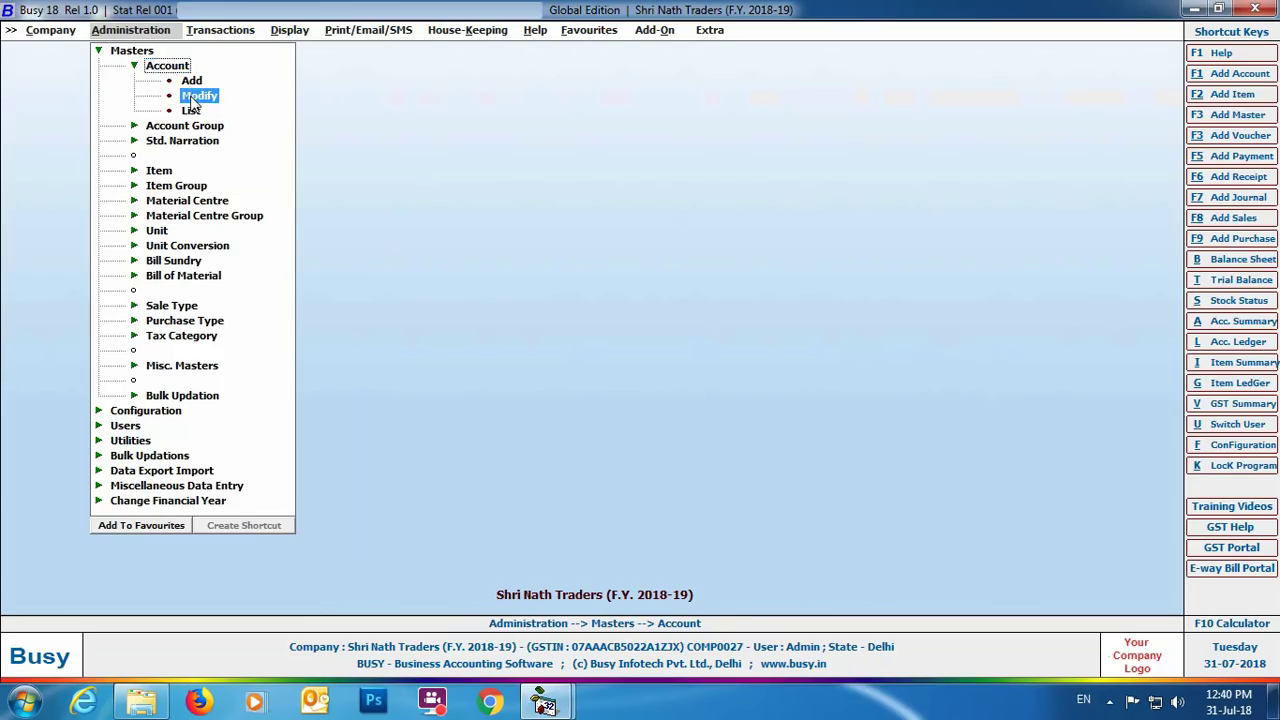
{"action": "type", "text": "m"}
{"action": "left_click", "coordinate": [178, 115]}
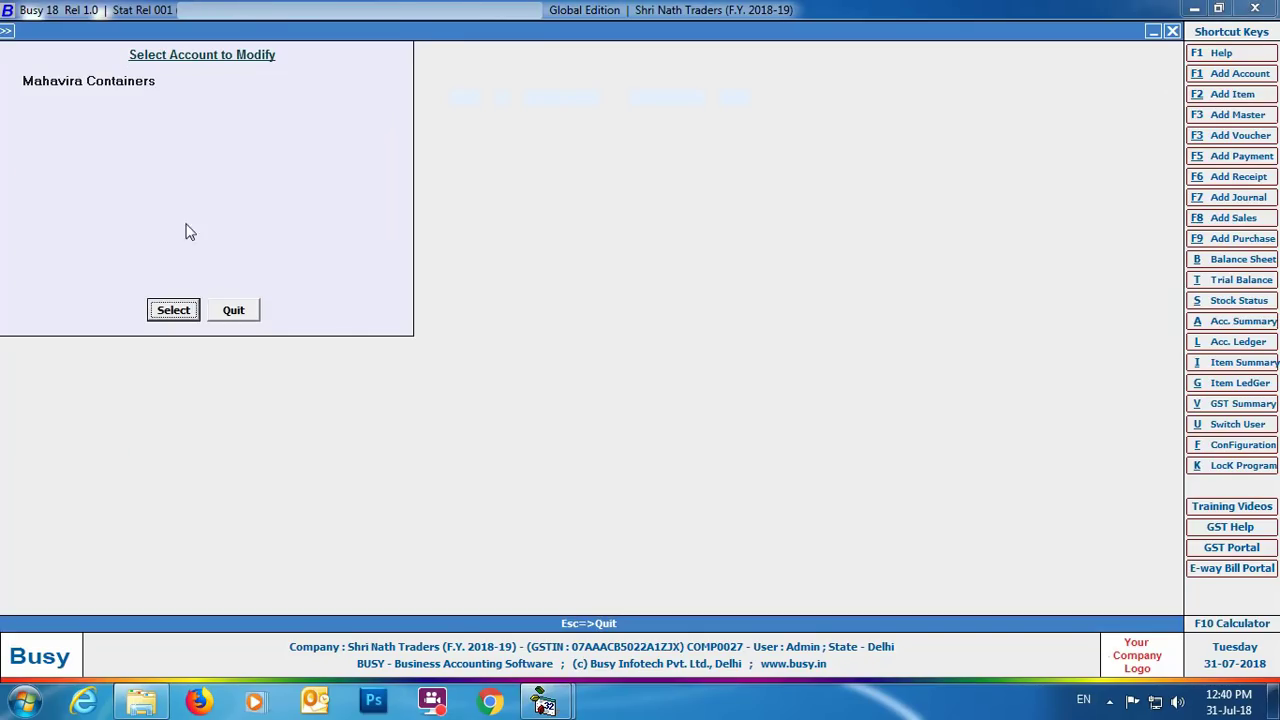
Give Mahavira Containers transporter Avtar Transport Services, station Bahadurgarh, PIN 122104, distance 65, Road, and save.
{"action": "left_click", "coordinate": [176, 311]}
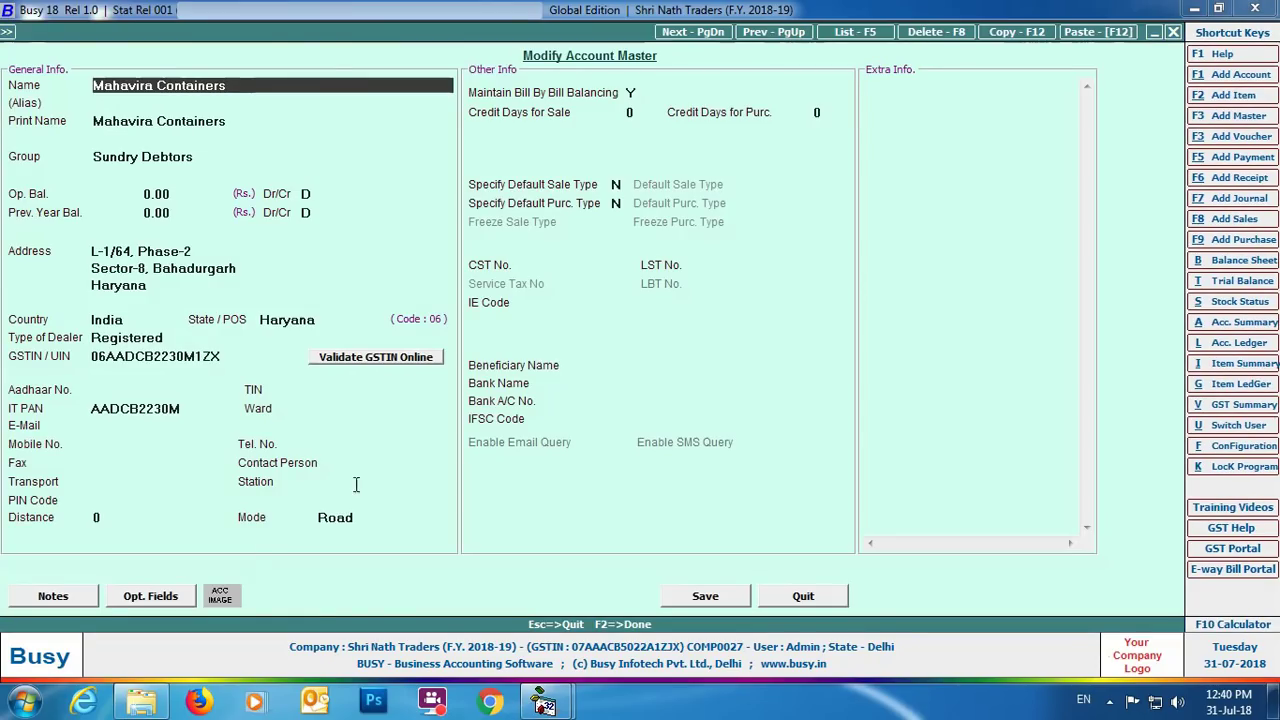
{"action": "left_click", "coordinate": [16, 481]}
{"action": "type", "text": "A"}
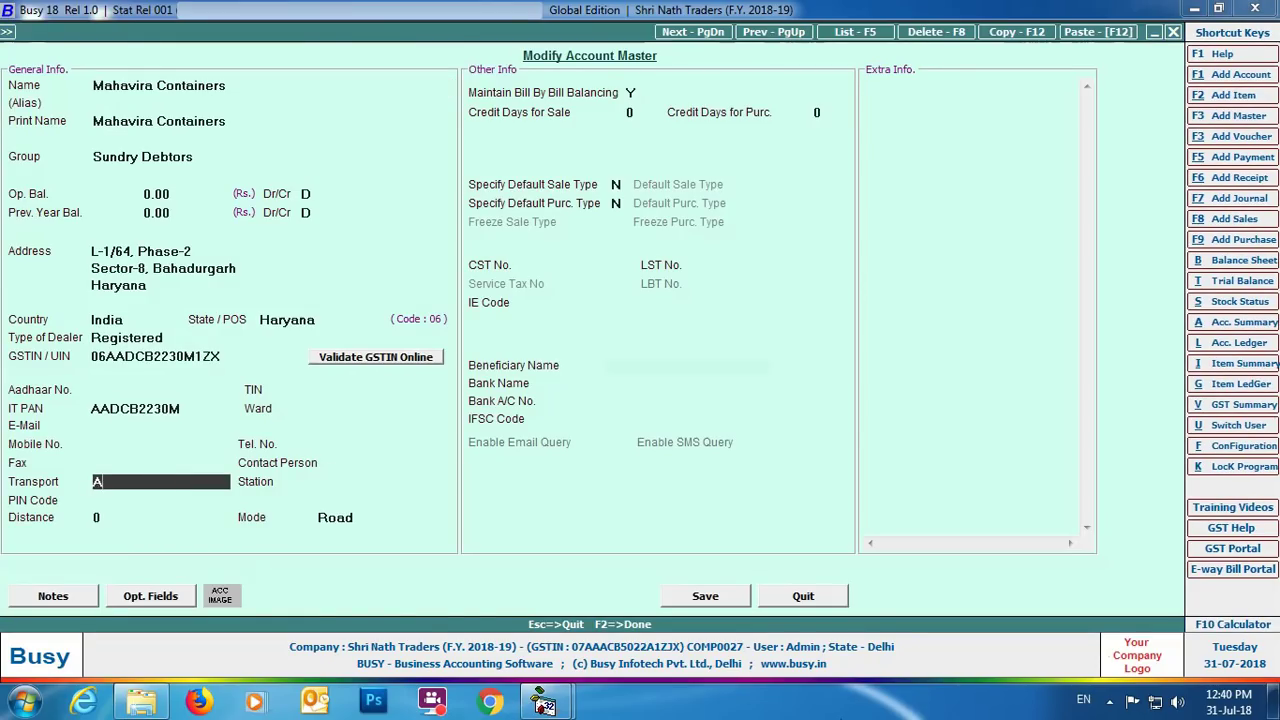
{"action": "type", "text": "vtar Transport Srvices"}
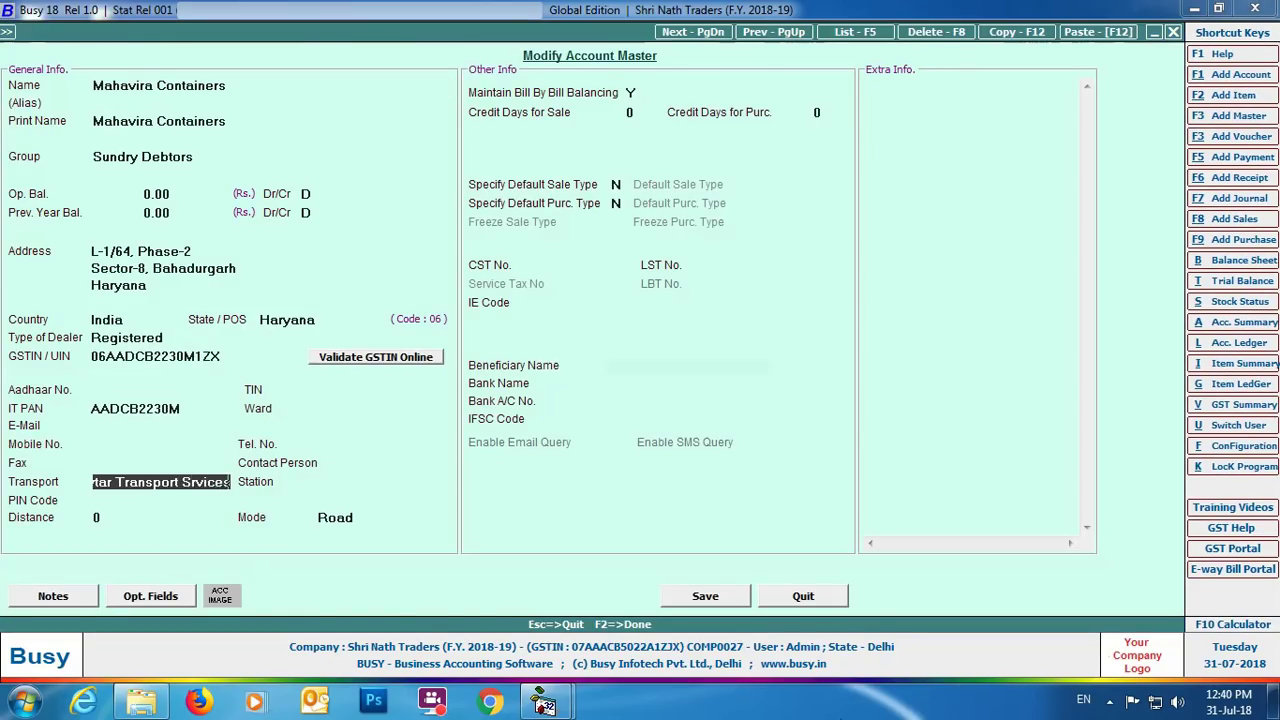
{"action": "key", "text": "Return"}
{"action": "type", "text": "Bahadurgarh"}
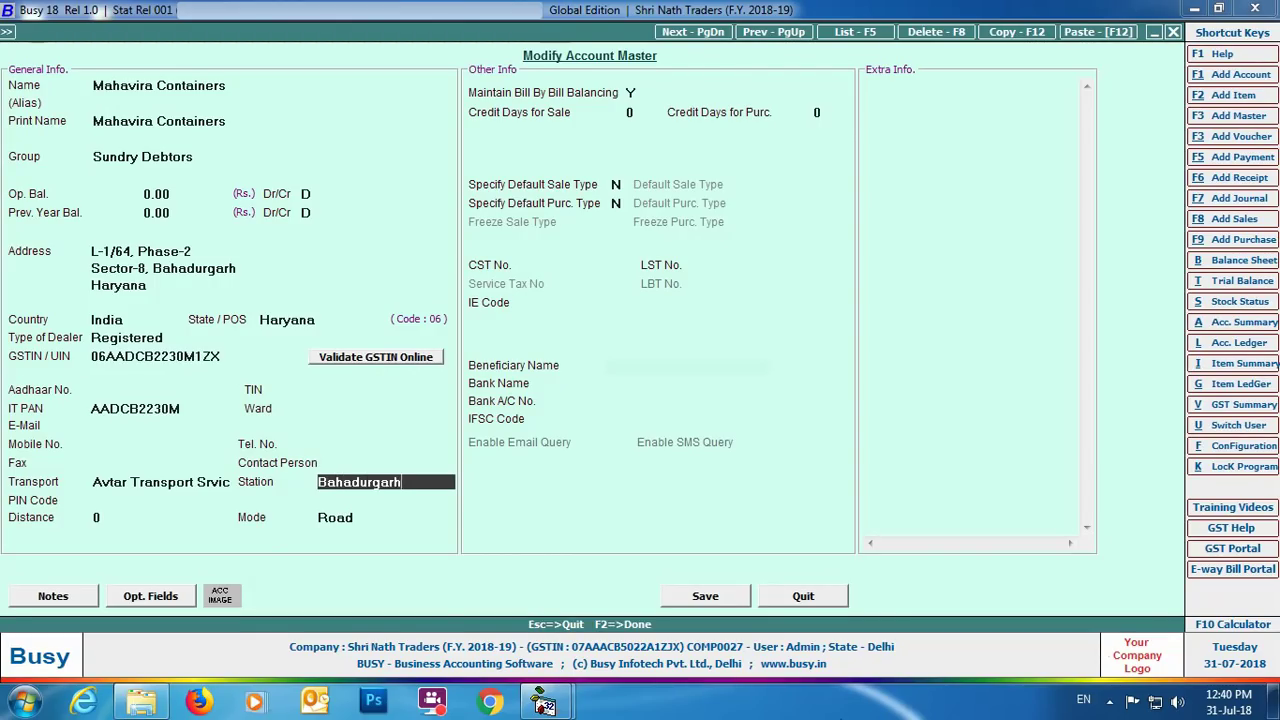
{"action": "key", "text": "Return"}
{"action": "type", "text": "122104"}
{"action": "key", "text": "Return"}
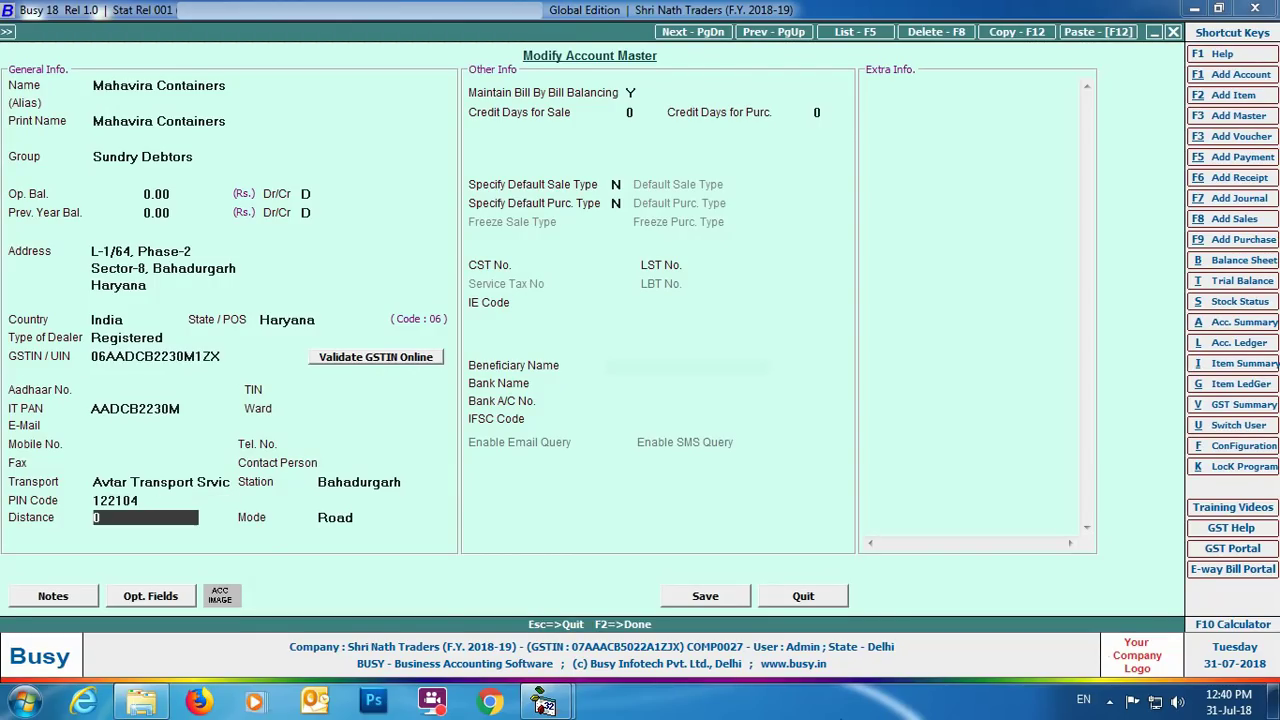
{"action": "type", "text": "65"}
{"action": "key", "text": "Return"}
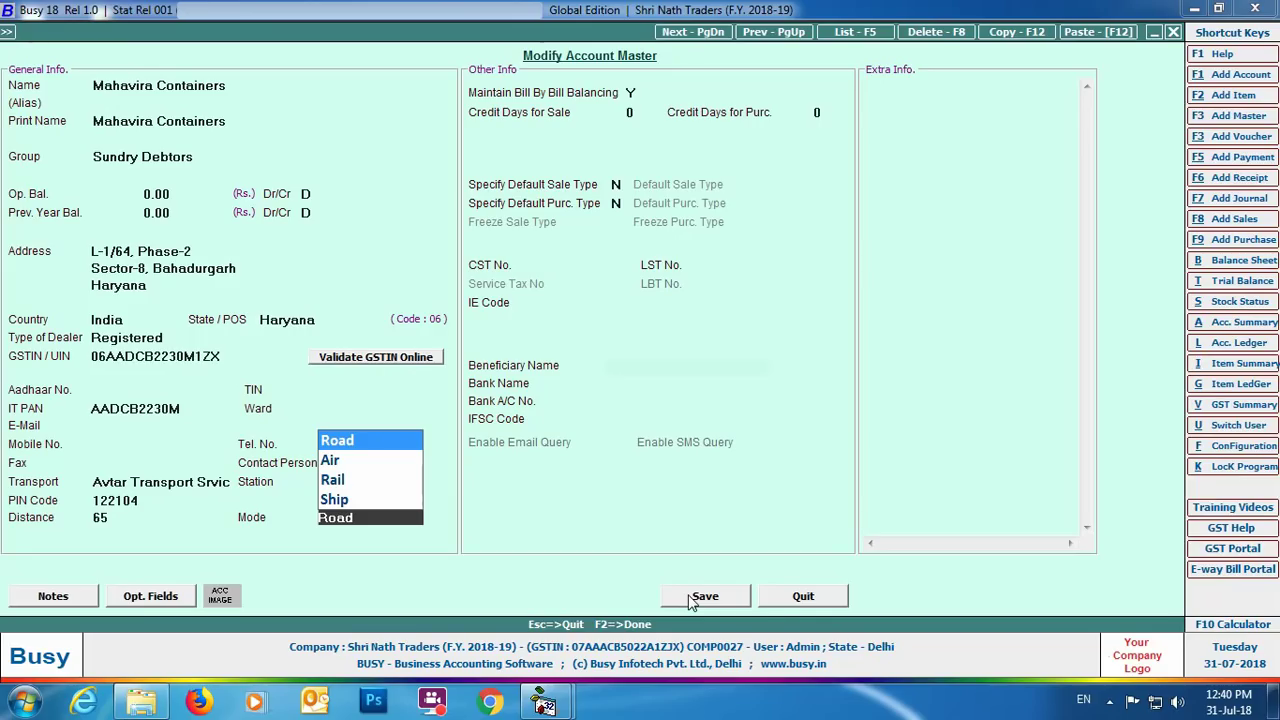
{"action": "left_click", "coordinate": [702, 596]}
{"action": "left_click", "coordinate": [253, 322]}
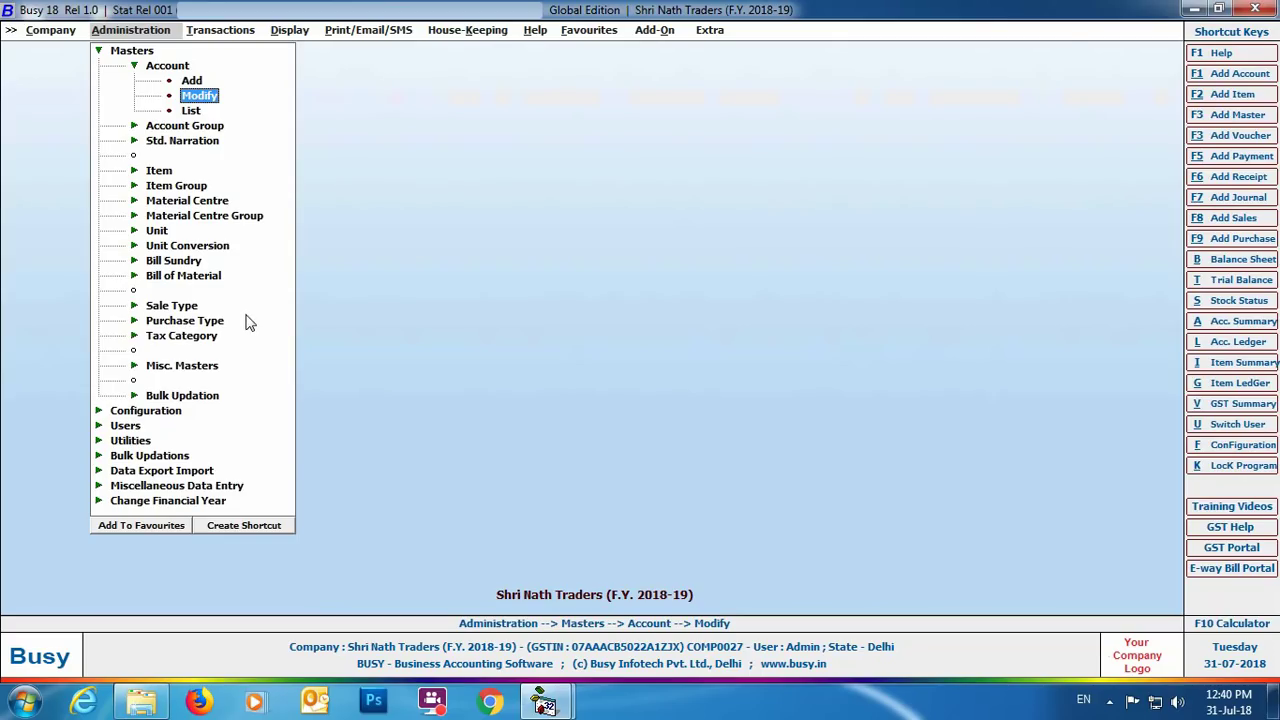
Open the Main Store material centre for modification.
{"action": "left_click", "coordinate": [190, 202]}
{"action": "double_click", "coordinate": [200, 232]}
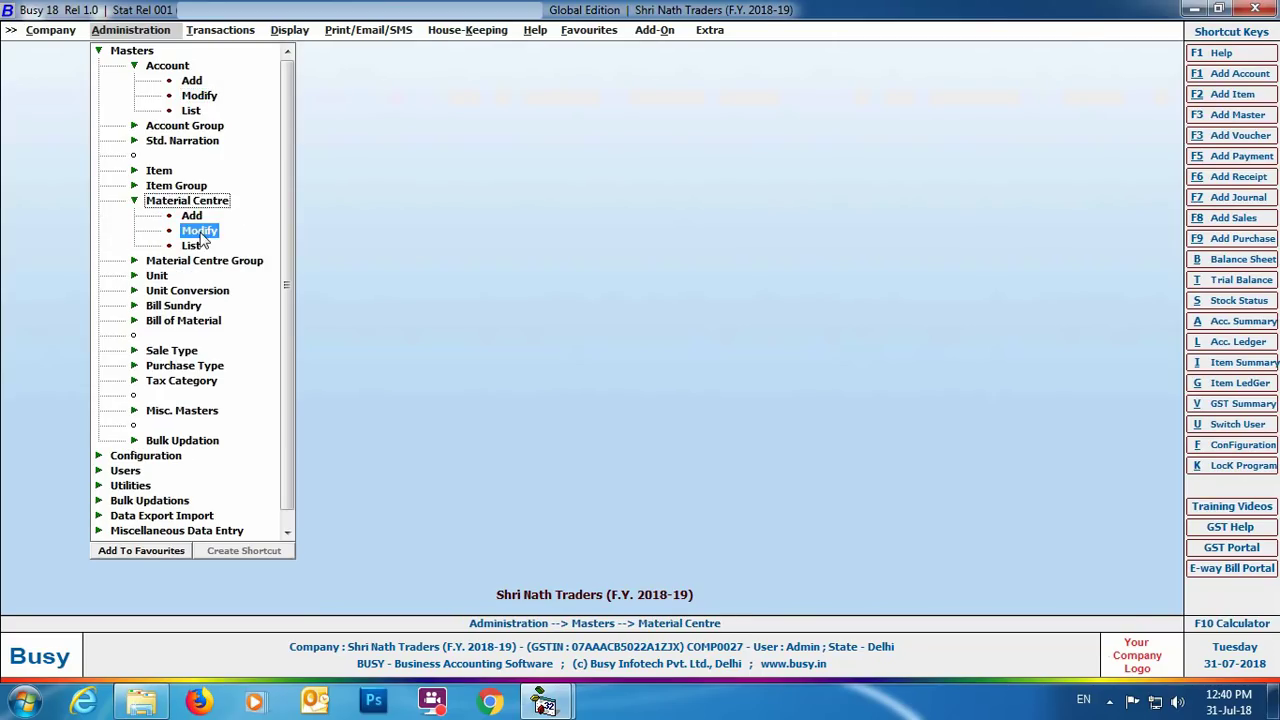
{"action": "left_click", "coordinate": [95, 105]}
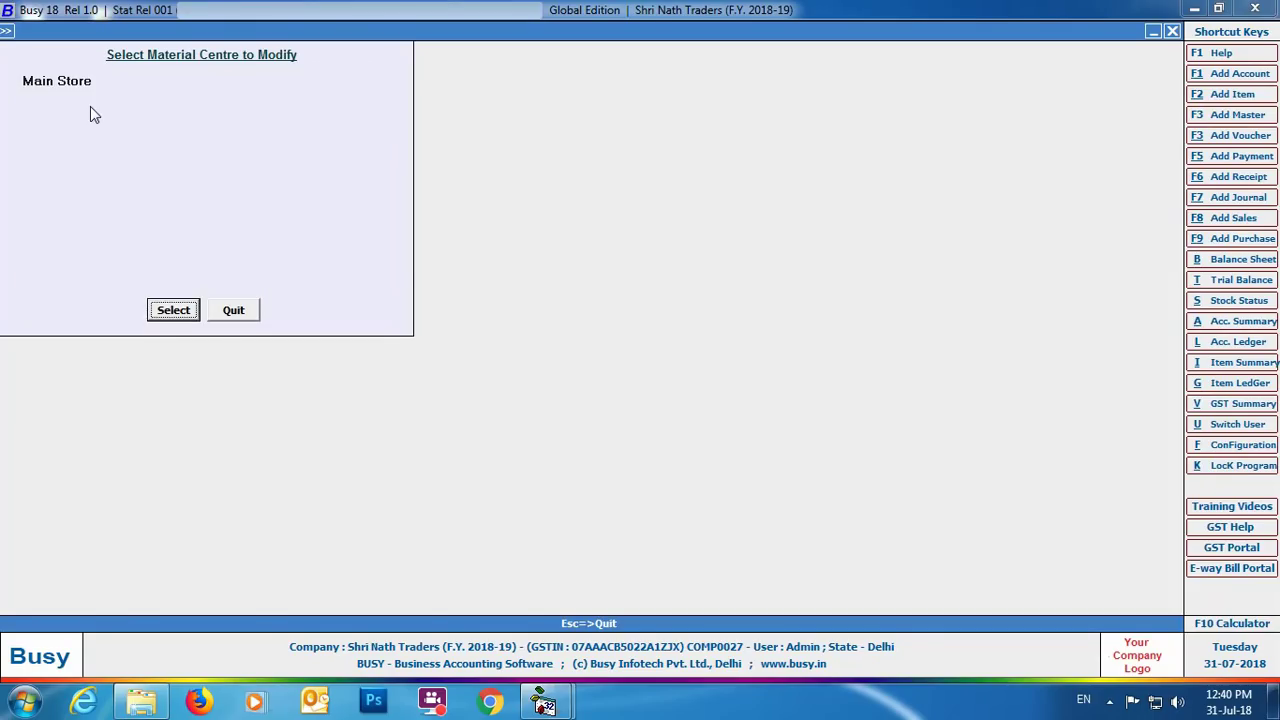
{"action": "left_click", "coordinate": [170, 309]}
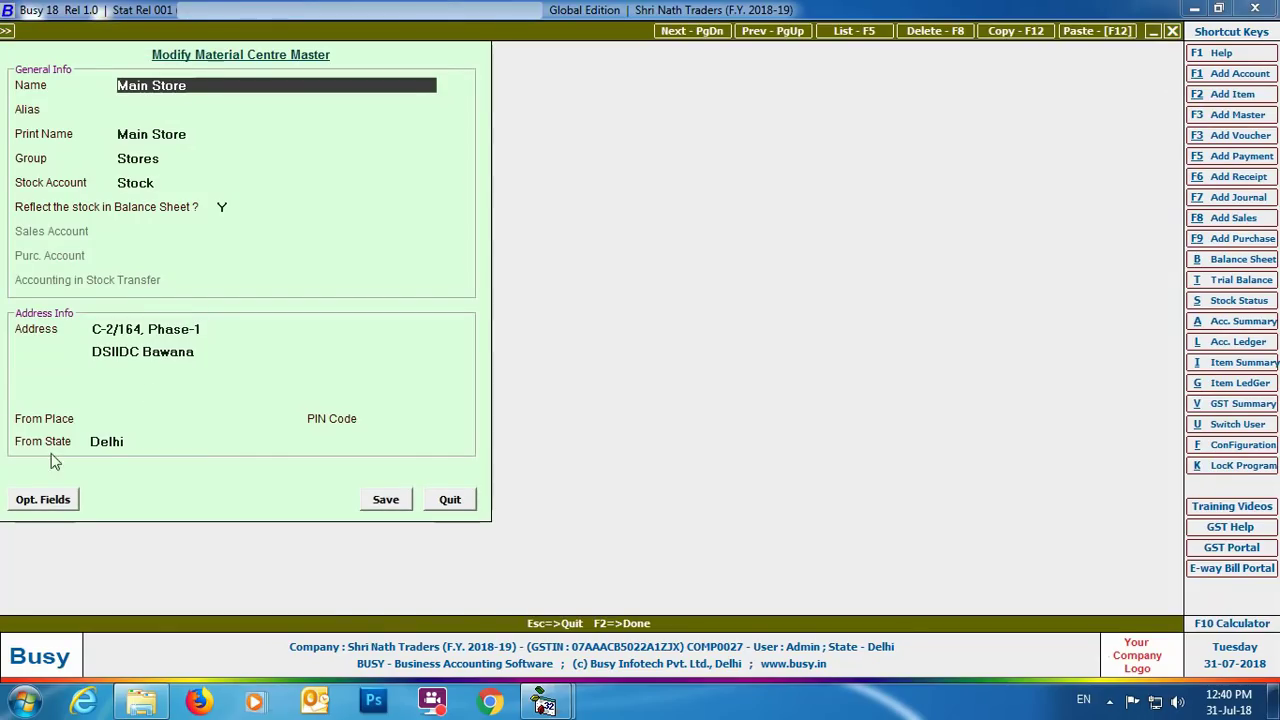
Set Main Store's From Place to Bawana, PIN 110040, state Delhi, and save.
{"action": "left_click", "coordinate": [124, 418]}
{"action": "type", "text": "Bawana"}
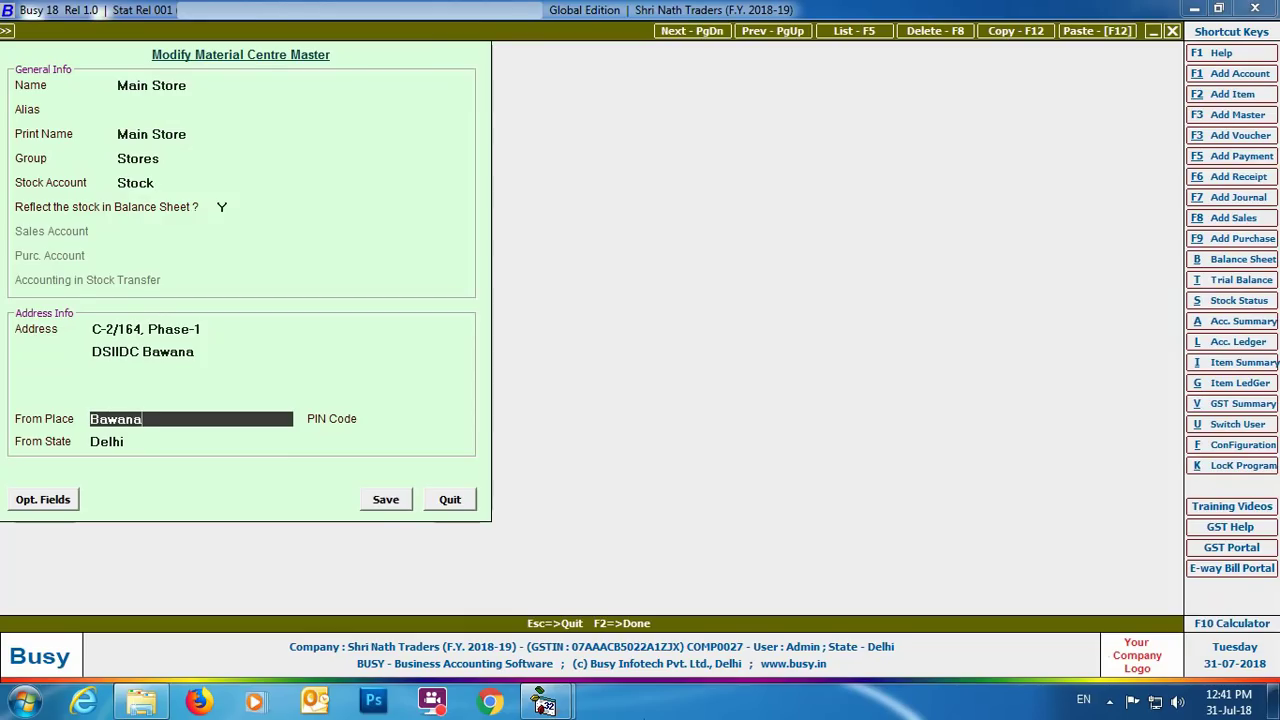
{"action": "key", "text": "Return"}
{"action": "type", "text": "110040"}
{"action": "key", "text": "Return"}
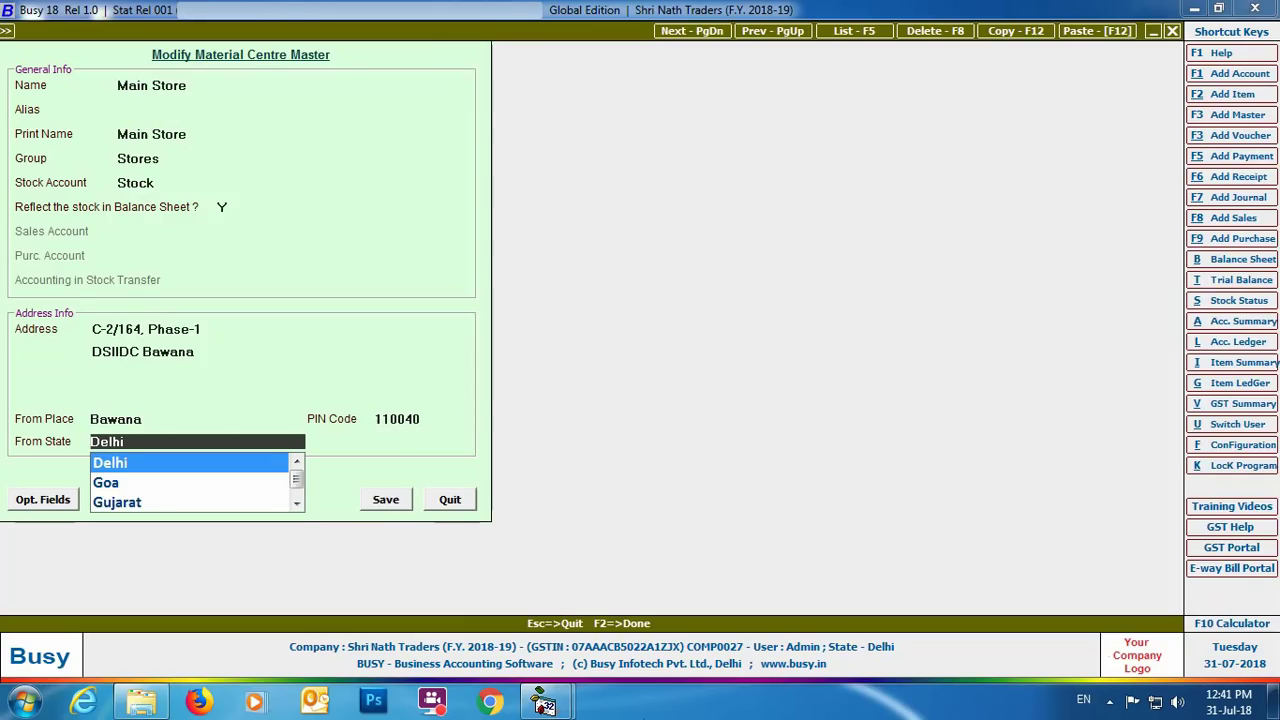
{"action": "key", "text": "Return"}
{"action": "left_click", "coordinate": [388, 502]}
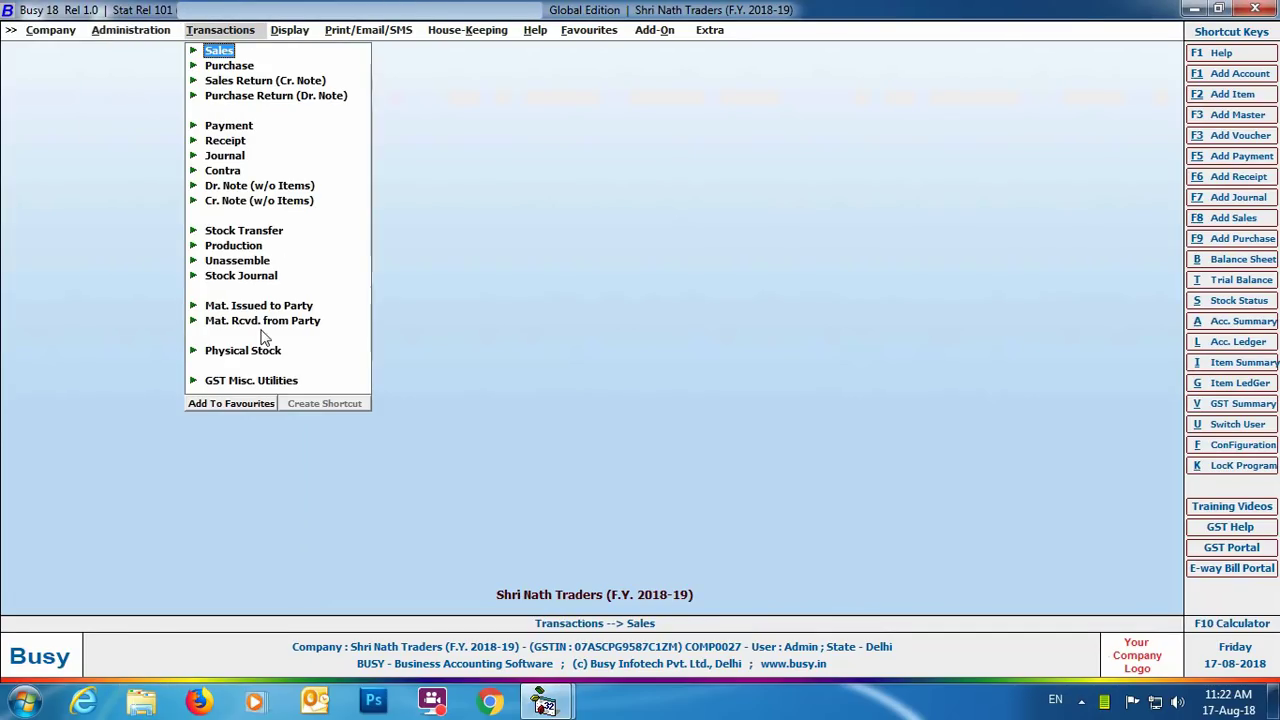
Open Input Transporter's GSTIN / ID and load the existing transporters.
{"action": "left_click", "coordinate": [265, 386]}
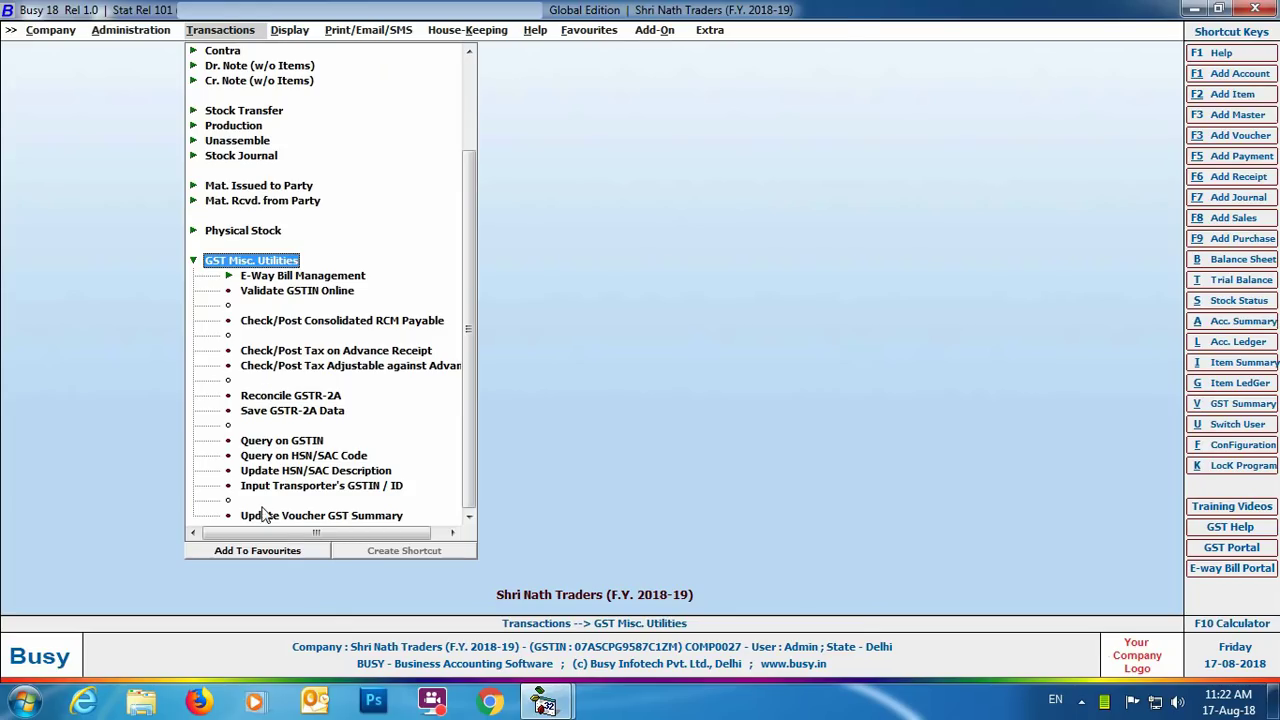
{"action": "left_click", "coordinate": [383, 487]}
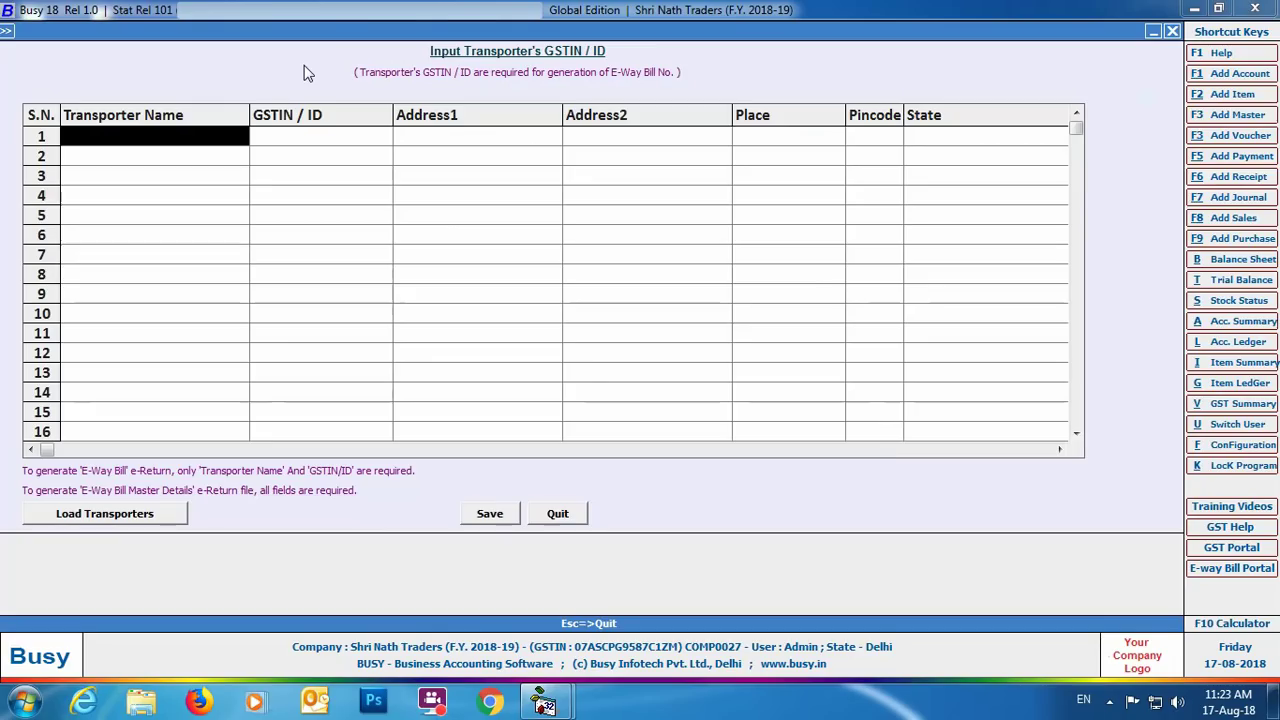
{"action": "left_click", "coordinate": [77, 518]}
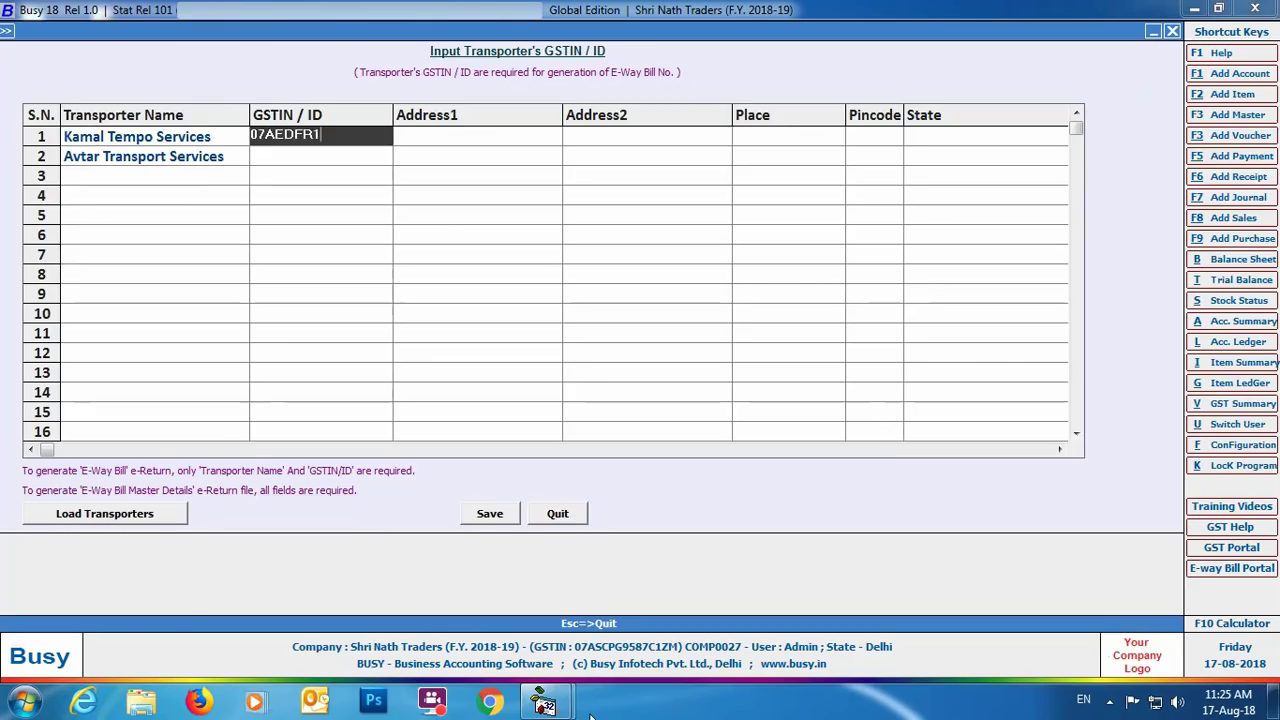
Enter Kamal Tempo Services' GSTIN, two address lines, place, pincode, state Delhi, and mobile number.
{"action": "type", "text": "234A1ZA"}
{"action": "key", "text": "Return"}
{"action": "key", "text": "Return"}
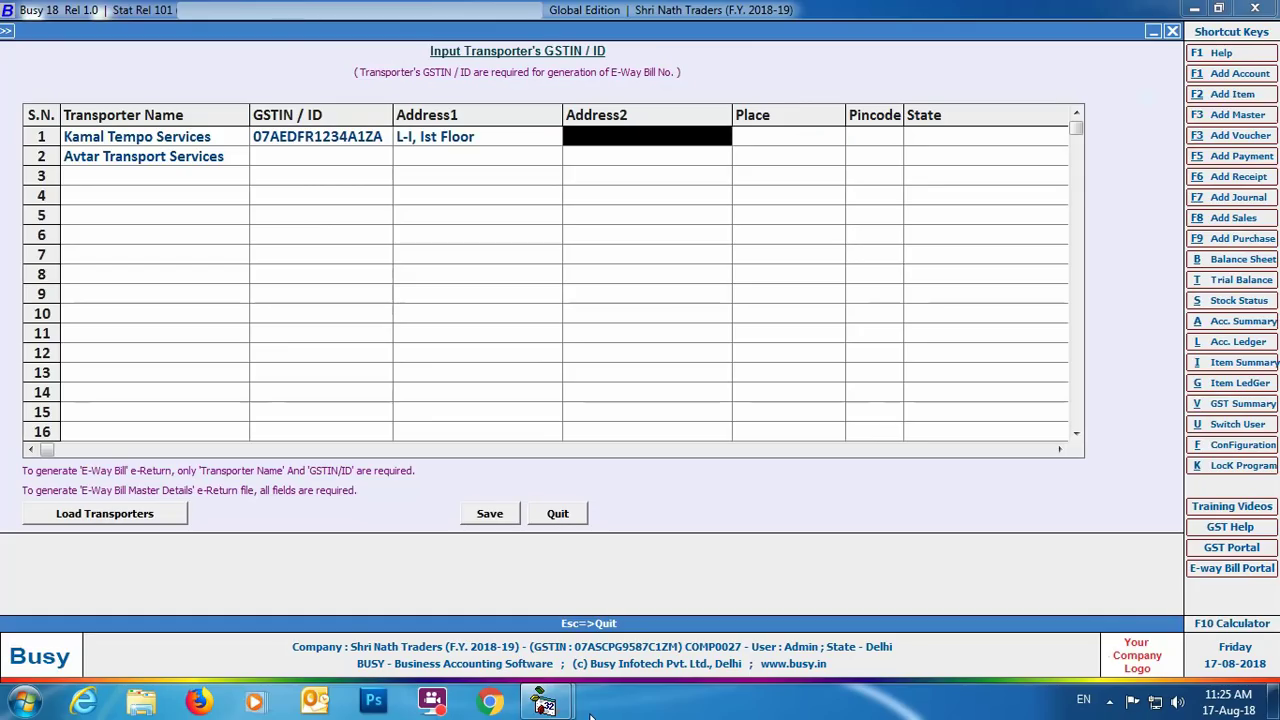
{"action": "key", "text": "Return"}
{"action": "type", "text": "Dw"}
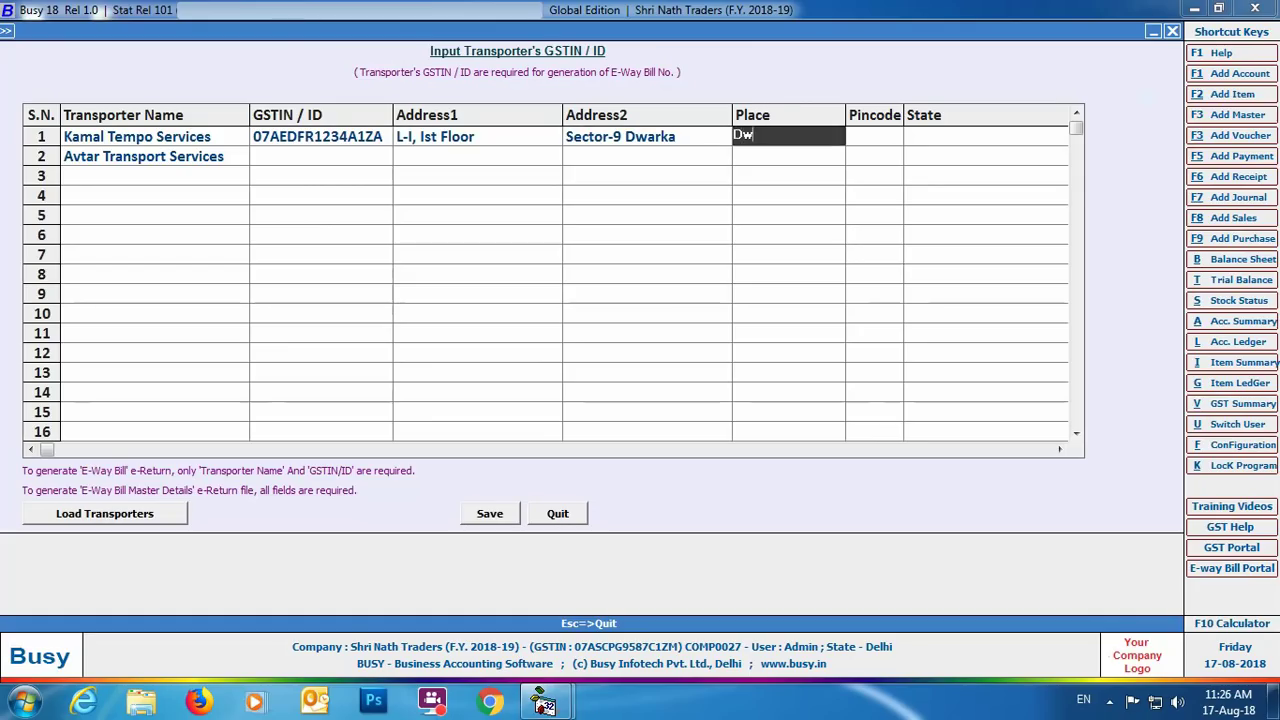
{"action": "type", "text": "arka"}
{"action": "key", "text": "Return"}
{"action": "type", "text": "110065"}
{"action": "key", "text": "Return"}
{"action": "type", "text": "Delh"}
{"action": "key", "text": "Return"}
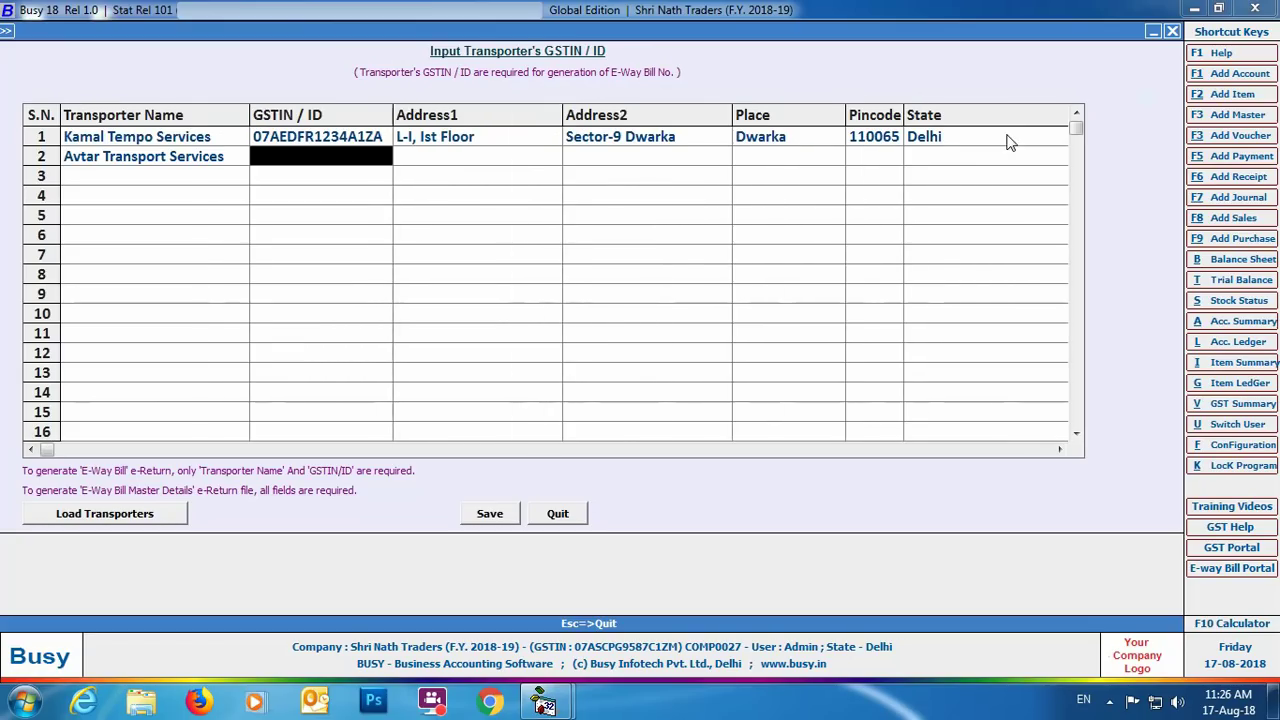
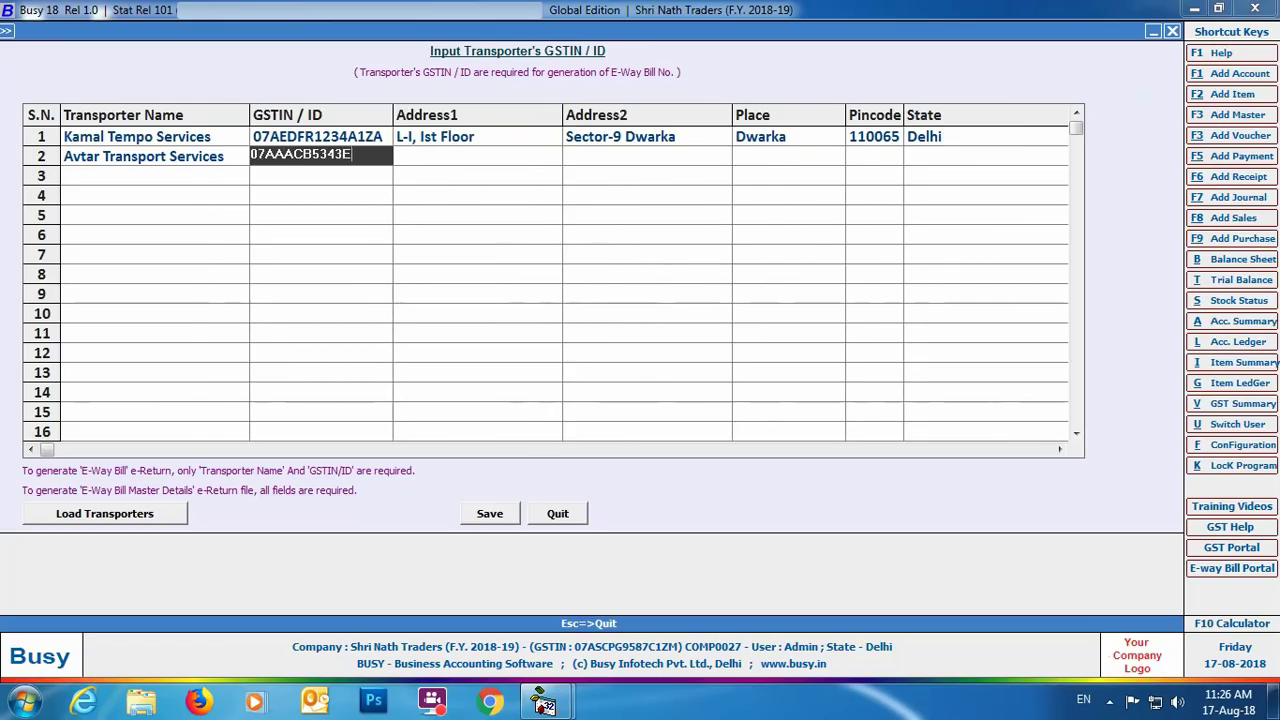
Enter Avtar Transport Services' GSTIN, address, place, pincode, state Delhi, and mobile, then save.
{"action": "key", "text": "Return"}
{"action": "key", "text": "Return"}
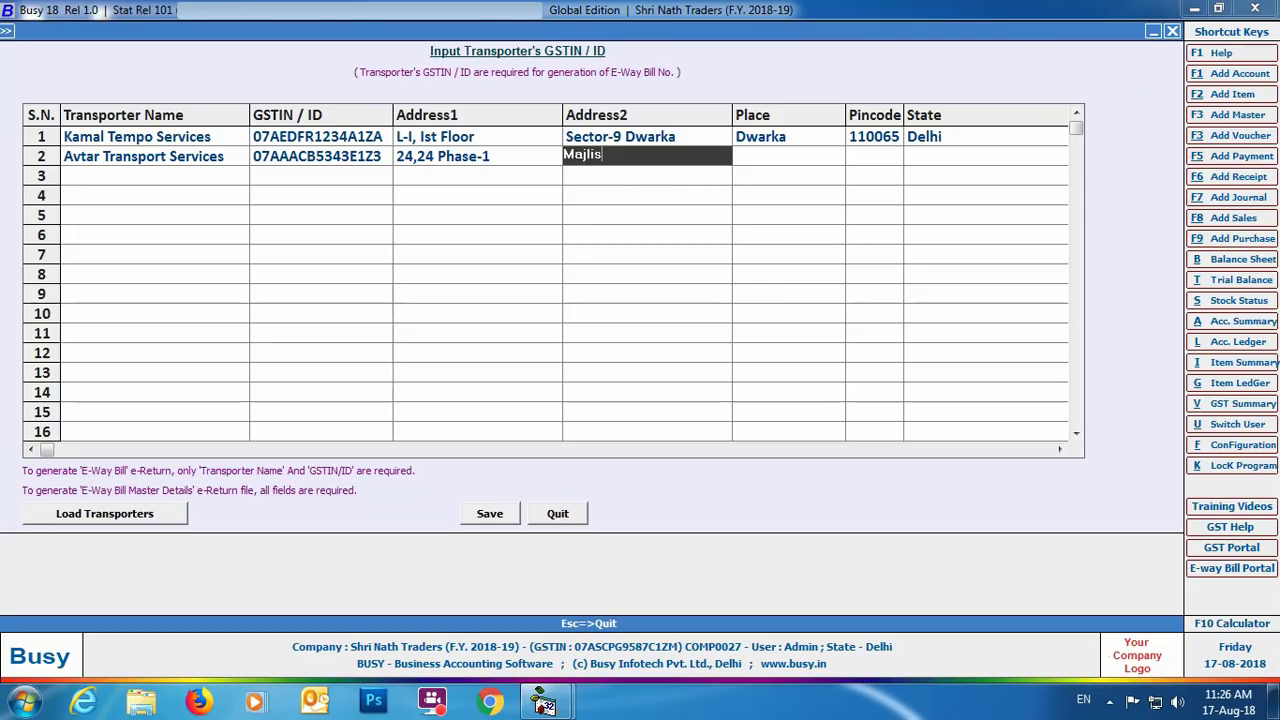
{"action": "key", "text": "Return"}
{"action": "type", "text": "Adarsh Nagar"}
{"action": "key", "text": "Return"}
{"action": "type", "text": "110085"}
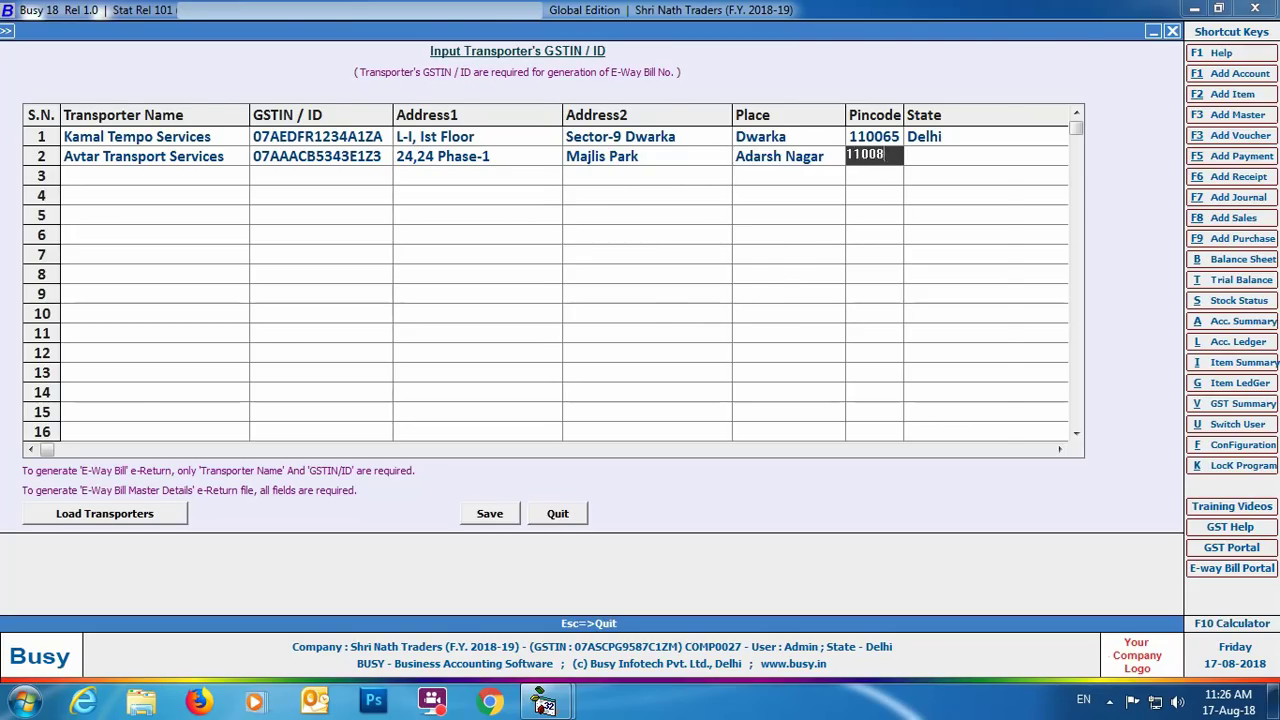
{"action": "key", "text": "Return"}
{"action": "type", "text": "Delhi"}
{"action": "key", "text": "Return"}
{"action": "key", "text": "Return"}
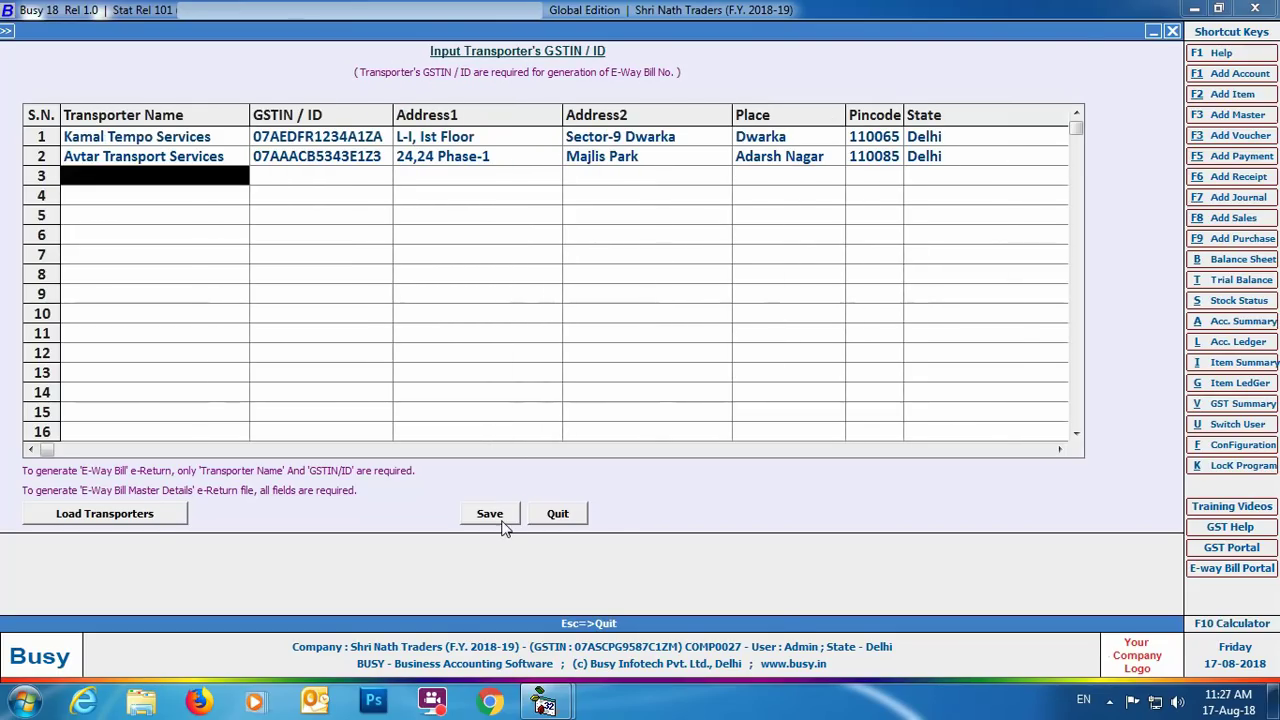
{"action": "left_click", "coordinate": [489, 514]}
Dismiss the save confirmation and start a new sales voucher with default header values.
{"action": "left_click", "coordinate": [745, 387]}
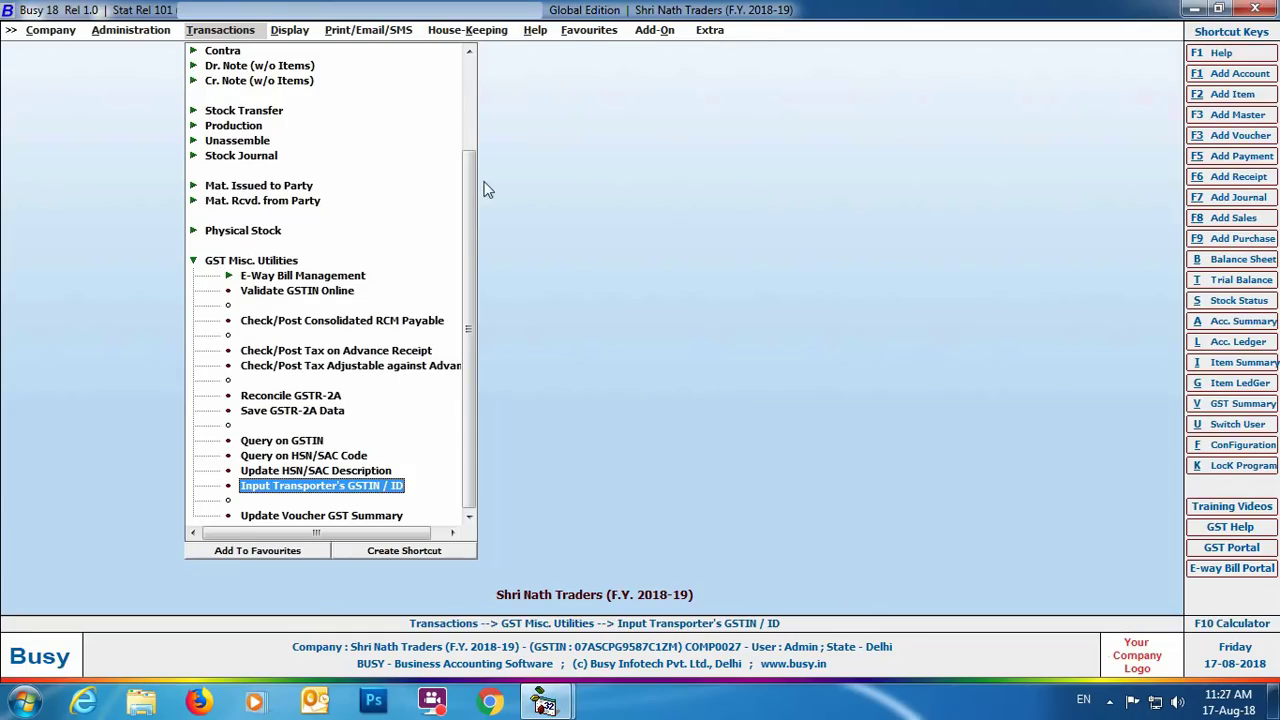
{"action": "scroll", "coordinate": [469, 330], "scroll_direction": "up", "scroll_amount": 3}
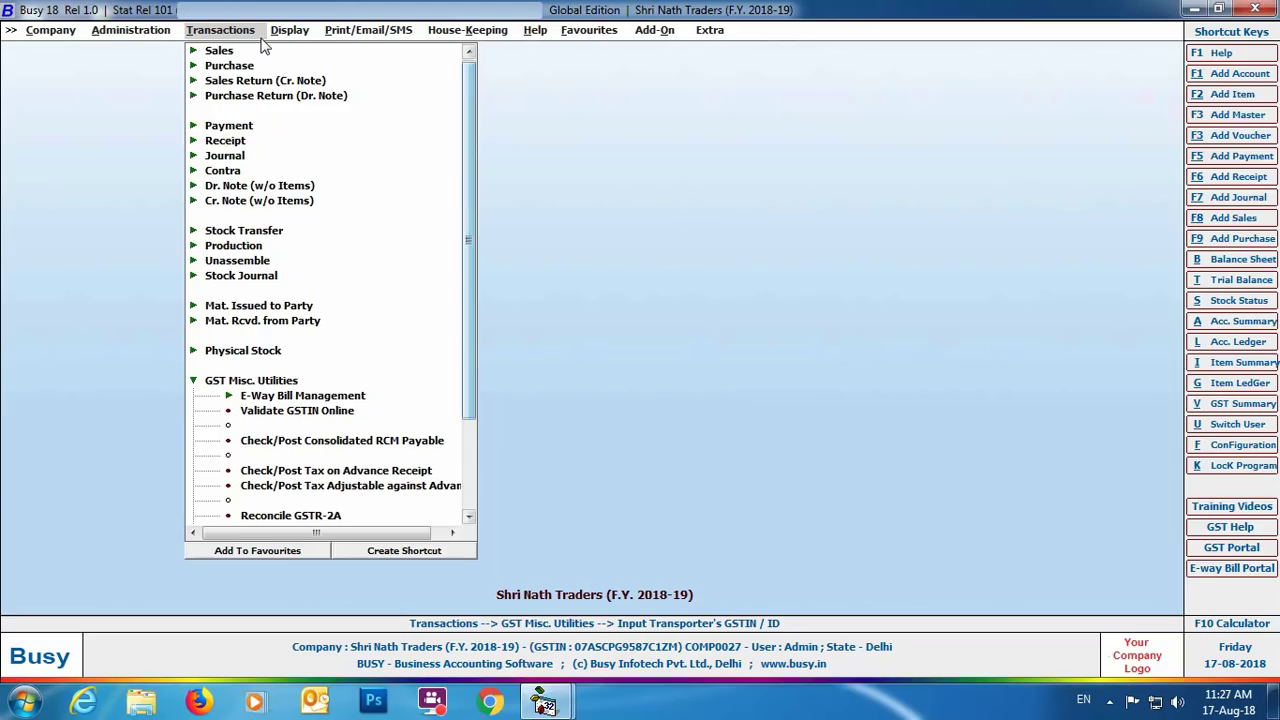
{"action": "left_click", "coordinate": [219, 50]}
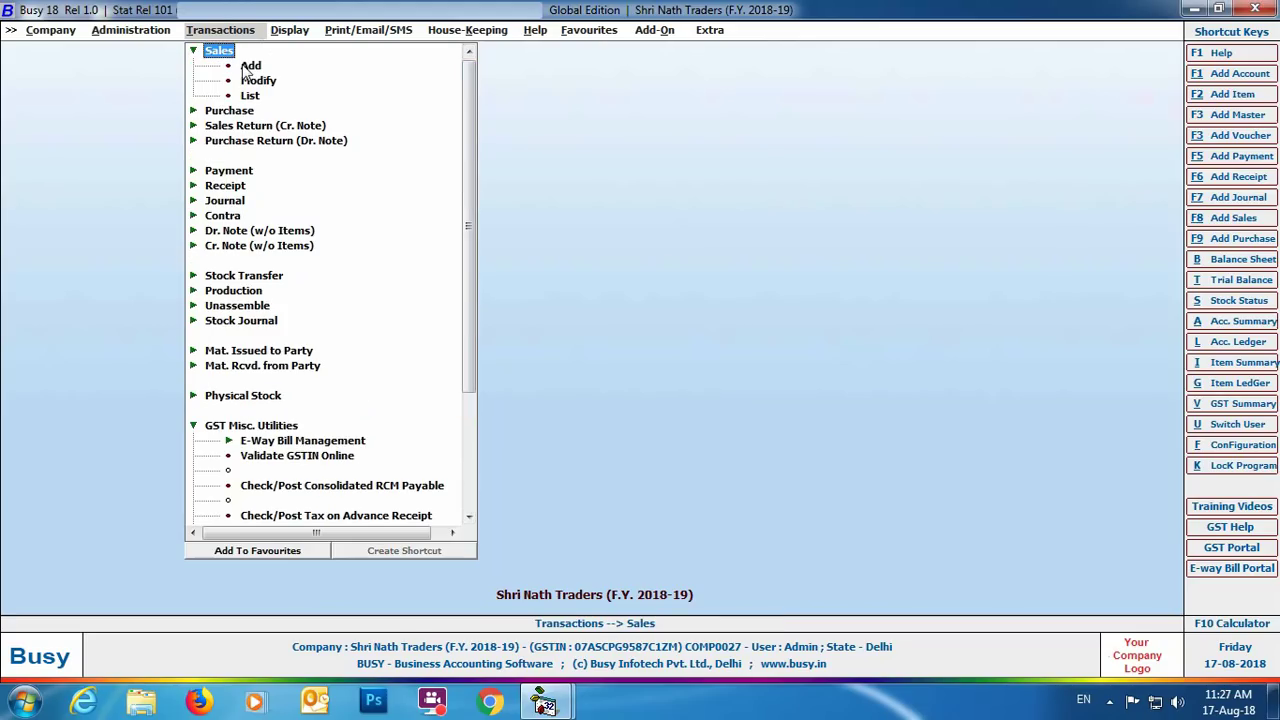
{"action": "left_click", "coordinate": [250, 66]}
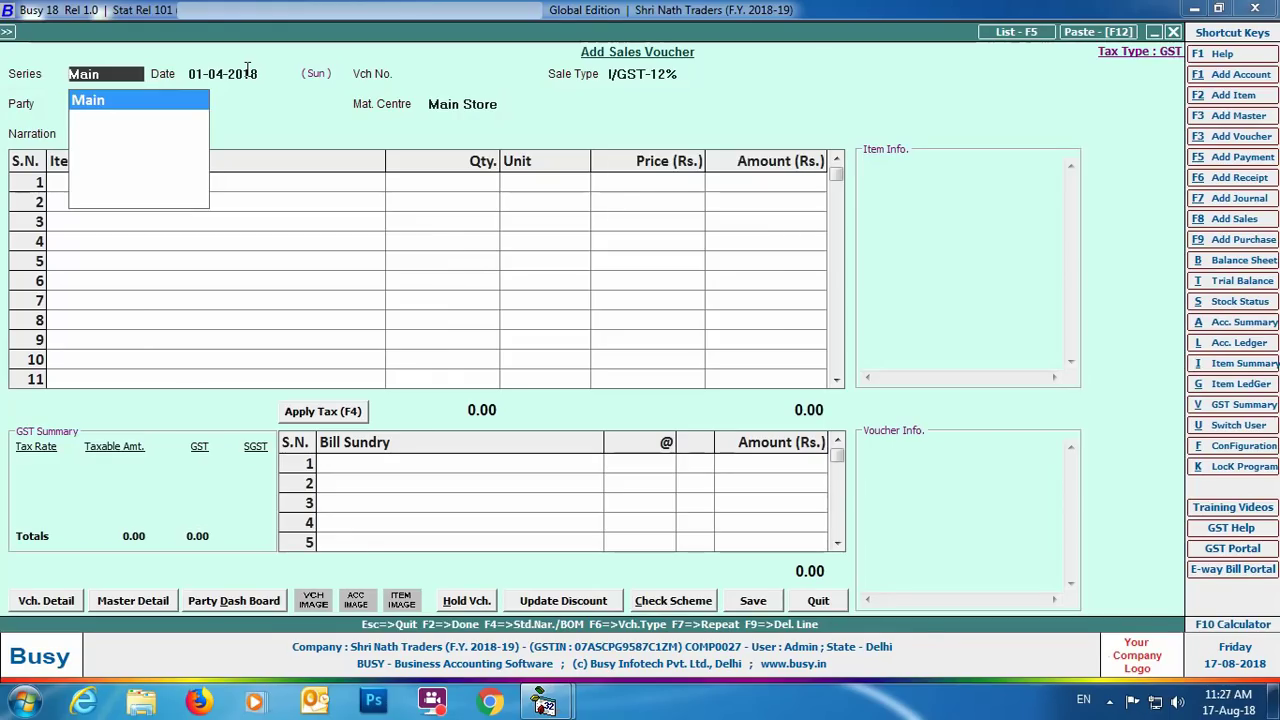
{"action": "key", "text": "Return"}
{"action": "key", "text": "Return"}
{"action": "key", "text": "Return"}
Bill Mahavira Containers for 1000 Big Bell Box- 3 Ply at 120, save, and confirm bill adjustment.
{"action": "key", "text": "Return"}
{"action": "type", "text": "maha"}
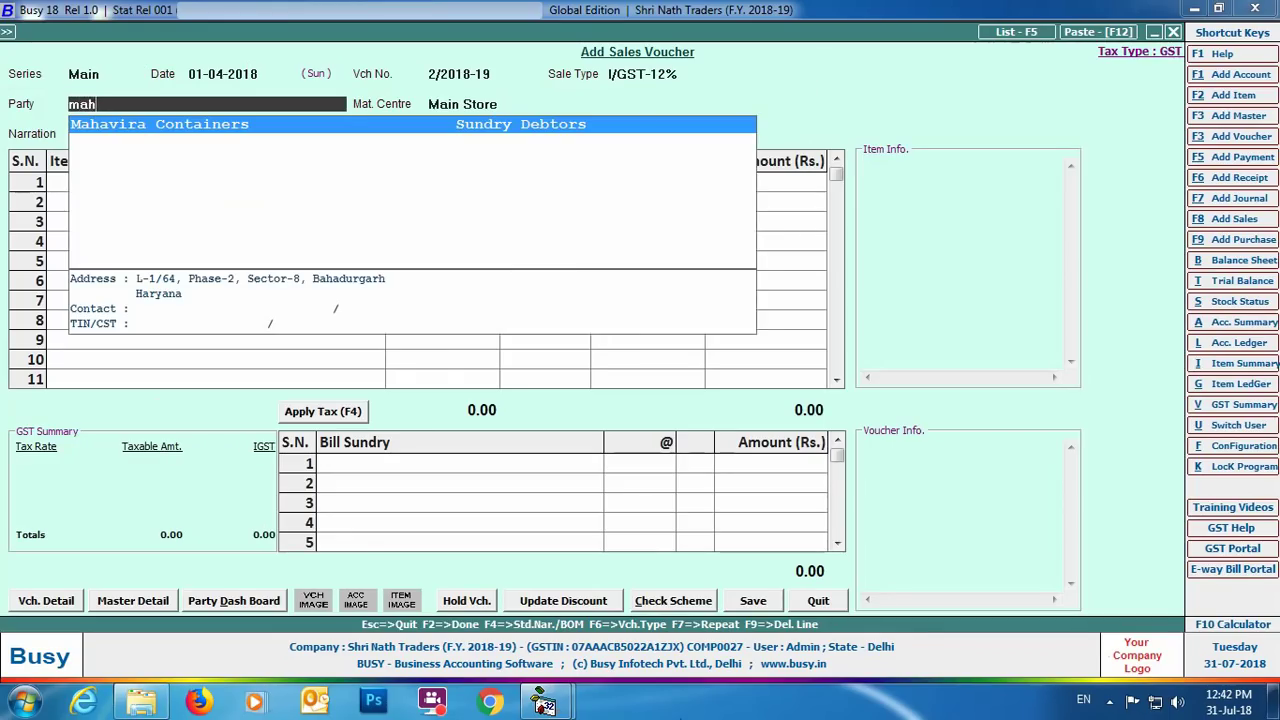
{"action": "key", "text": "Return"}
{"action": "key", "text": "Return"}
{"action": "type", "text": "bi"}
{"action": "key", "text": "Return"}
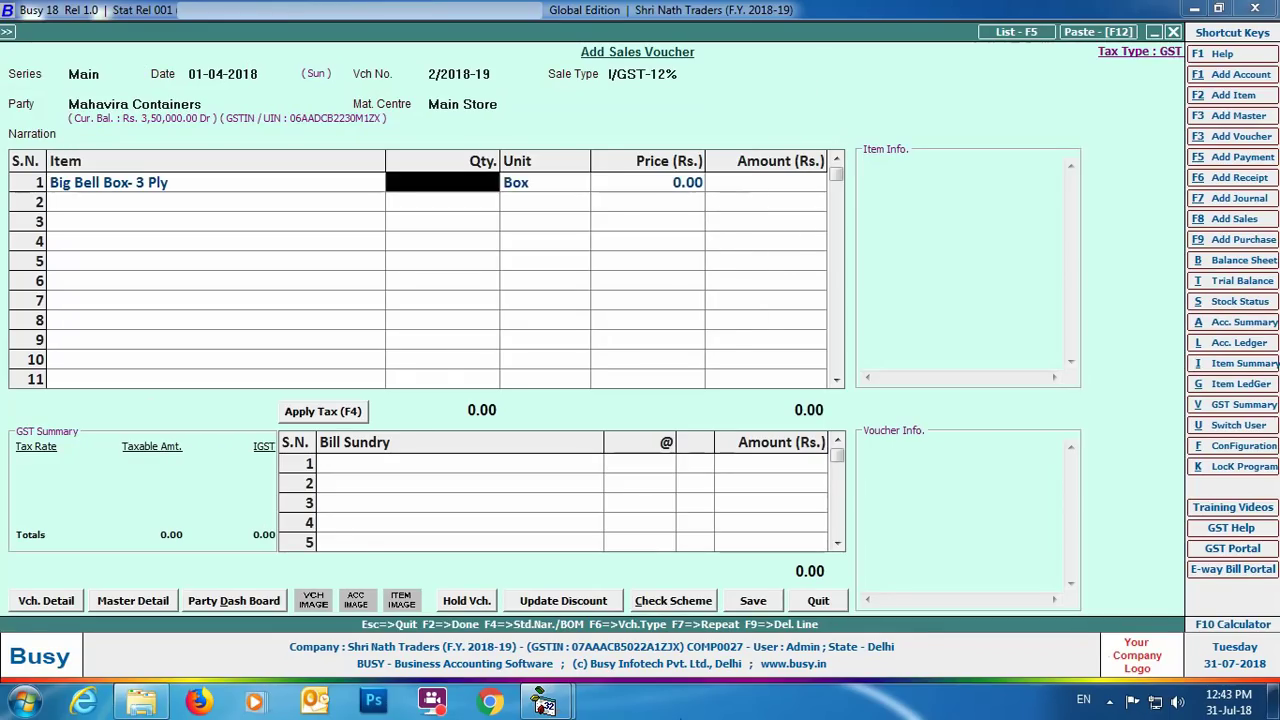
{"action": "type", "text": "1000"}
{"action": "key", "text": "Return"}
{"action": "key", "text": "Return"}
{"action": "type", "text": "120"}
{"action": "key", "text": "Return"}
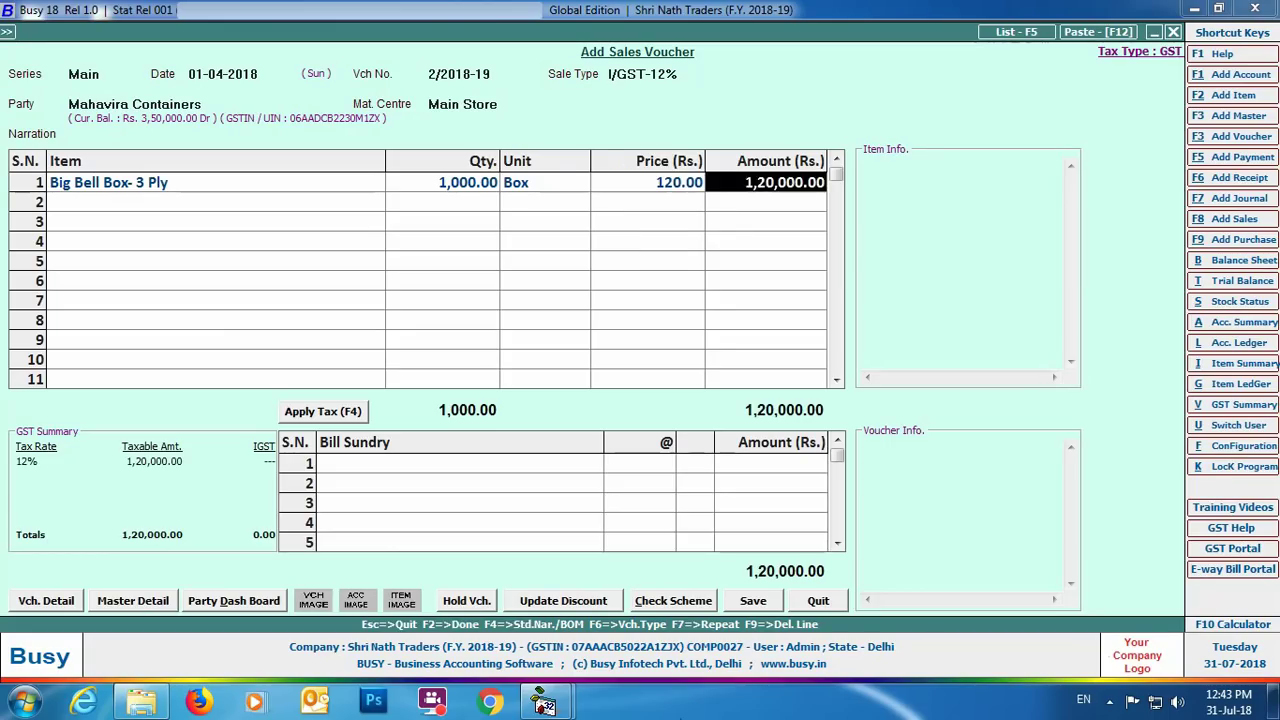
{"action": "key", "text": "Return"}
{"action": "key", "text": "Return"}
{"action": "key", "text": "Return"}
{"action": "left_click", "coordinate": [756, 601]}
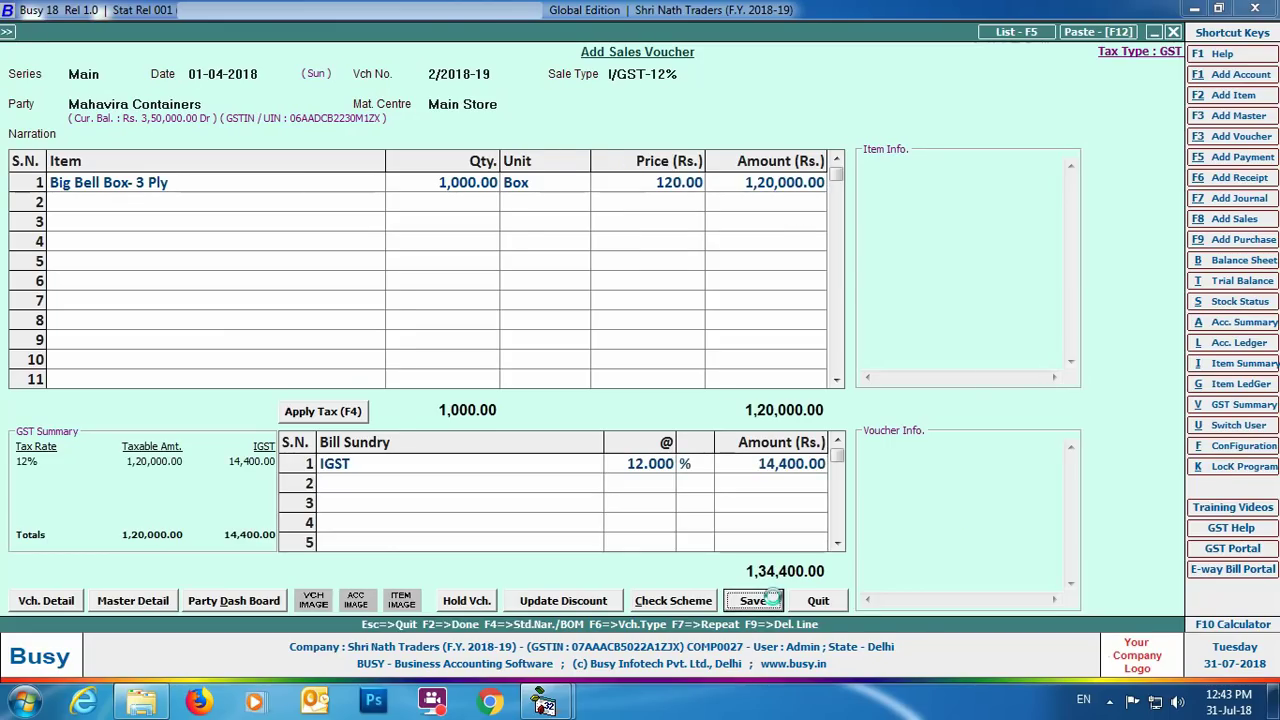
{"action": "left_click", "coordinate": [655, 477]}
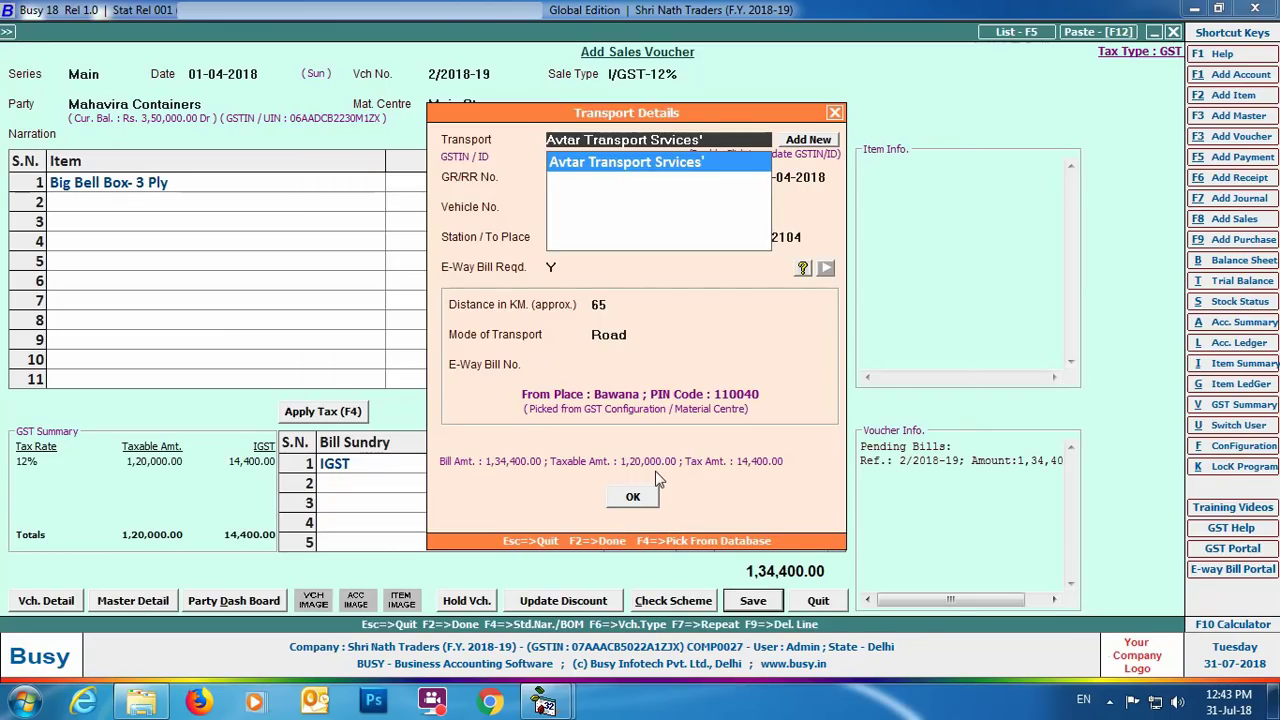
{"action": "key", "text": "Return"}
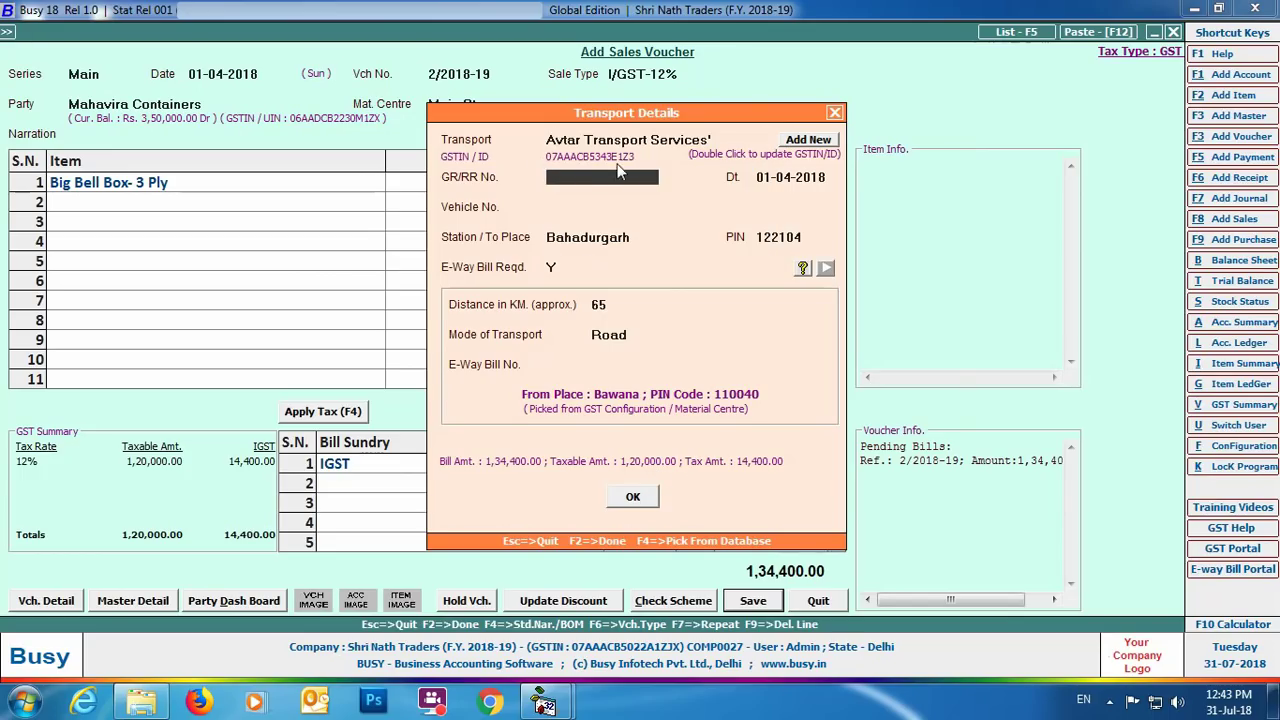
{"action": "double_click", "coordinate": [807, 153]}
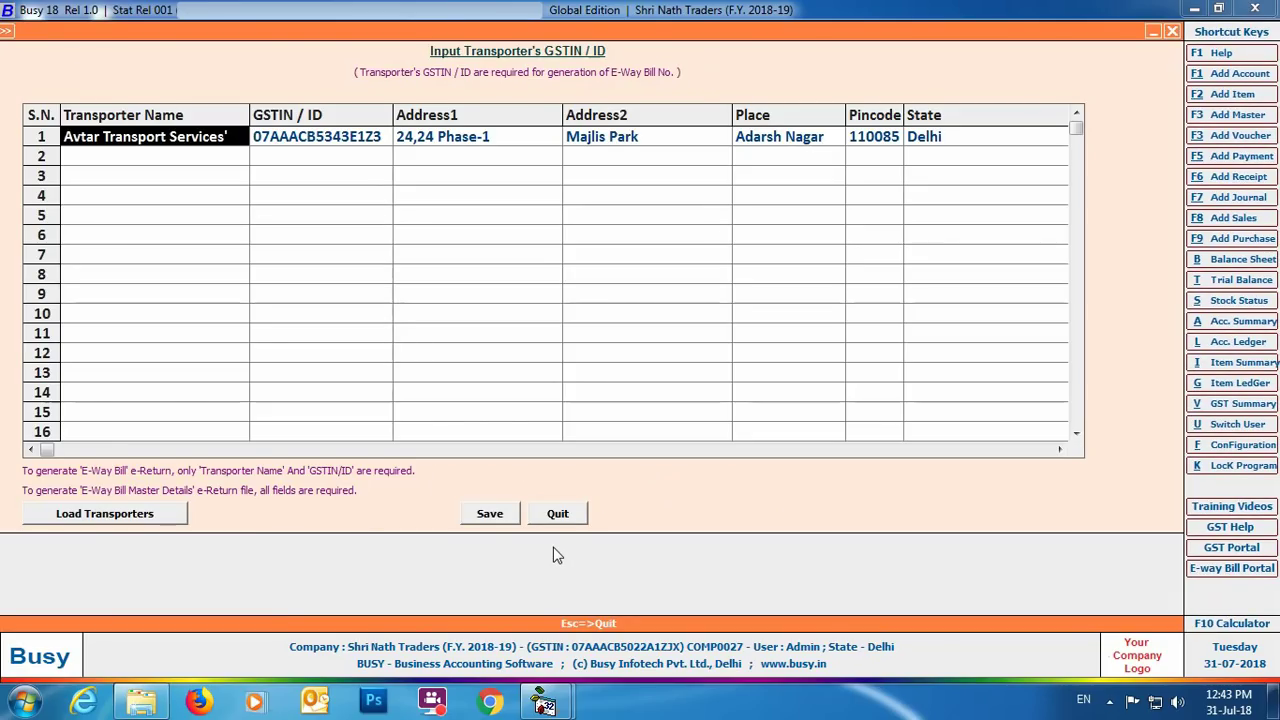
{"action": "left_click", "coordinate": [555, 516]}
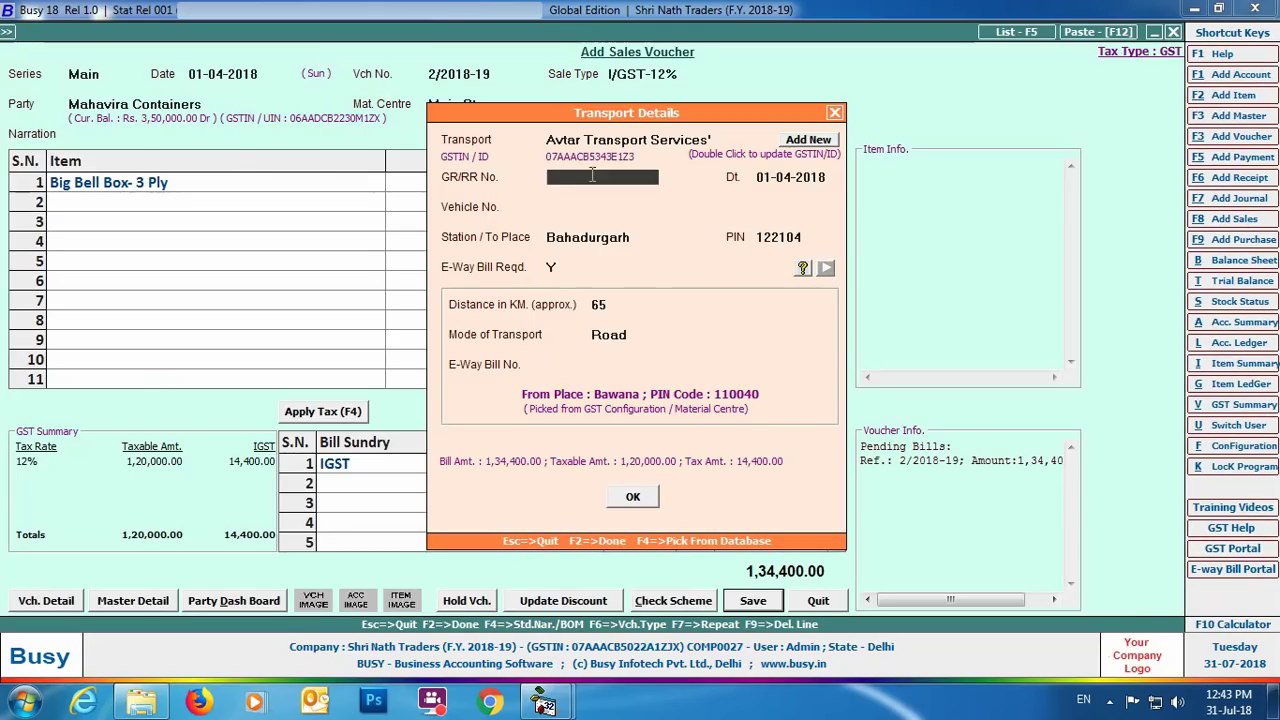
{"action": "type", "text": "122401"}
{"action": "key", "text": "Return"}
{"action": "key", "text": "Return"}
{"action": "type", "text": "DL8LAB1234"}
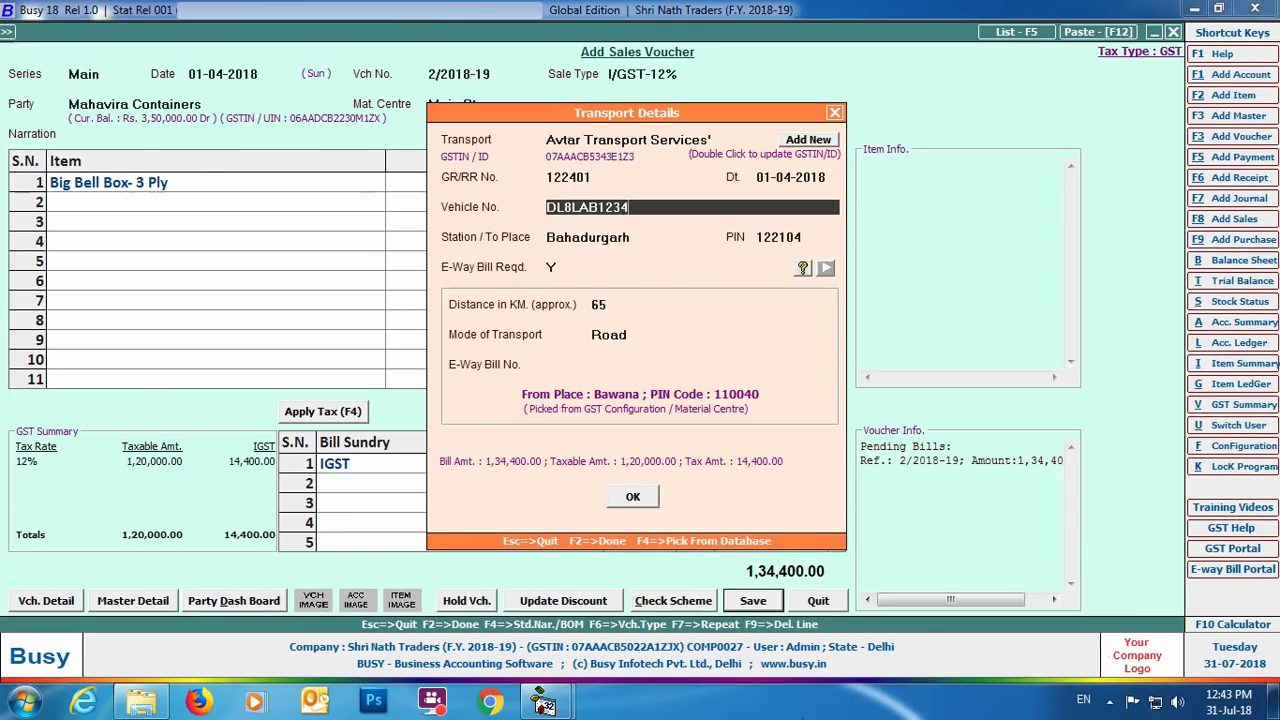
{"action": "key", "text": "Return"}
{"action": "key", "text": "Return"}
{"action": "key", "text": "Return"}
{"action": "key", "text": "Return"}
{"action": "key", "text": "Return"}
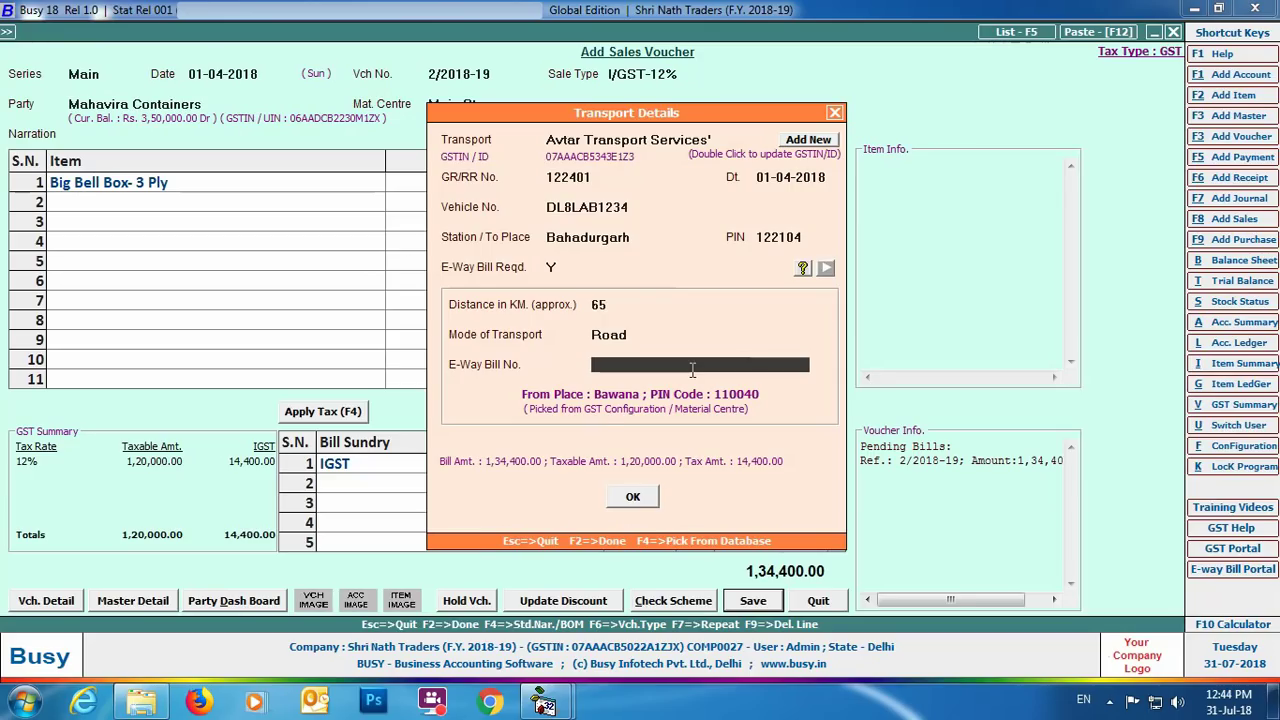
{"action": "left_click", "coordinate": [640, 502]}
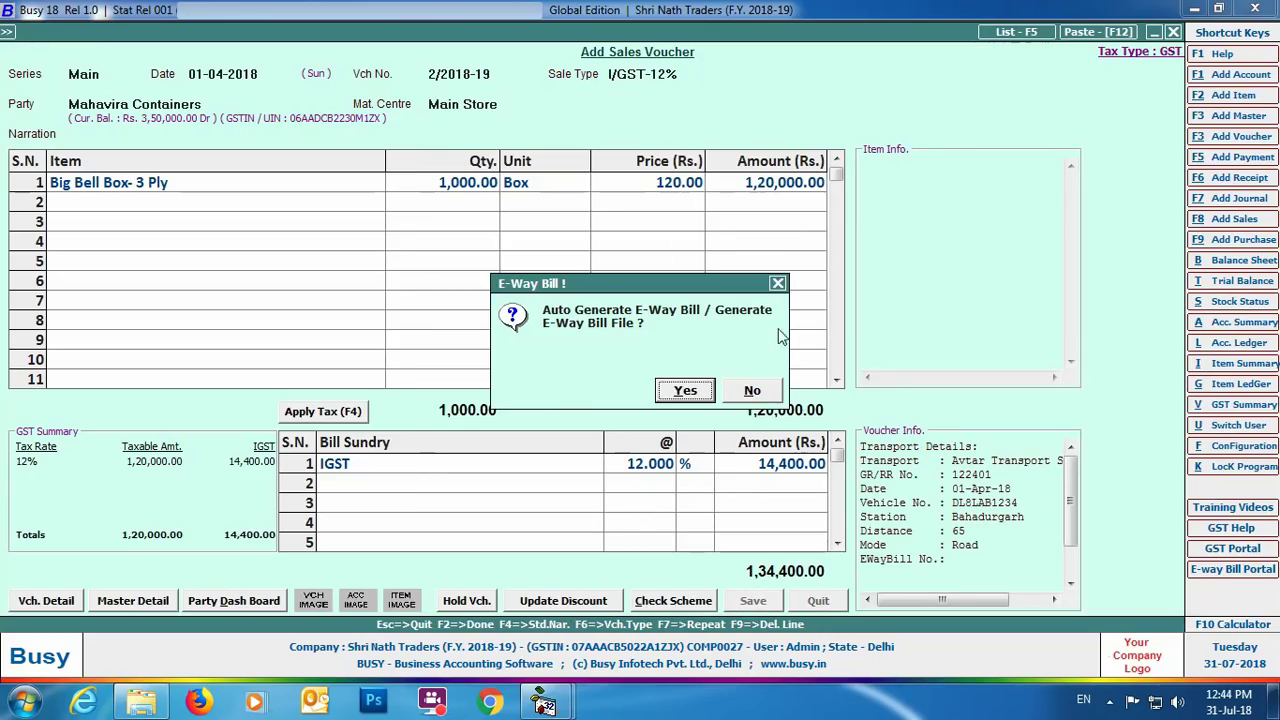
Accept auto-generating the e-way bill and choose JSON output to reach its file settings.
{"action": "left_click", "coordinate": [688, 392]}
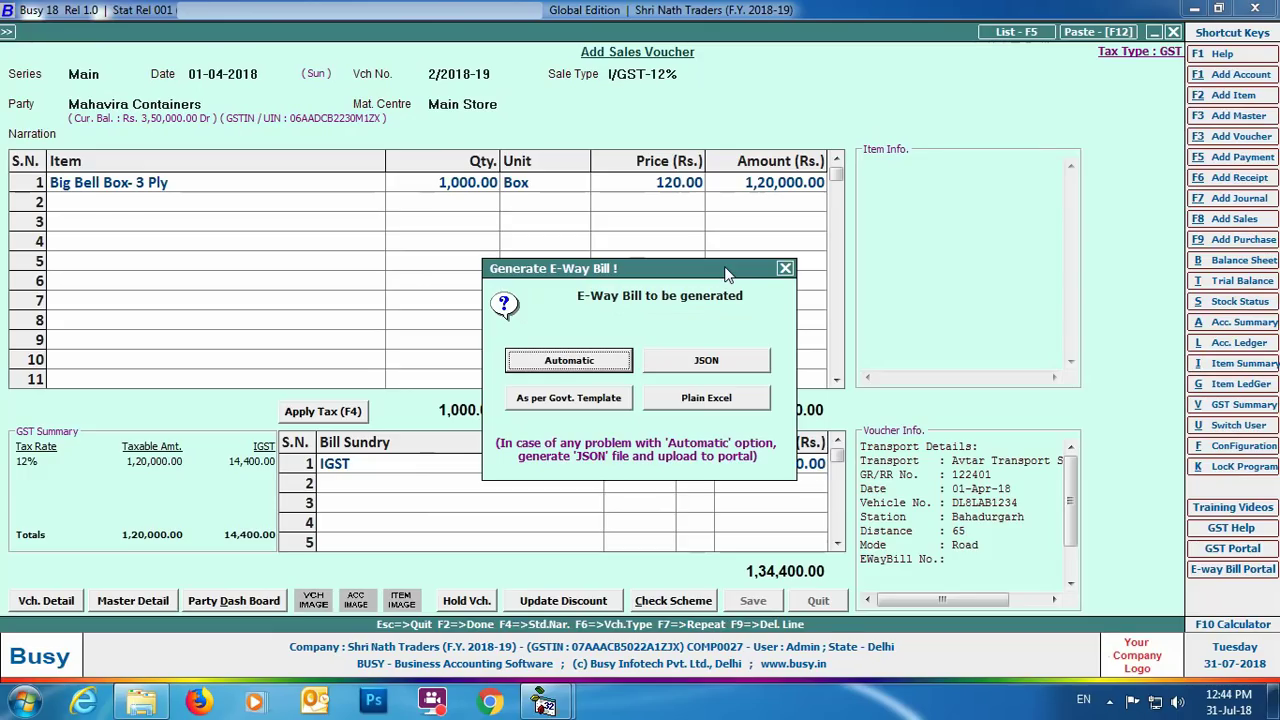
{"action": "left_click", "coordinate": [740, 368]}
{"action": "key", "text": "Return"}
{"action": "key", "text": "Return"}
{"action": "key", "text": "Return"}
{"action": "key", "text": "Return"}
{"action": "key", "text": "Return"}
{"action": "key", "text": "Return"}
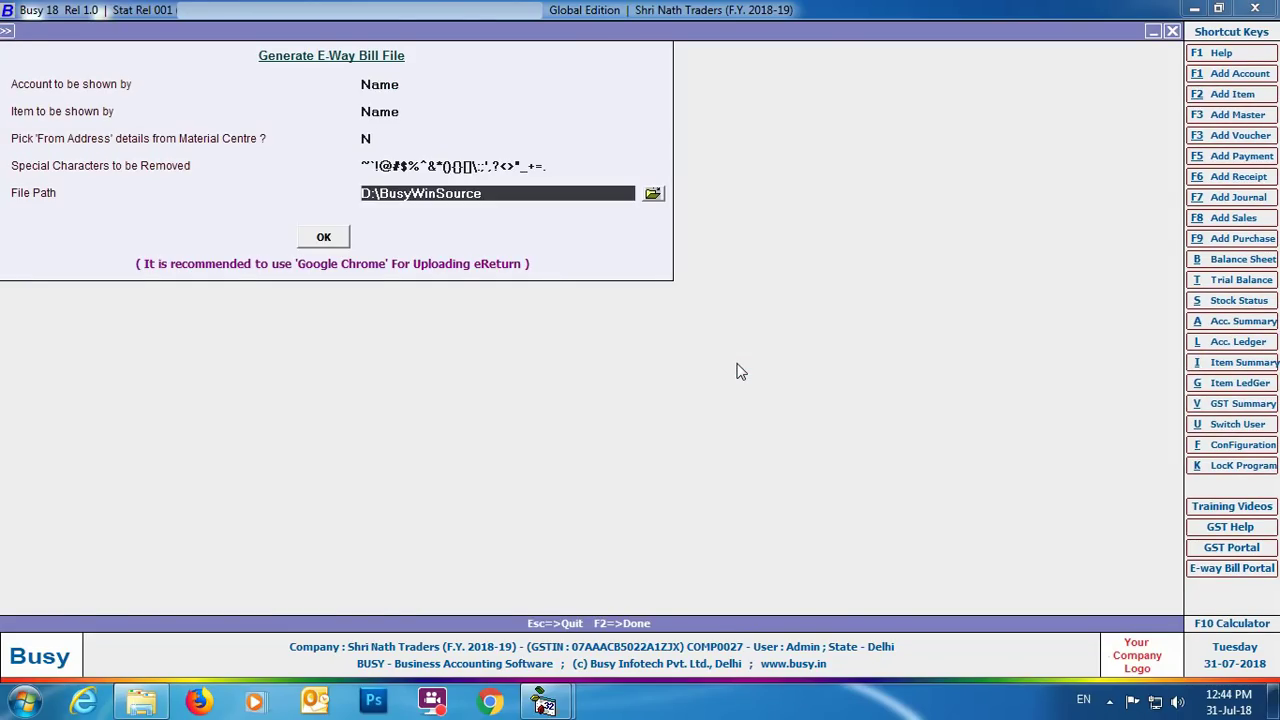
Save the JSON to the Desktop and run Check Possible Errors, which flags a blank UQC.
{"action": "left_click", "coordinate": [655, 474]}
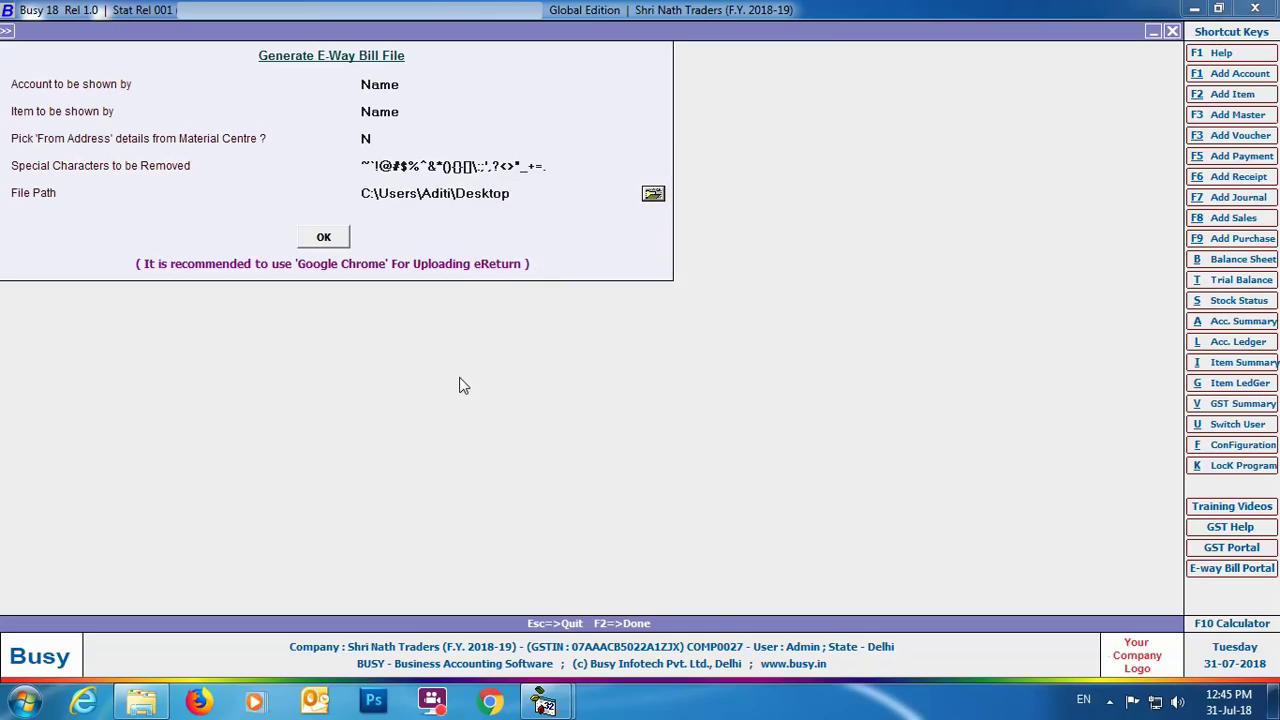
{"action": "left_click", "coordinate": [326, 240]}
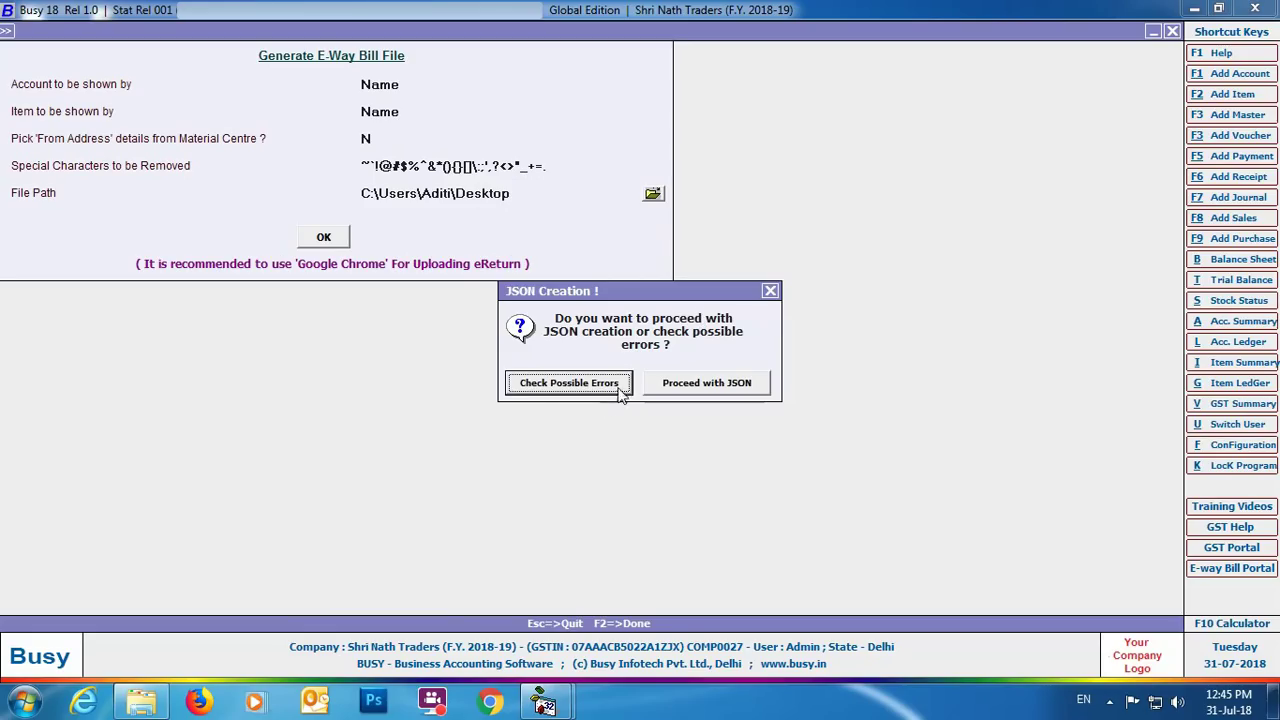
{"action": "left_click", "coordinate": [581, 390]}
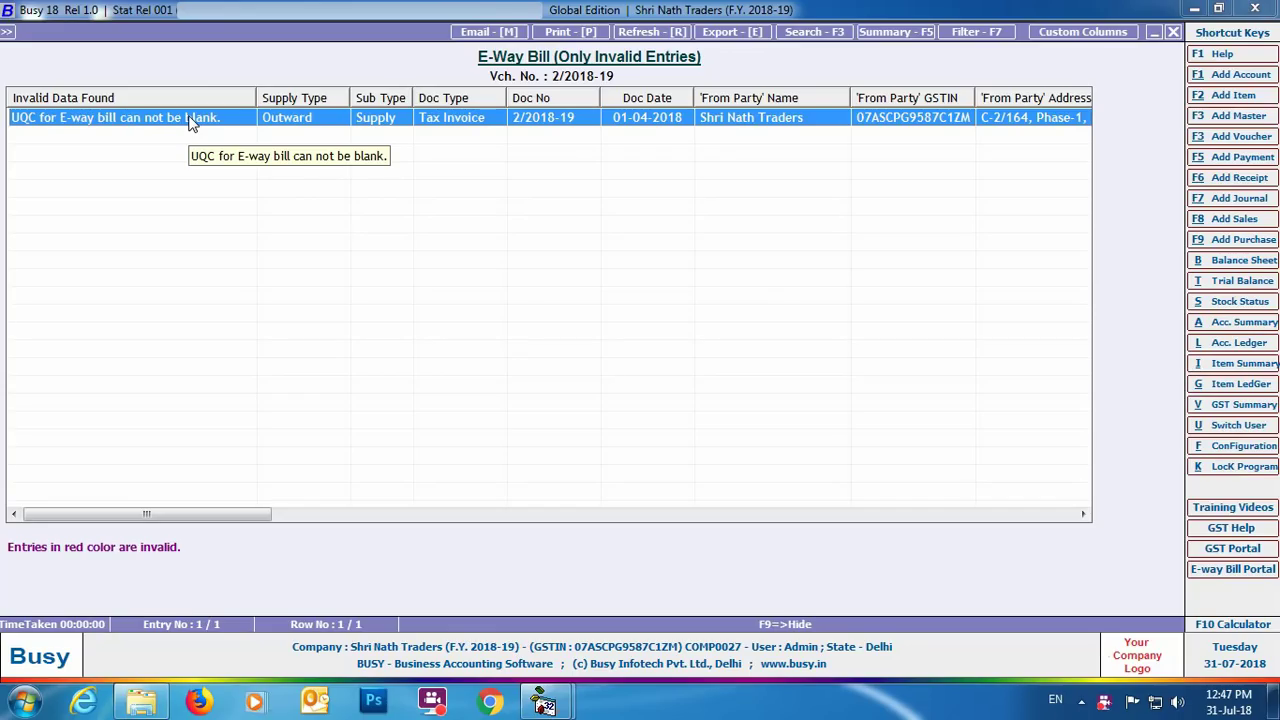
Set the Box unit's UQC (for E-Way Bill) to CARTONS, save it, and close the emptied invalid-entries list.
{"action": "key", "text": "Return"}
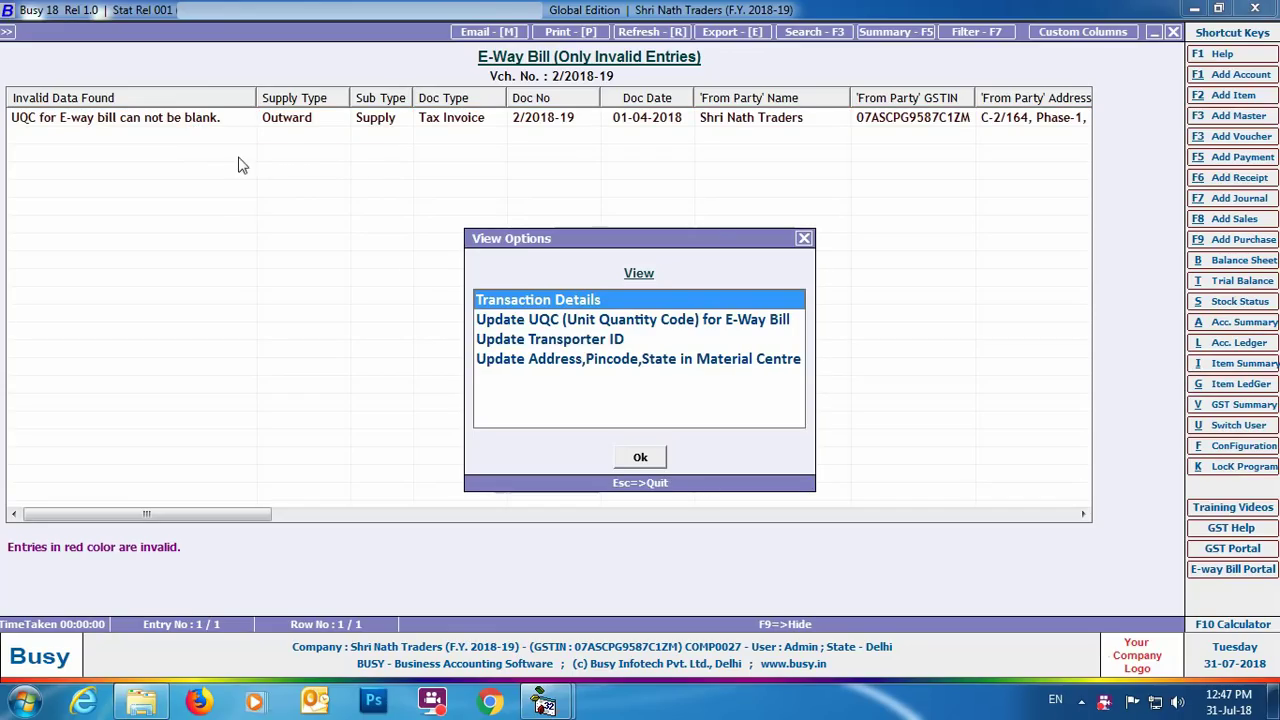
{"action": "left_click", "coordinate": [650, 322]}
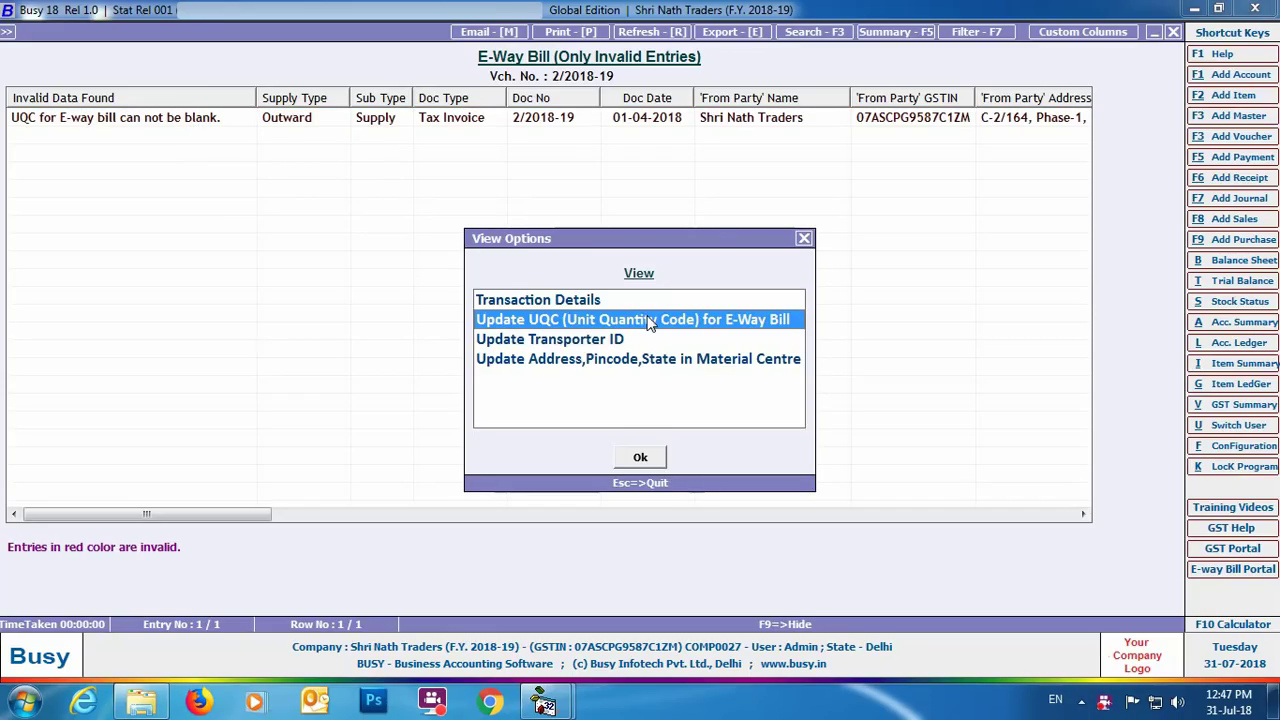
{"action": "left_click", "coordinate": [639, 466]}
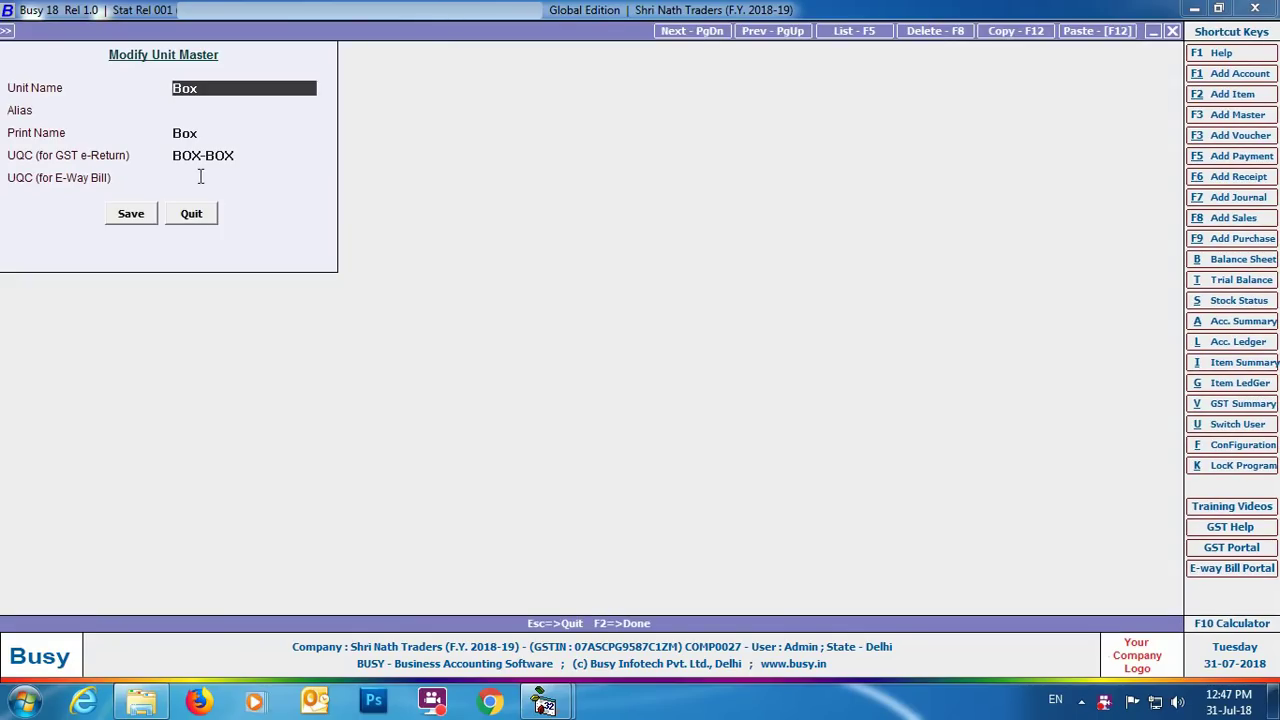
{"action": "left_click", "coordinate": [200, 177]}
{"action": "type", "text": "c"}
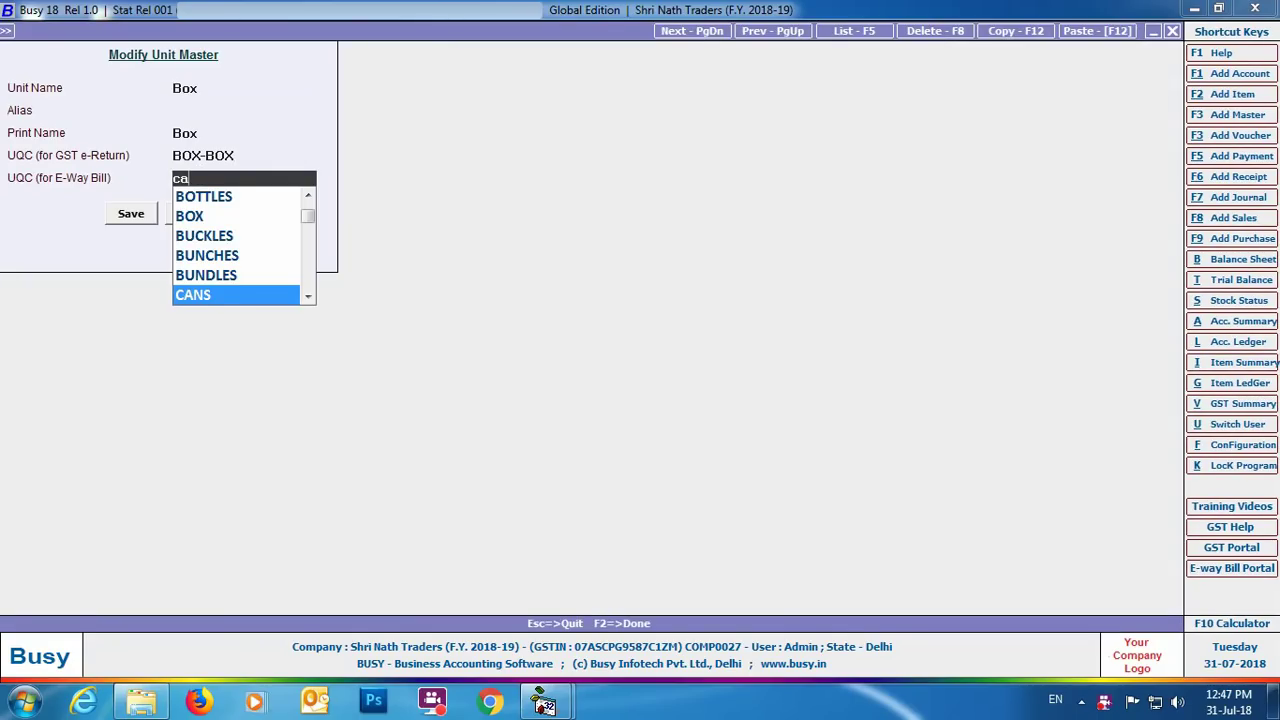
{"action": "type", "text": "ar"}
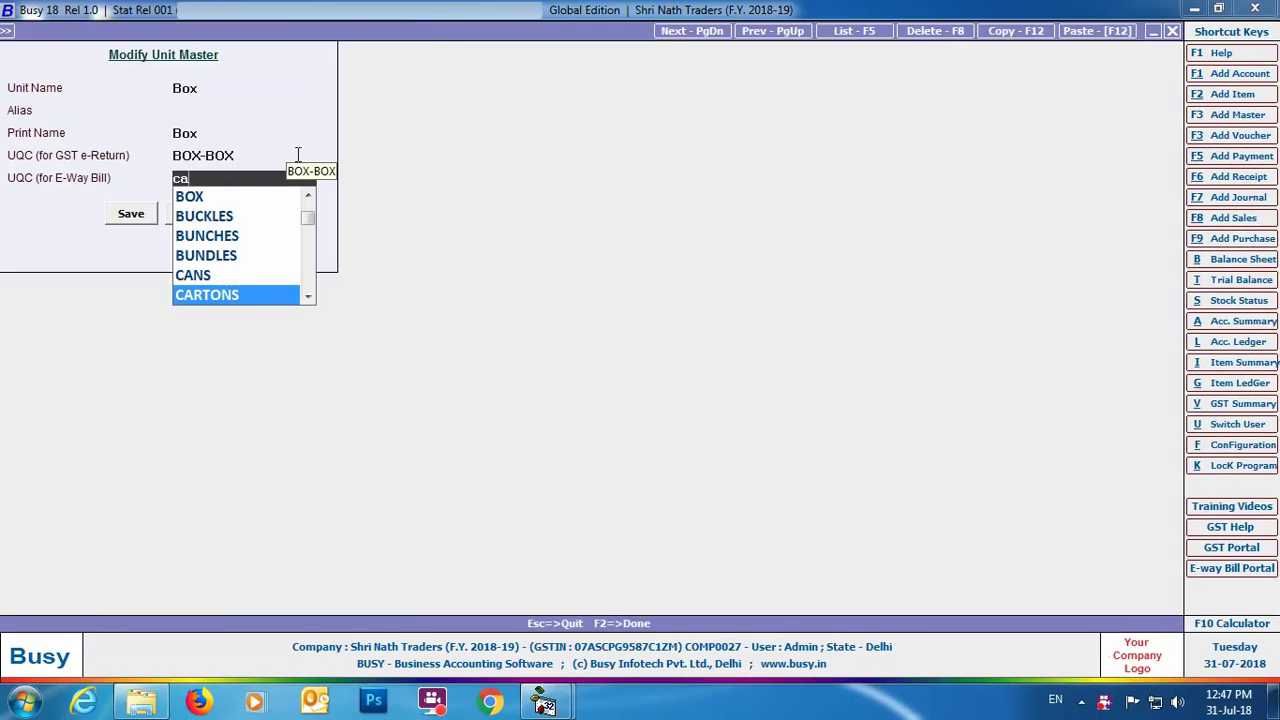
{"action": "key", "text": "Return"}
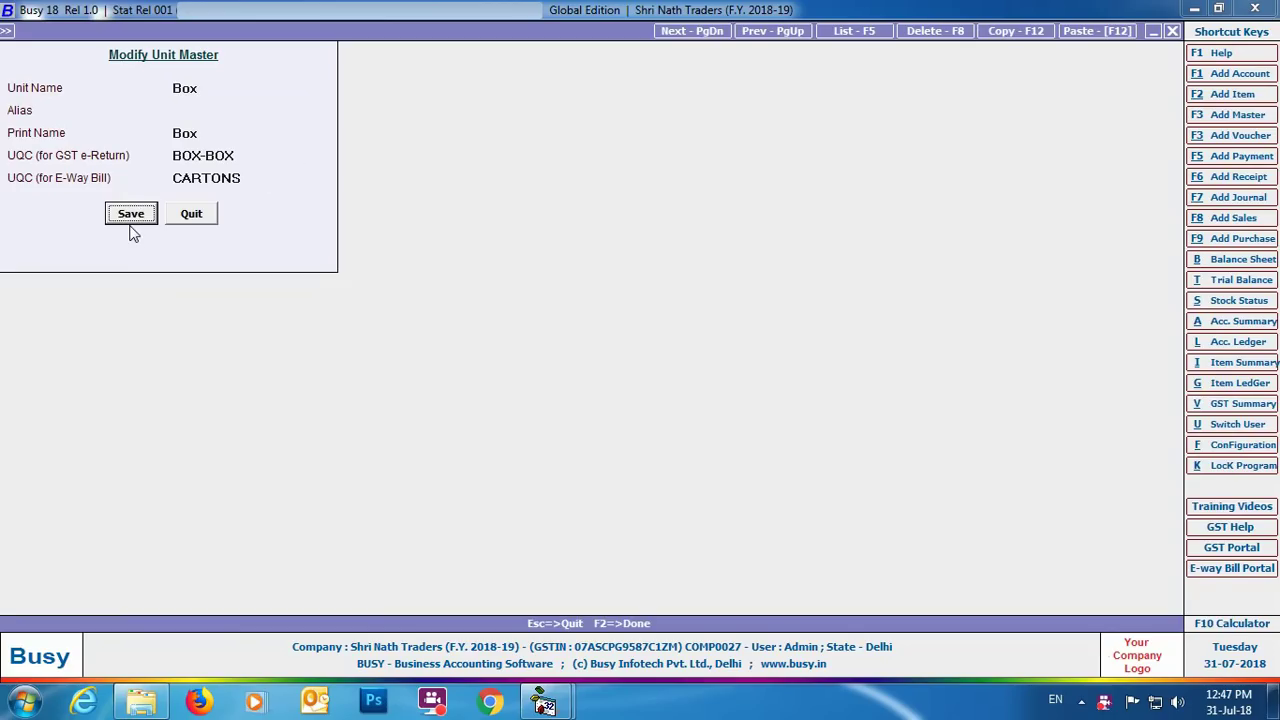
{"action": "left_click", "coordinate": [130, 214]}
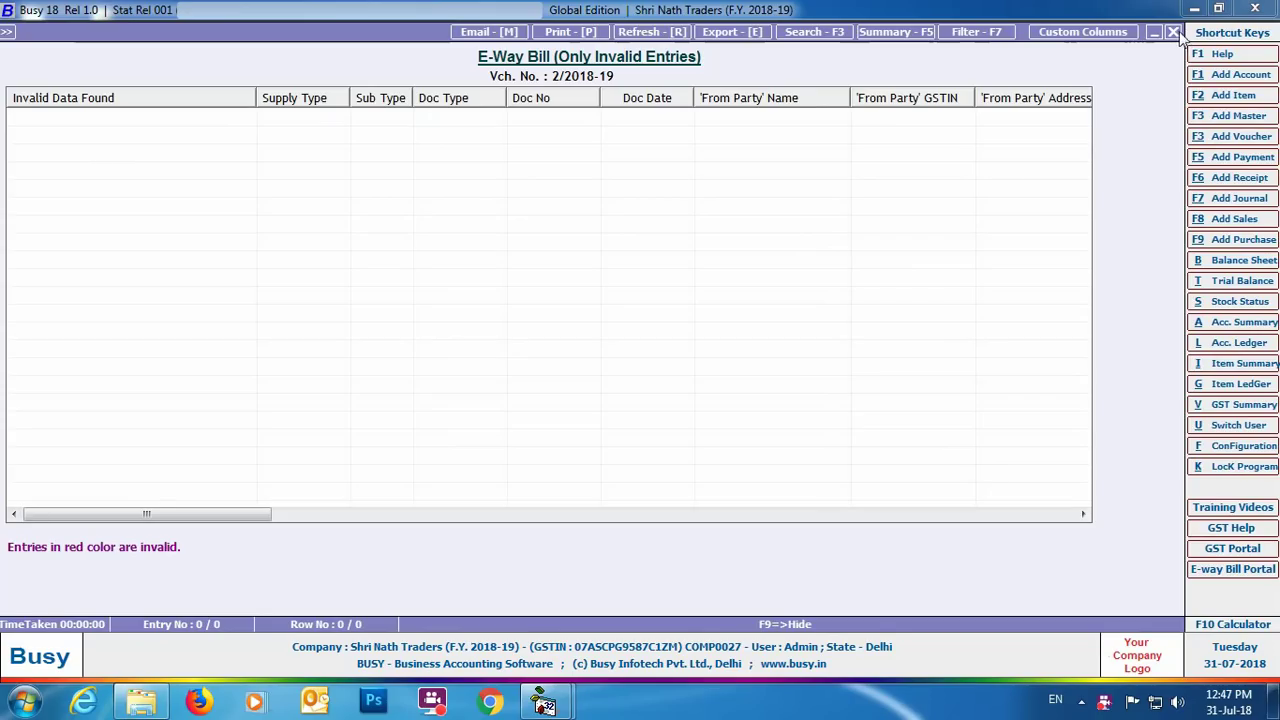
{"action": "left_click", "coordinate": [1173, 32]}
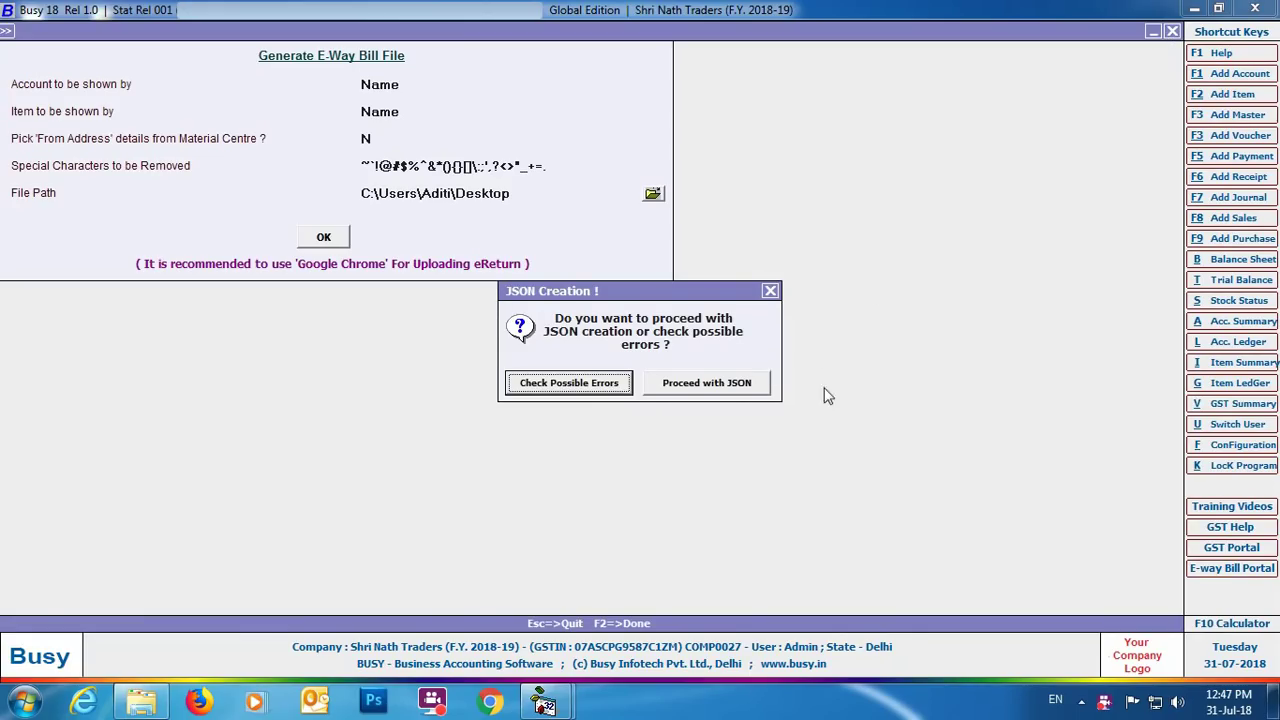
Proceed with JSON creation and acknowledge the .json Files Created message.
{"action": "left_click", "coordinate": [697, 388]}
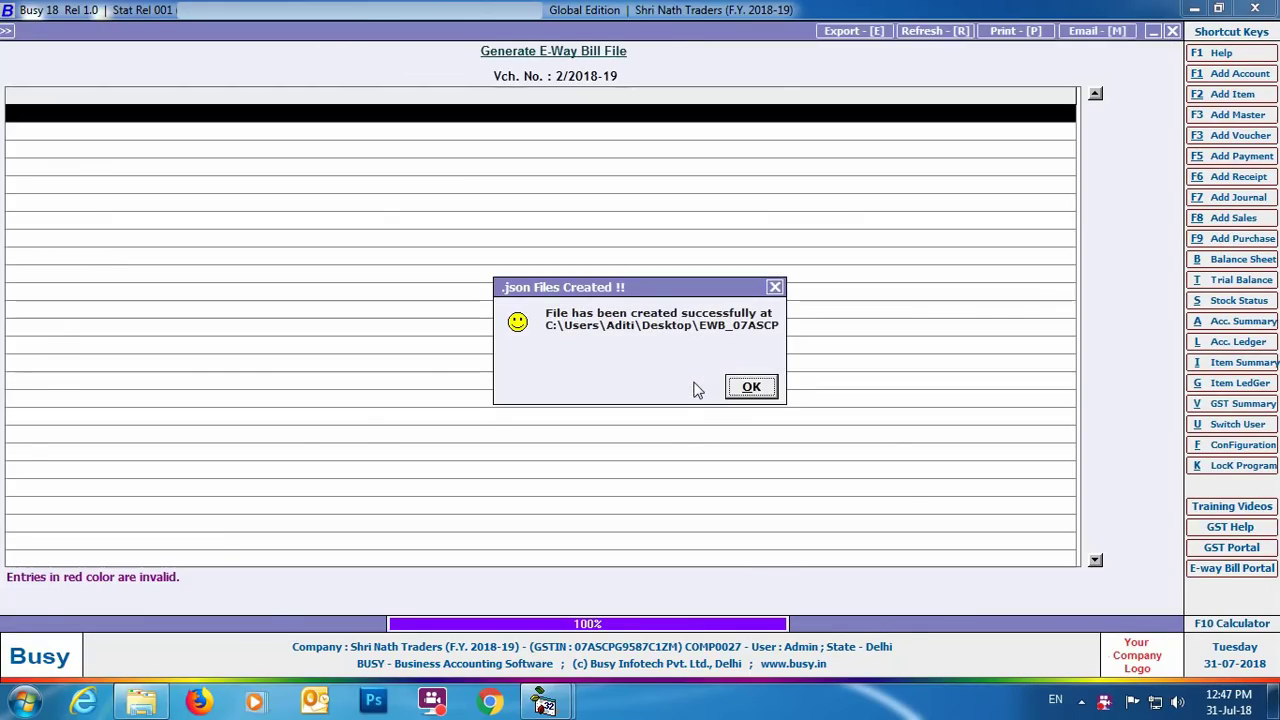
{"action": "left_click", "coordinate": [751, 387]}
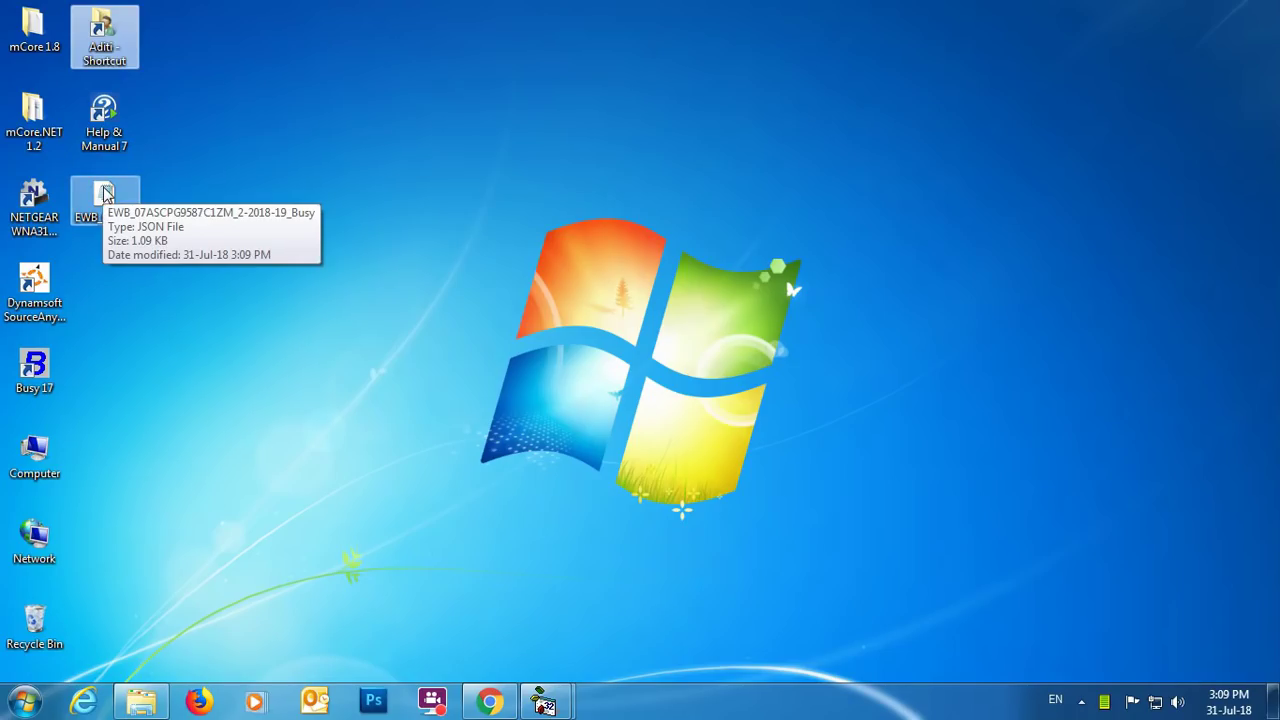
Open Chrome and sign in to the E-Way Bill portal with the username, password and captcha.
{"action": "left_click", "coordinate": [489, 700]}
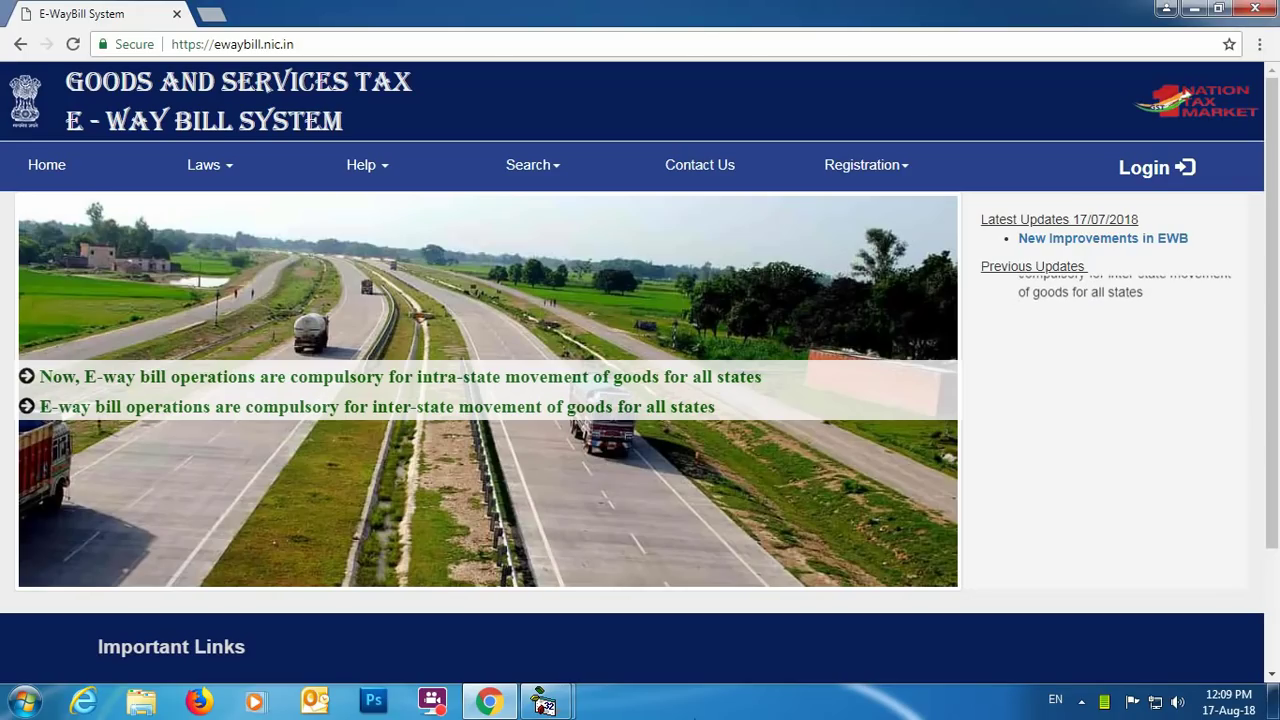
{"action": "left_click", "coordinate": [1150, 178]}
{"action": "type", "text": "XXXXXXXXX"}
{"action": "key", "text": "Tab"}
{"action": "key", "text": "ctrl+v"}
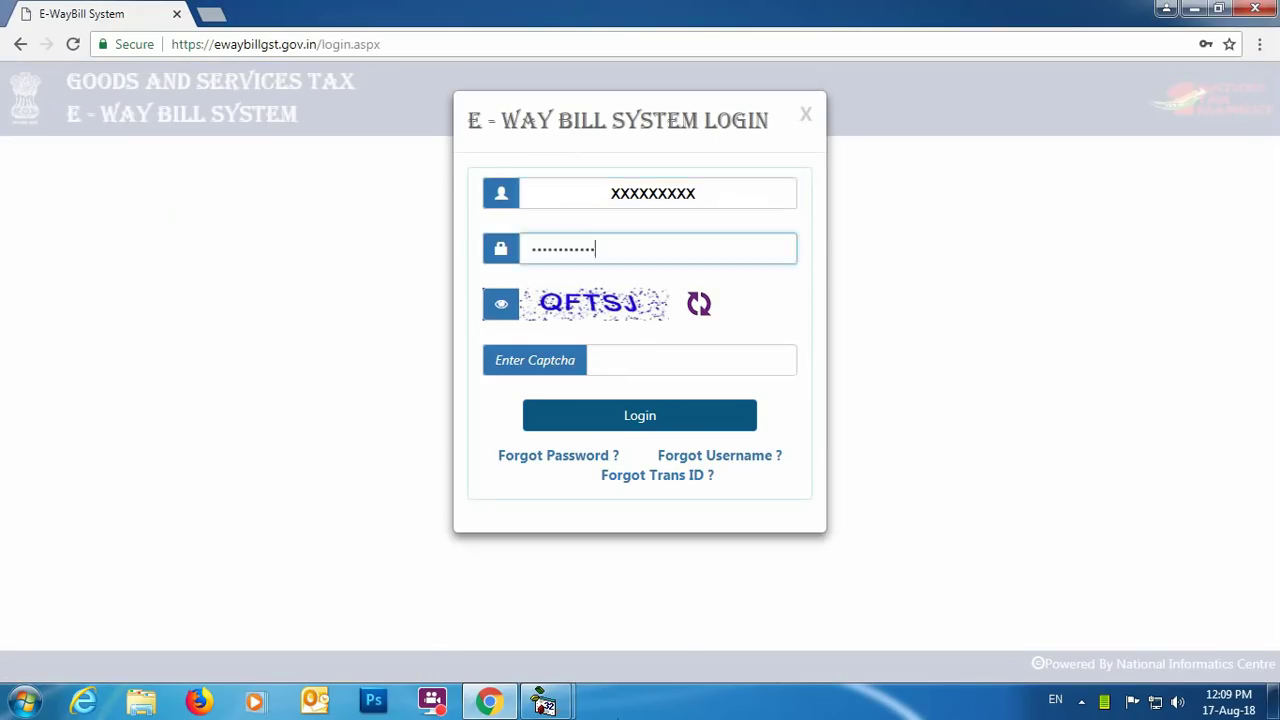
{"action": "key", "text": "Tab"}
{"action": "type", "text": "QFTSJ"}
{"action": "left_click", "coordinate": [715, 425]}
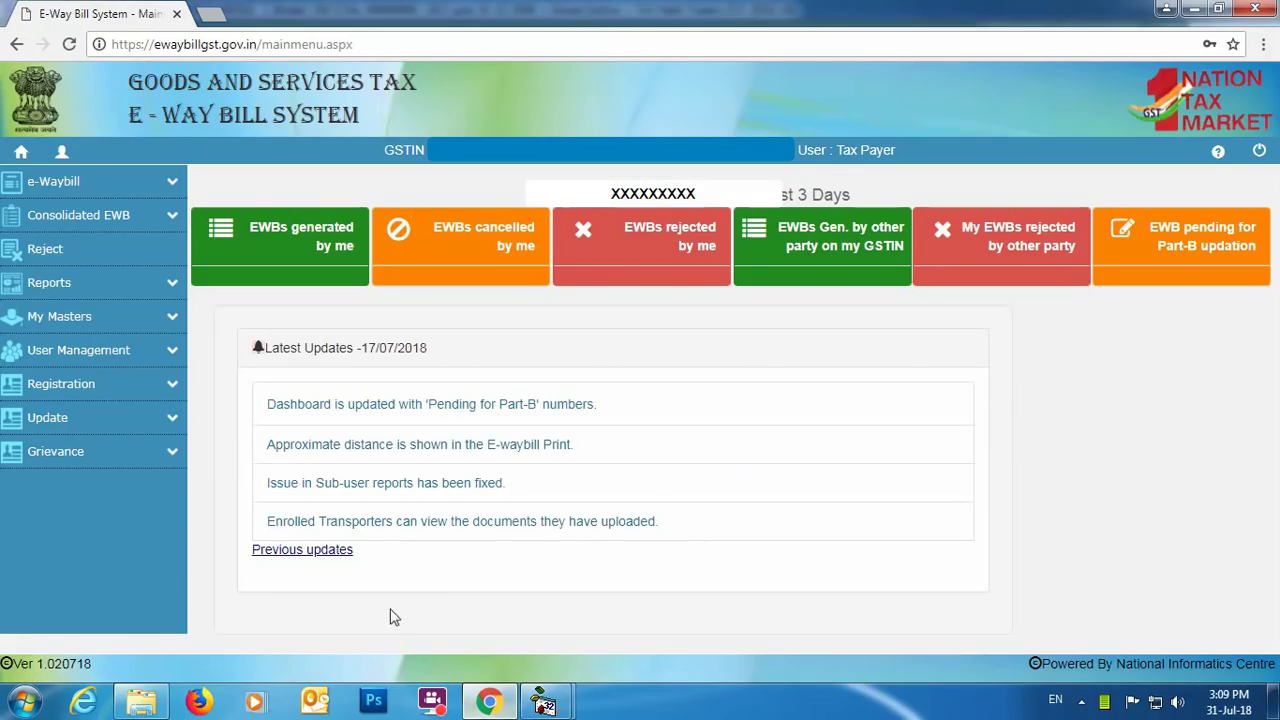
Open e-Waybill > Generate Bulk, cancel the file picker without uploading, and exit to the dashboard.
{"action": "left_click", "coordinate": [168, 187]}
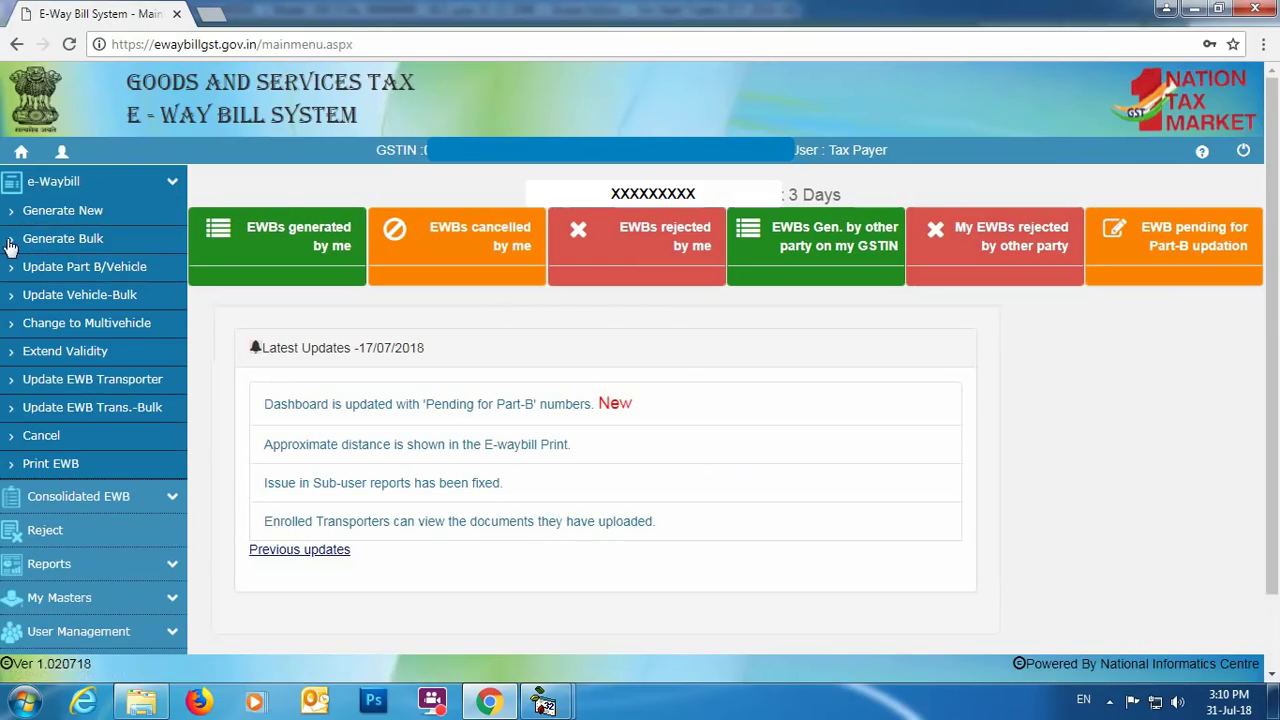
{"action": "left_click", "coordinate": [90, 239]}
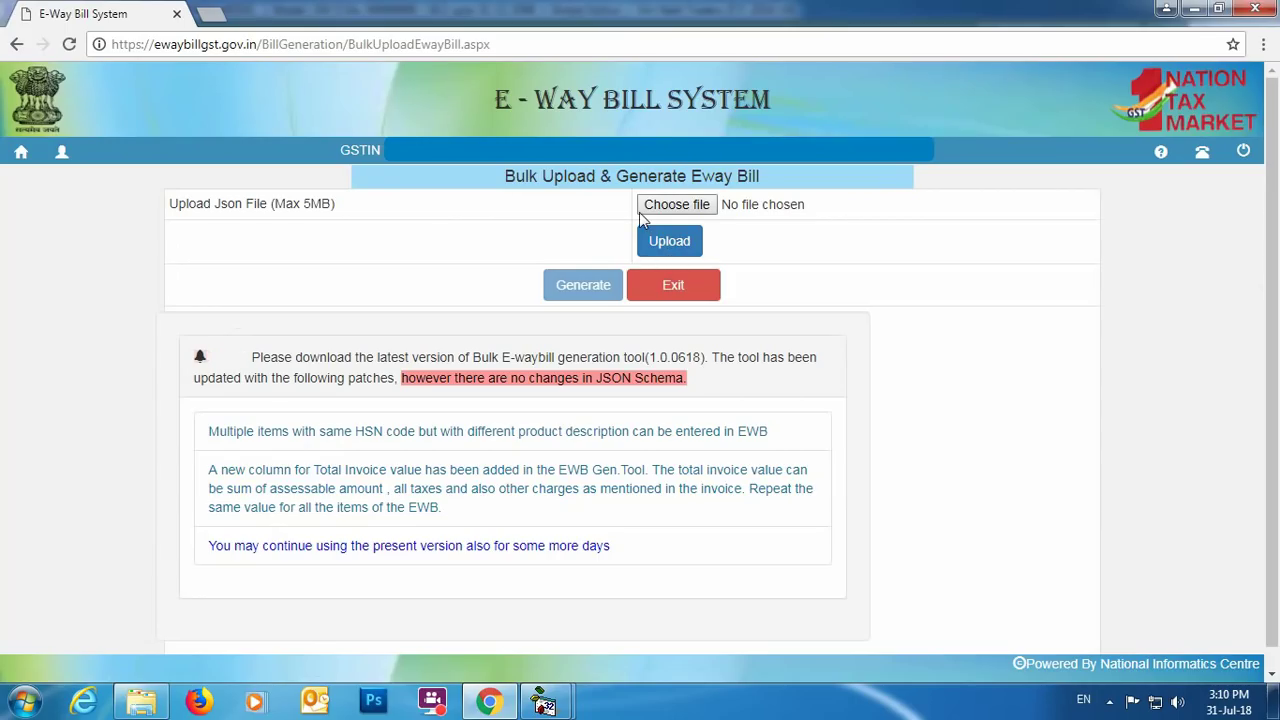
{"action": "left_click", "coordinate": [684, 210]}
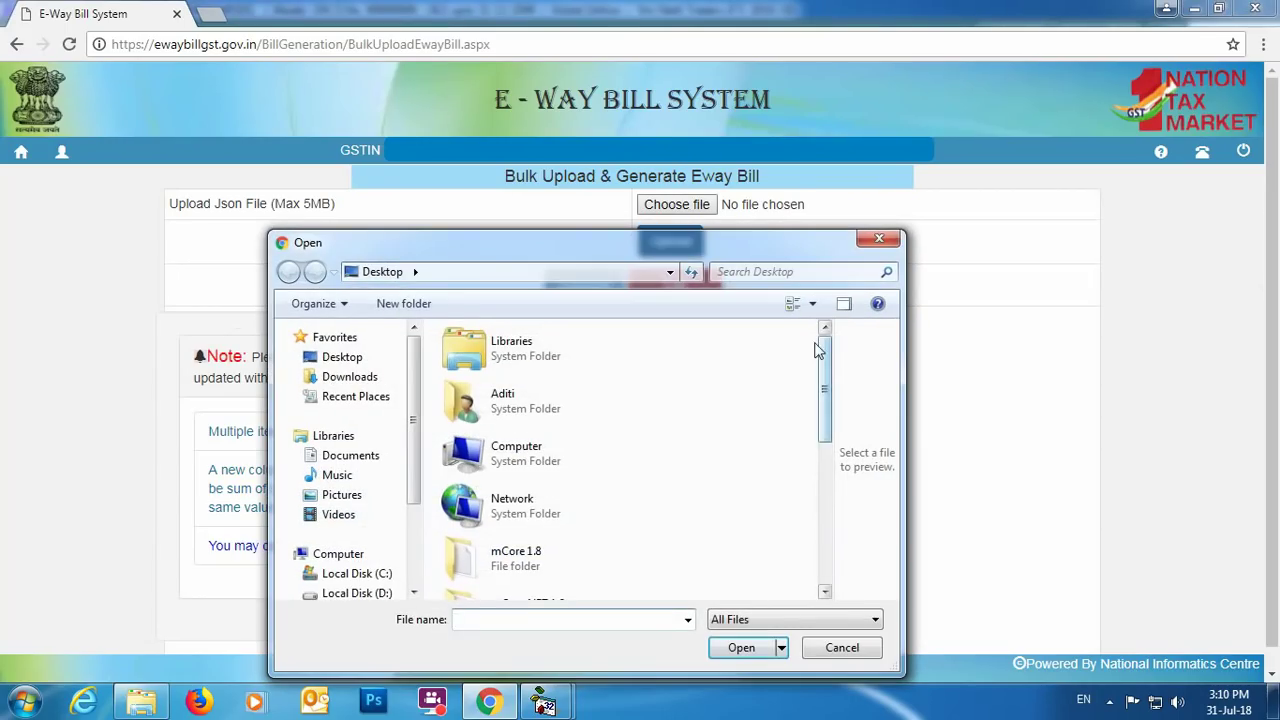
{"action": "left_click_drag", "start_coordinate": [824, 357], "coordinate": [800, 500]}
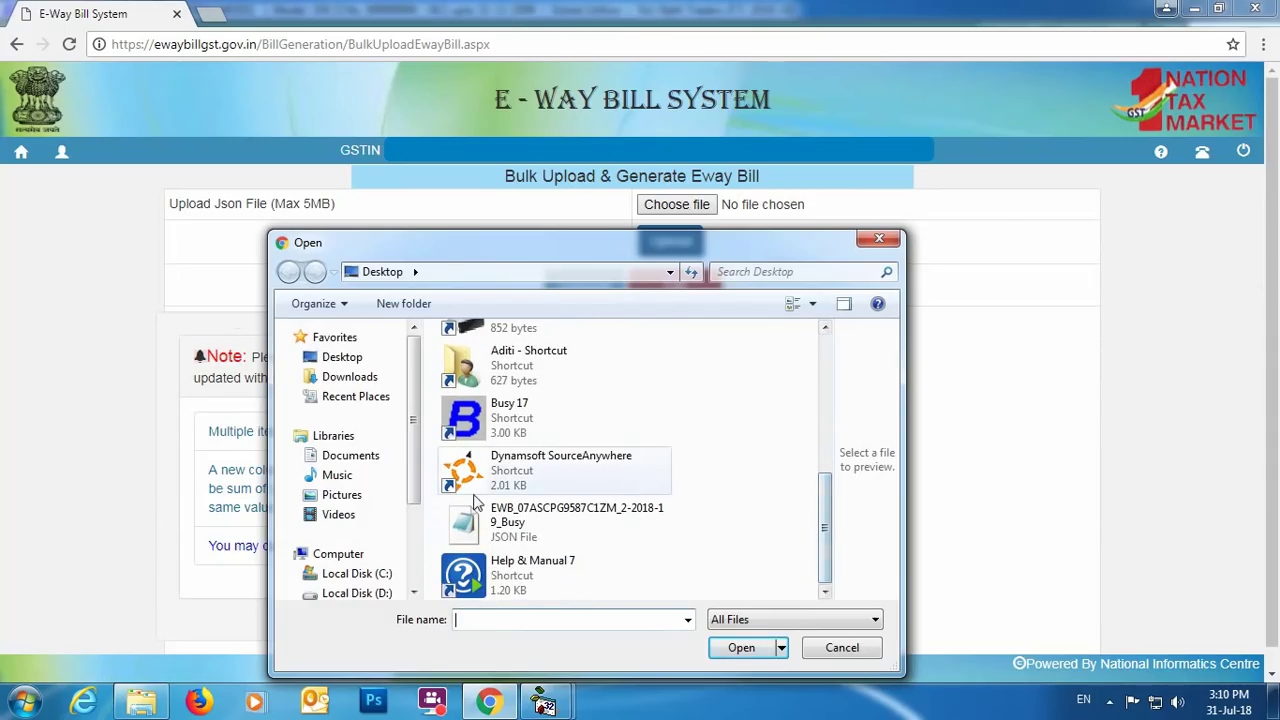
{"action": "left_click", "coordinate": [880, 238]}
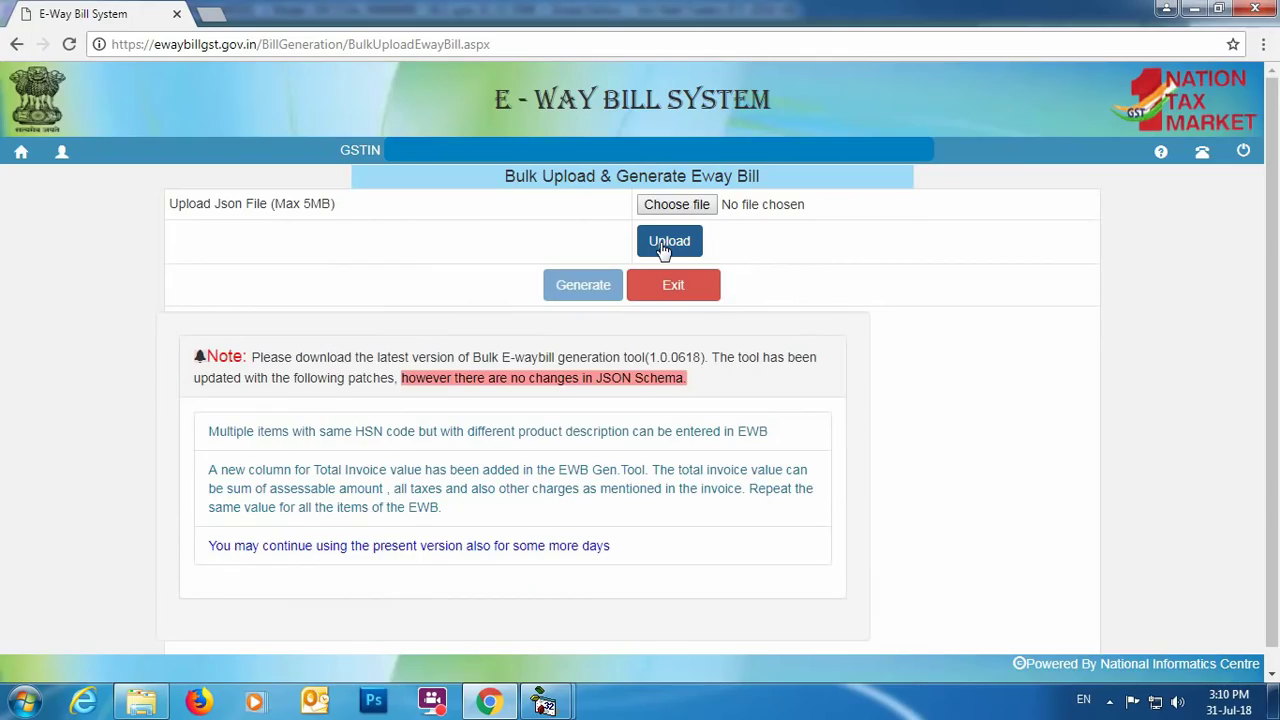
{"action": "left_click", "coordinate": [688, 292]}
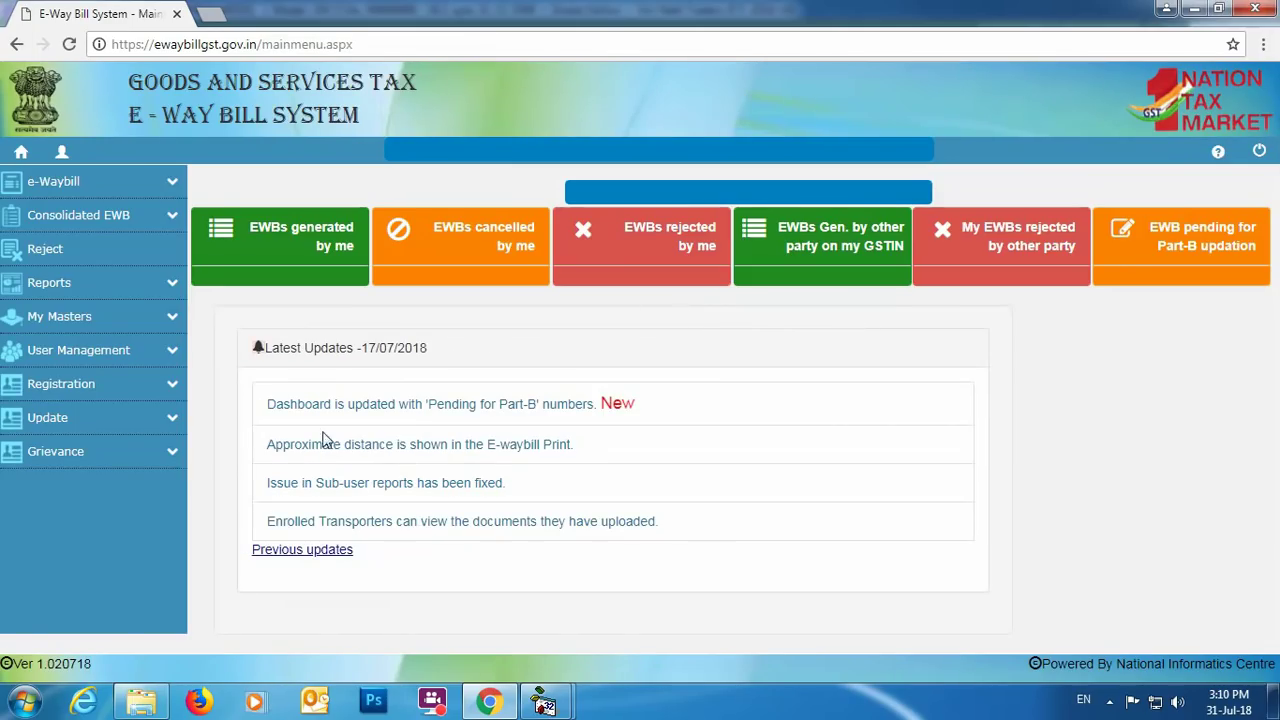
Go to e-Waybill > Print EWB in the portal sidebar.
{"action": "left_click", "coordinate": [168, 181]}
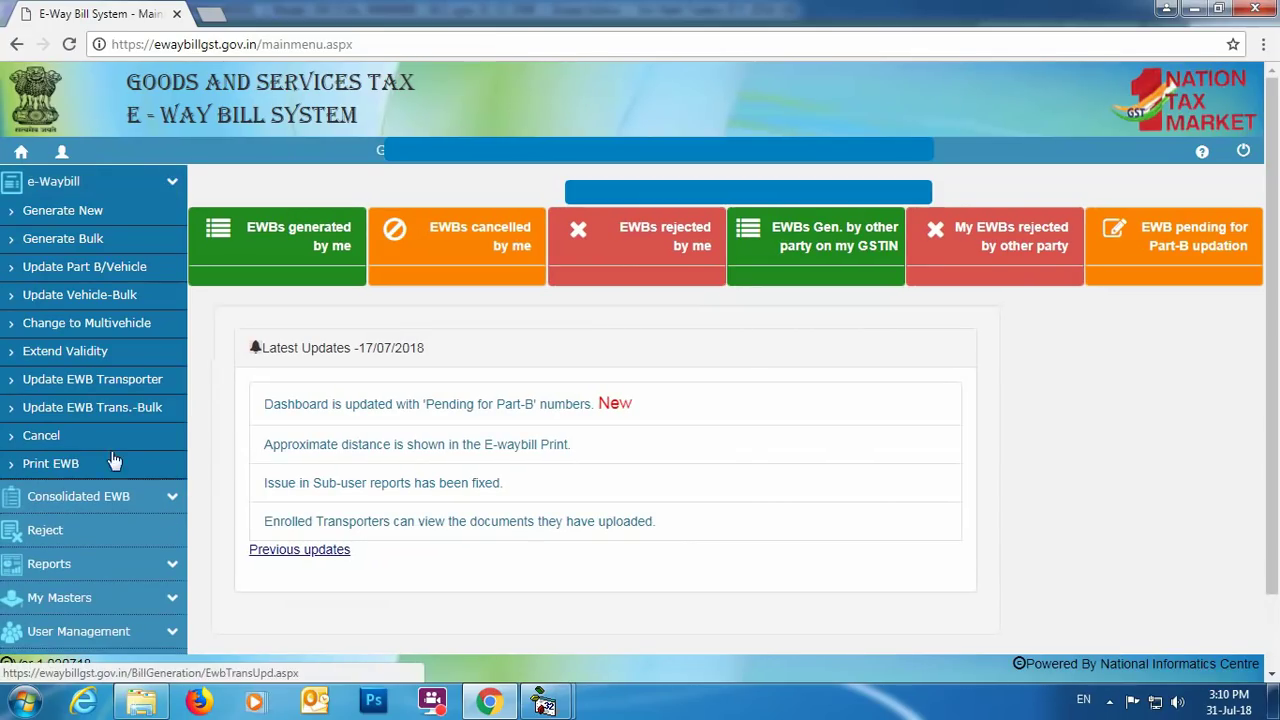
{"action": "left_click", "coordinate": [52, 464]}
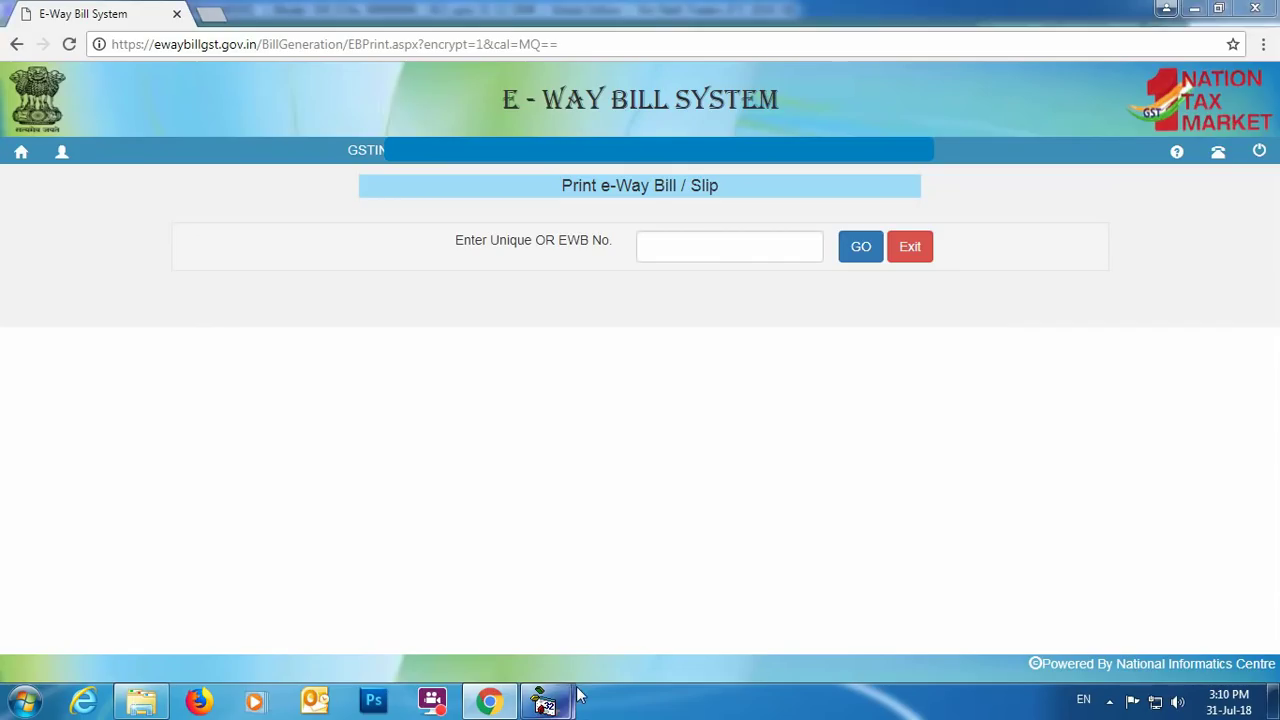
Open sales voucher 2/2018-19 from the Main series for modification.
{"action": "mouse_move", "coordinate": [548, 702]}
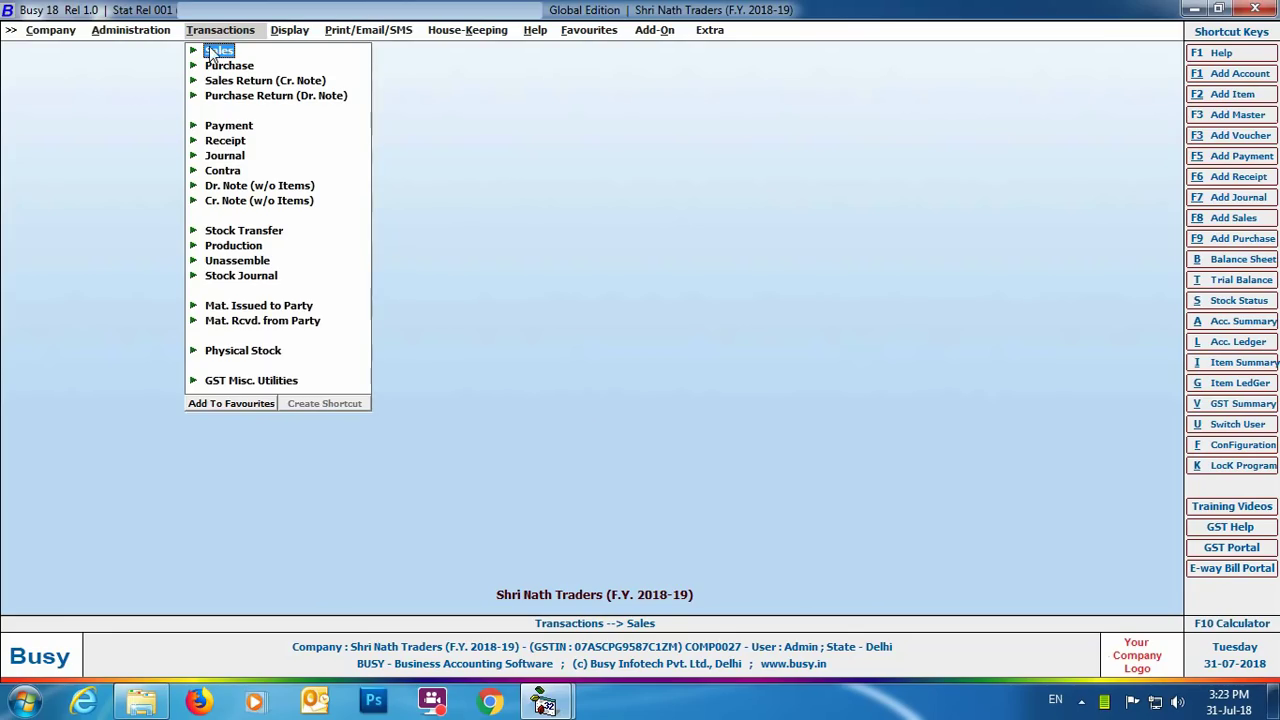
{"action": "left_click", "coordinate": [211, 50]}
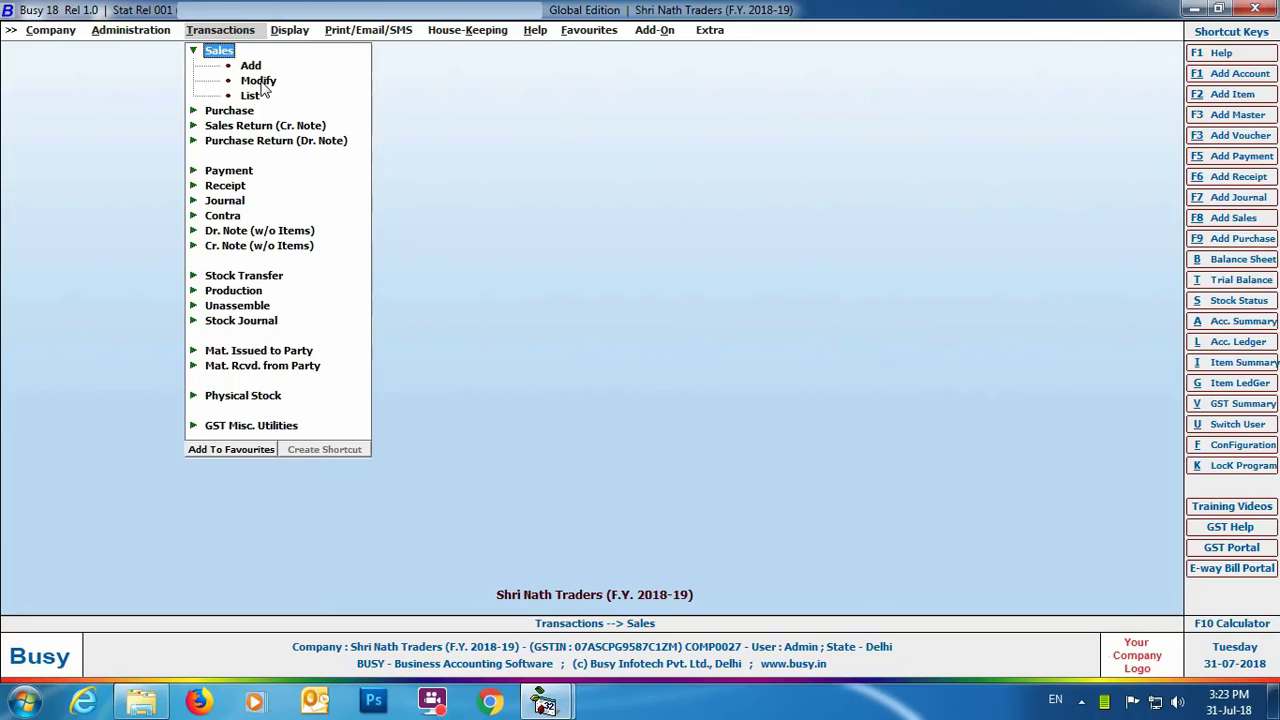
{"action": "left_click", "coordinate": [258, 81]}
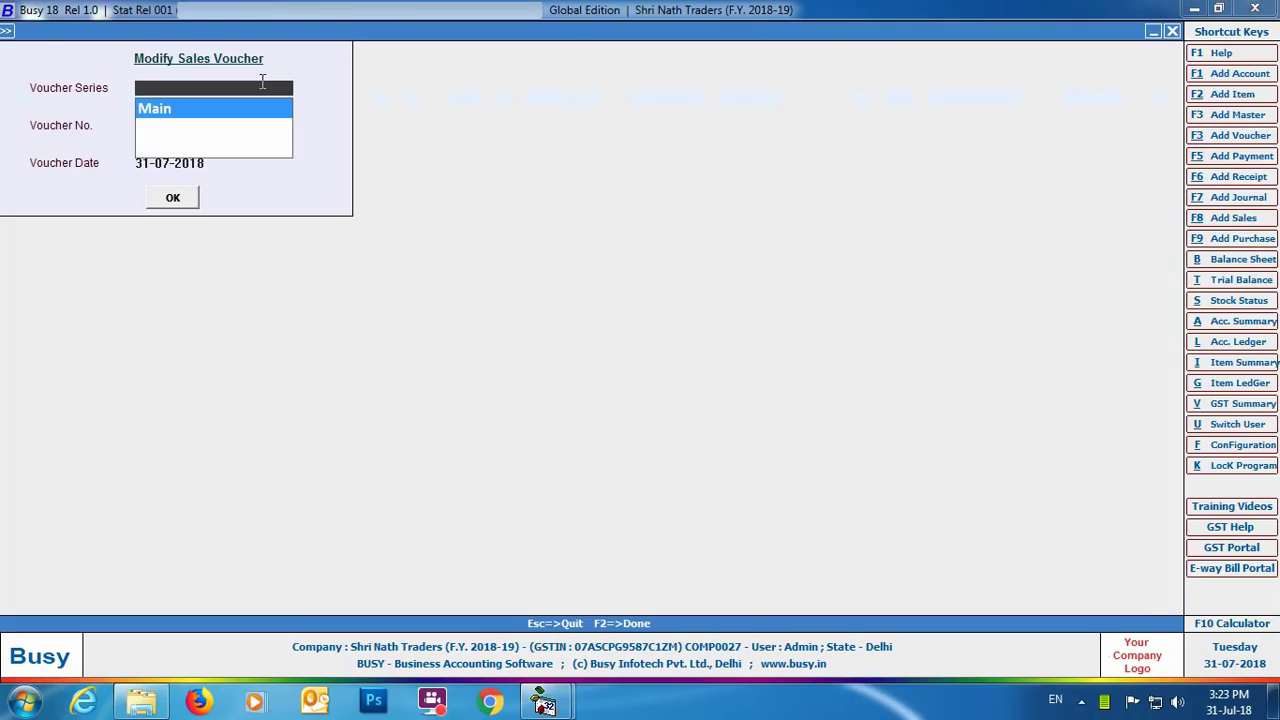
{"action": "left_click", "coordinate": [172, 197]}
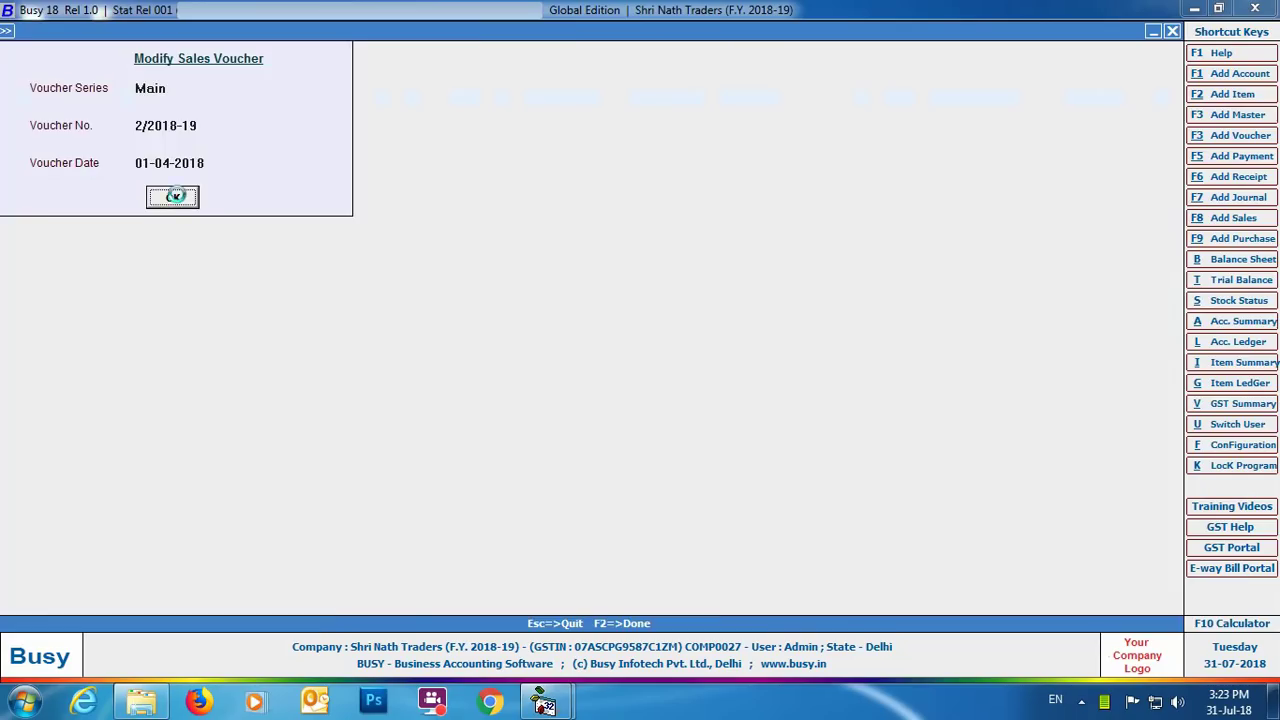
{"action": "left_click", "coordinate": [172, 197]}
Save the voucher with E-Way Bill No. 398765432 in Transport Details and preview the printed invoice.
{"action": "left_click", "coordinate": [757, 604]}
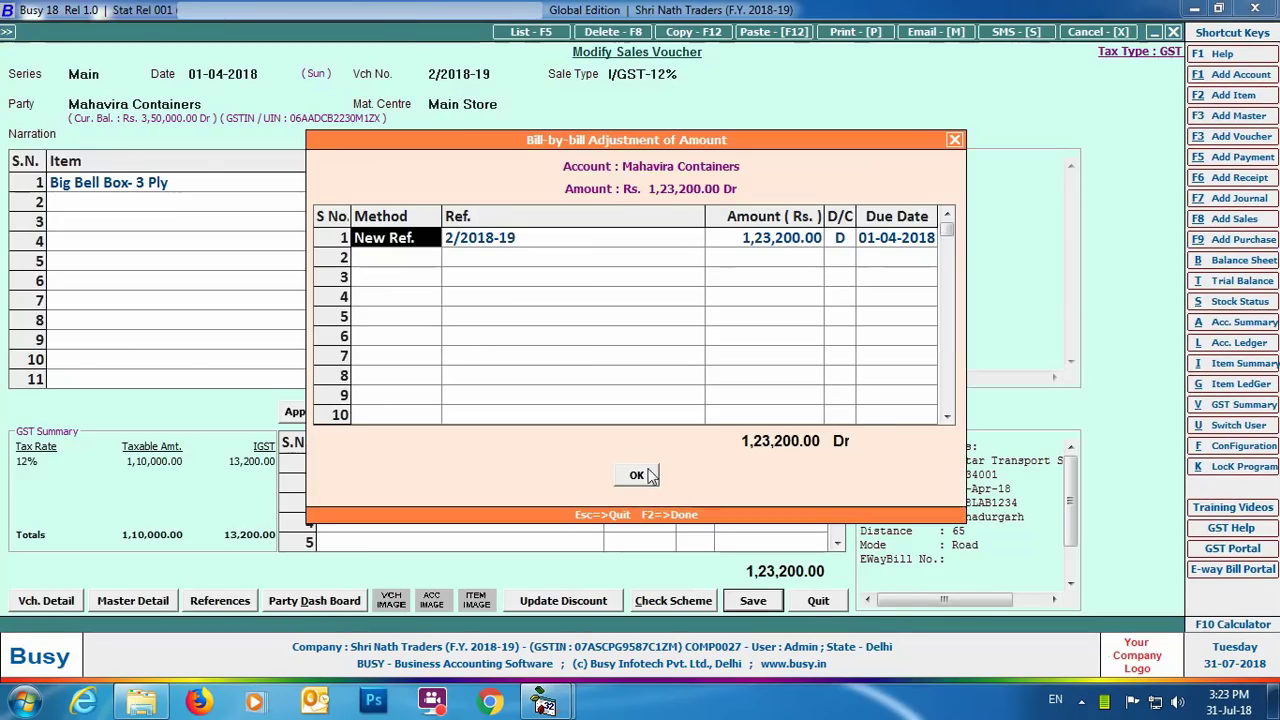
{"action": "left_click", "coordinate": [637, 474]}
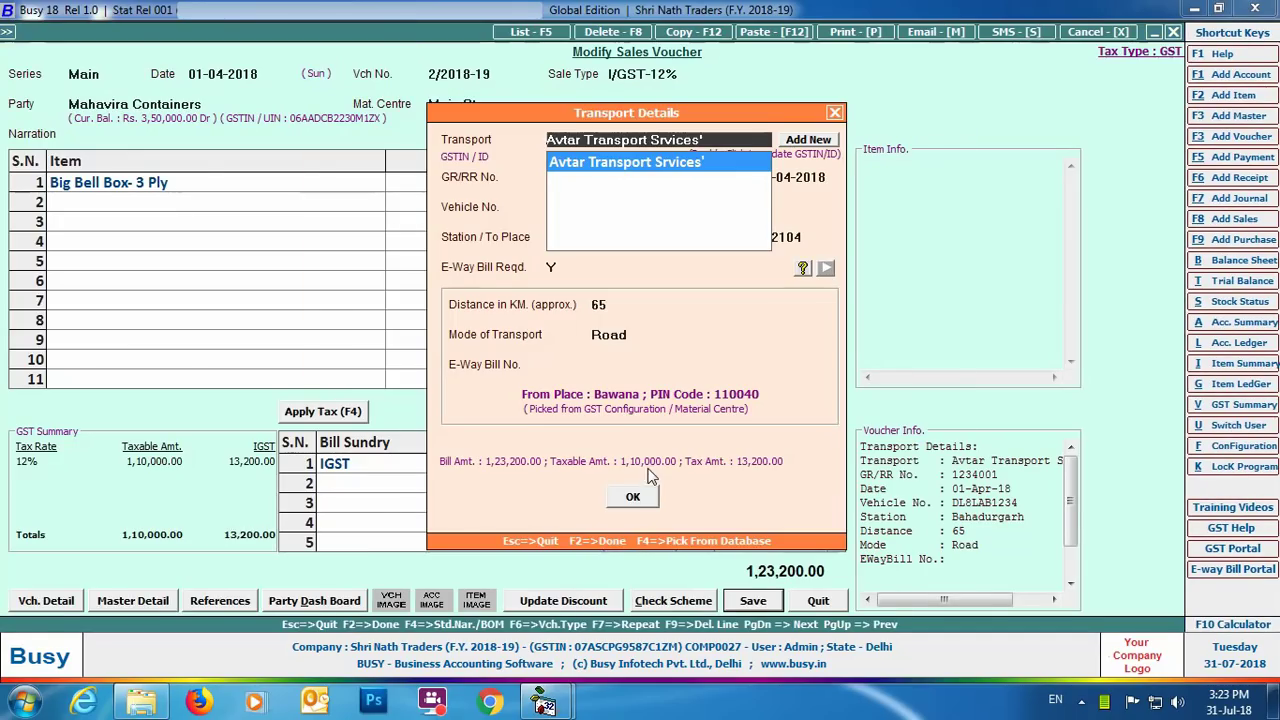
{"action": "key", "text": "Return"}
{"action": "left_click", "coordinate": [596, 364]}
{"action": "type", "text": "398765432"}
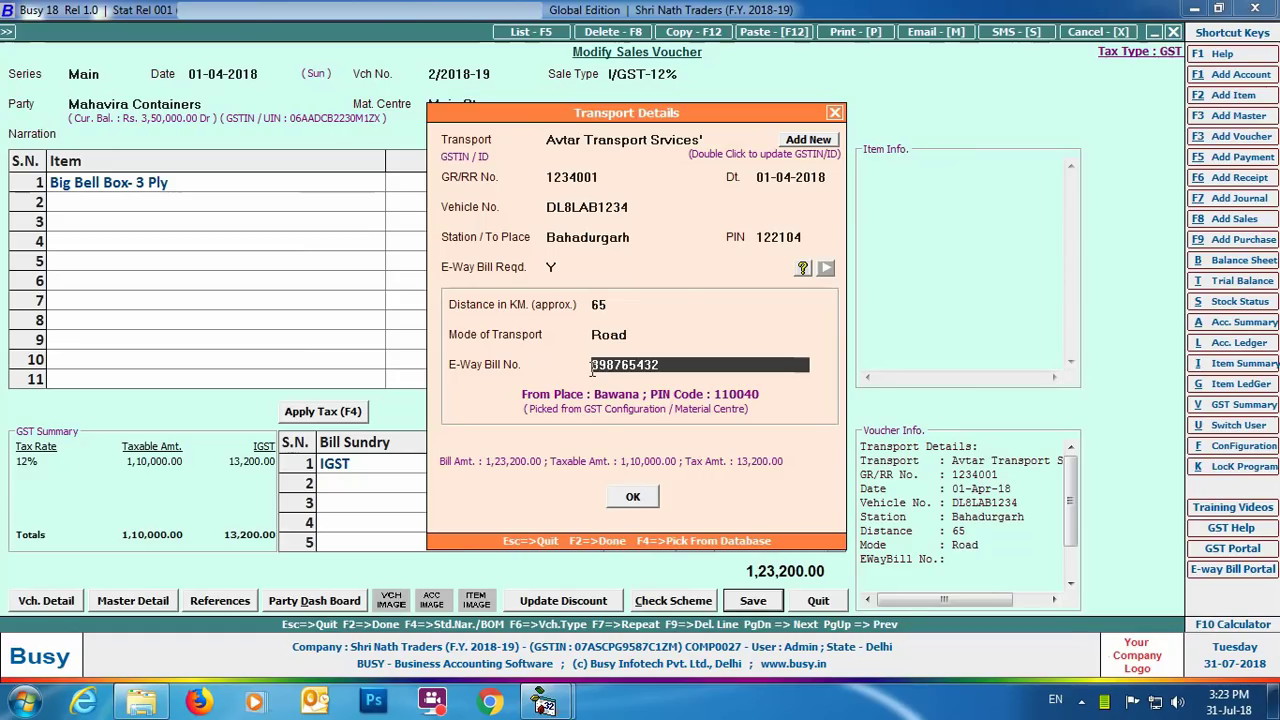
{"action": "key", "text": "Return"}
{"action": "key", "text": "Return"}
{"action": "key", "text": "Return"}
{"action": "key", "text": "alt+v"}
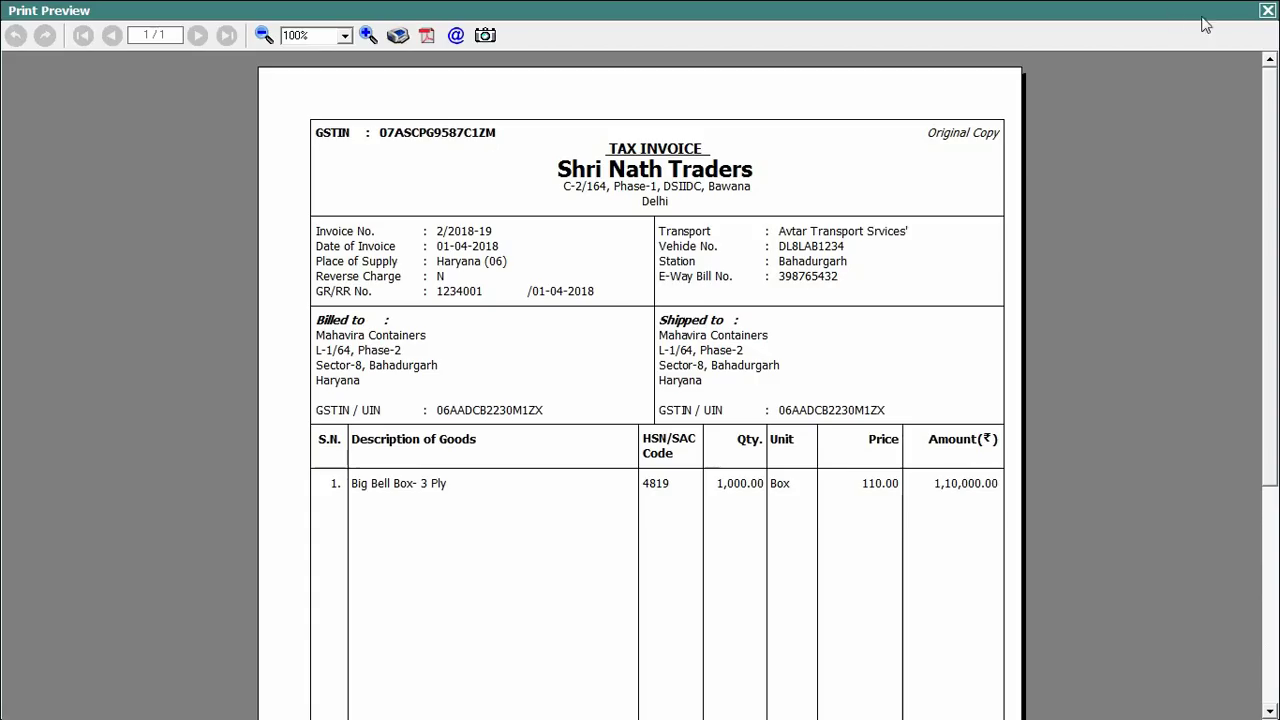
{"action": "left_click", "coordinate": [1266, 12]}
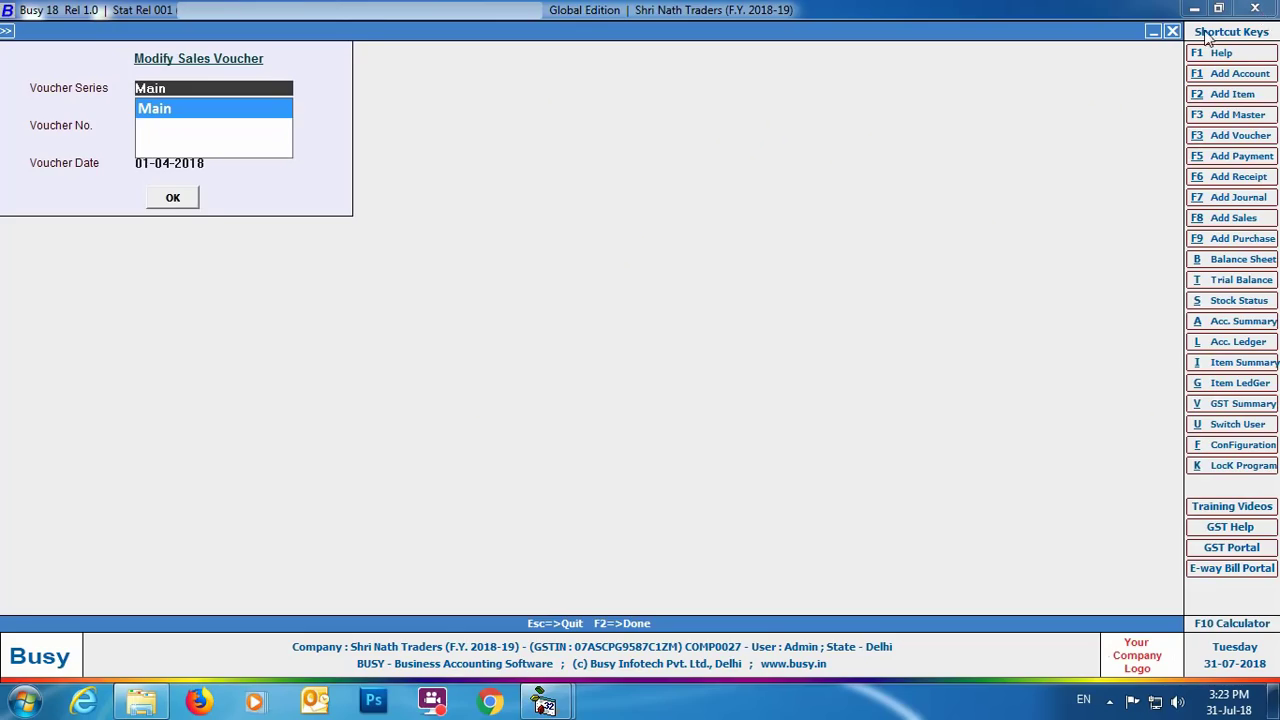
Open Generate E-Way Bill under GST Misc. Utilities > E-Way Bill Management.
{"action": "key", "text": "Escape"}
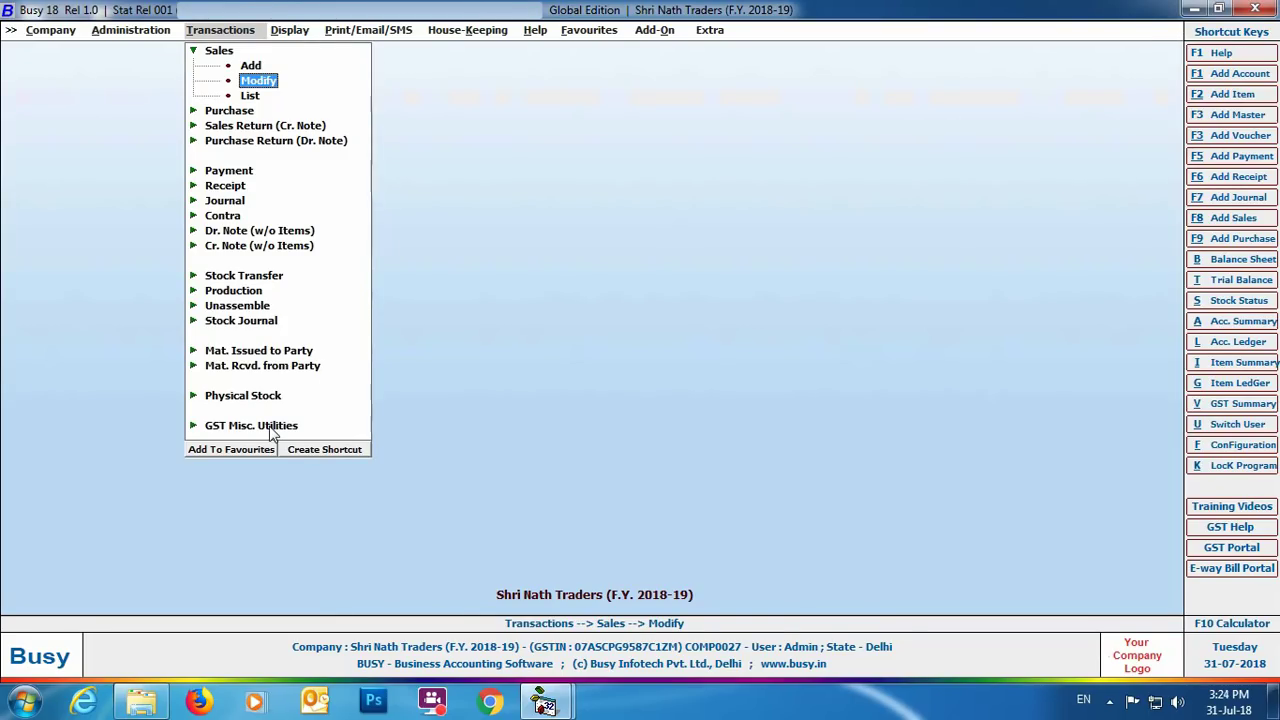
{"action": "left_click", "coordinate": [271, 428]}
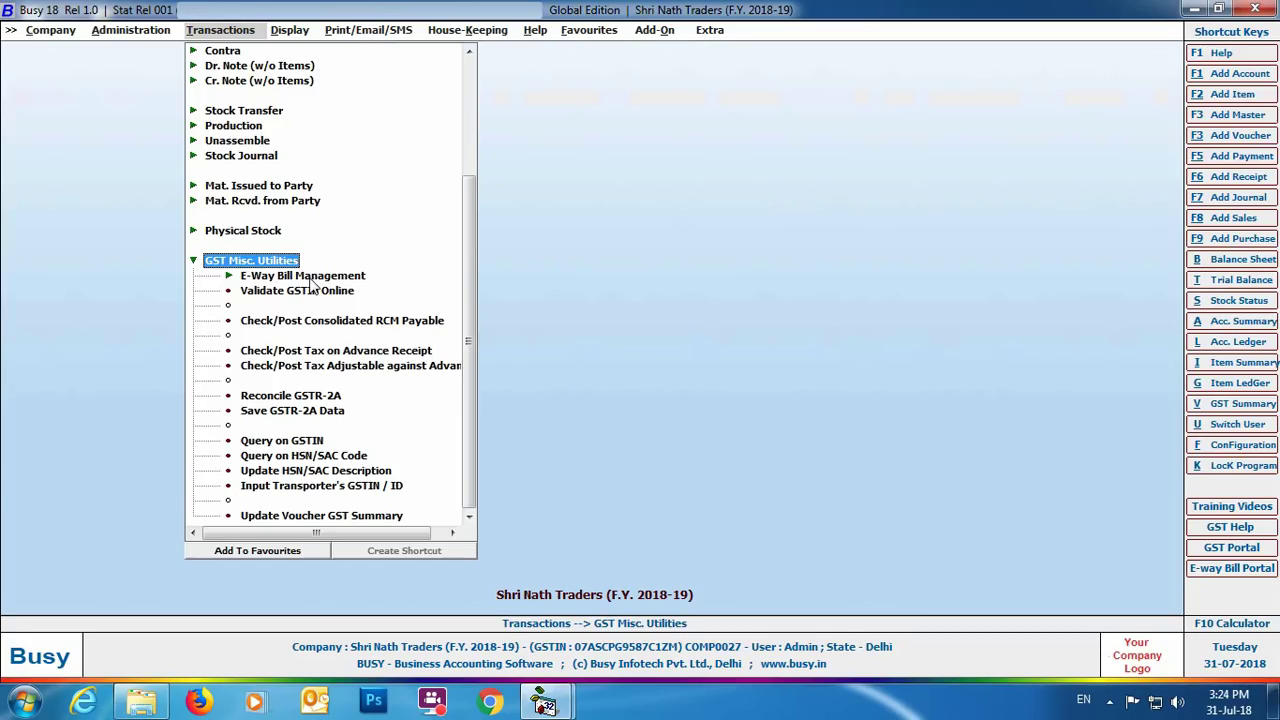
{"action": "left_click", "coordinate": [313, 282]}
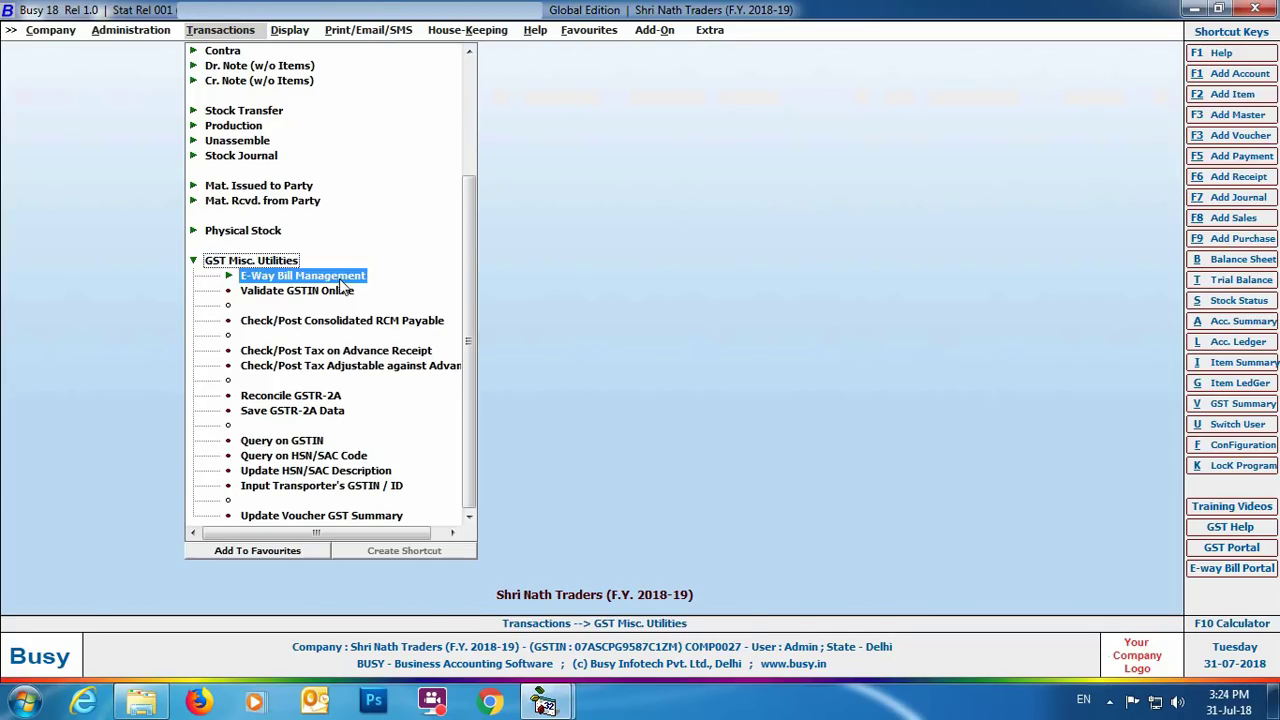
{"action": "left_click", "coordinate": [362, 291]}
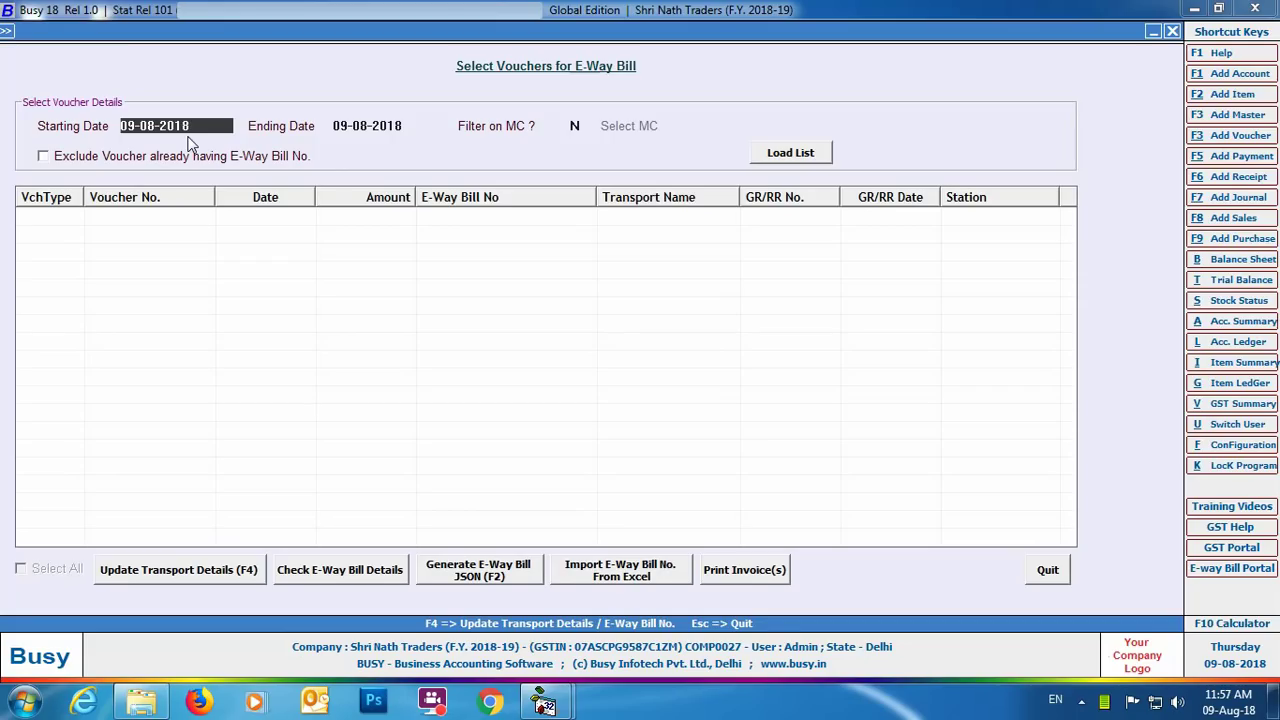
Set starting and ending dates to 01-04-2018 and load the voucher list.
{"action": "type", "text": "01-04"}
{"action": "key", "text": "Return"}
{"action": "type", "text": "01-04"}
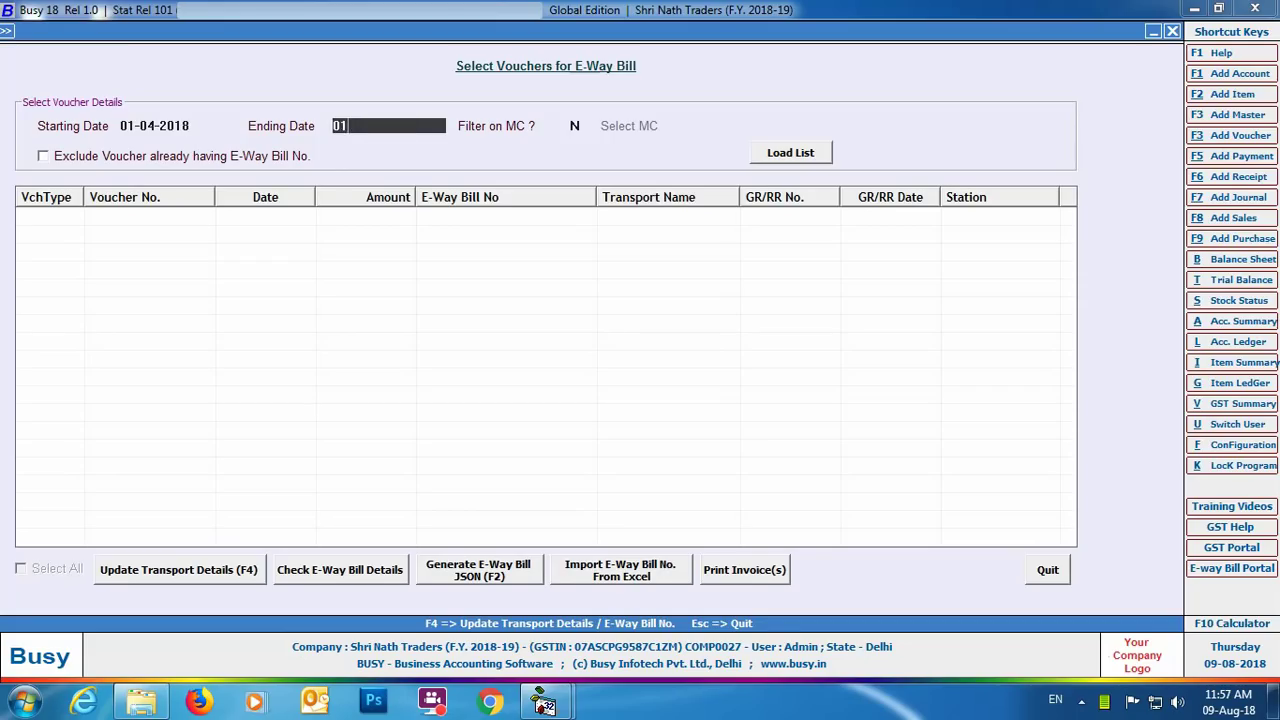
{"action": "key", "text": "Return"}
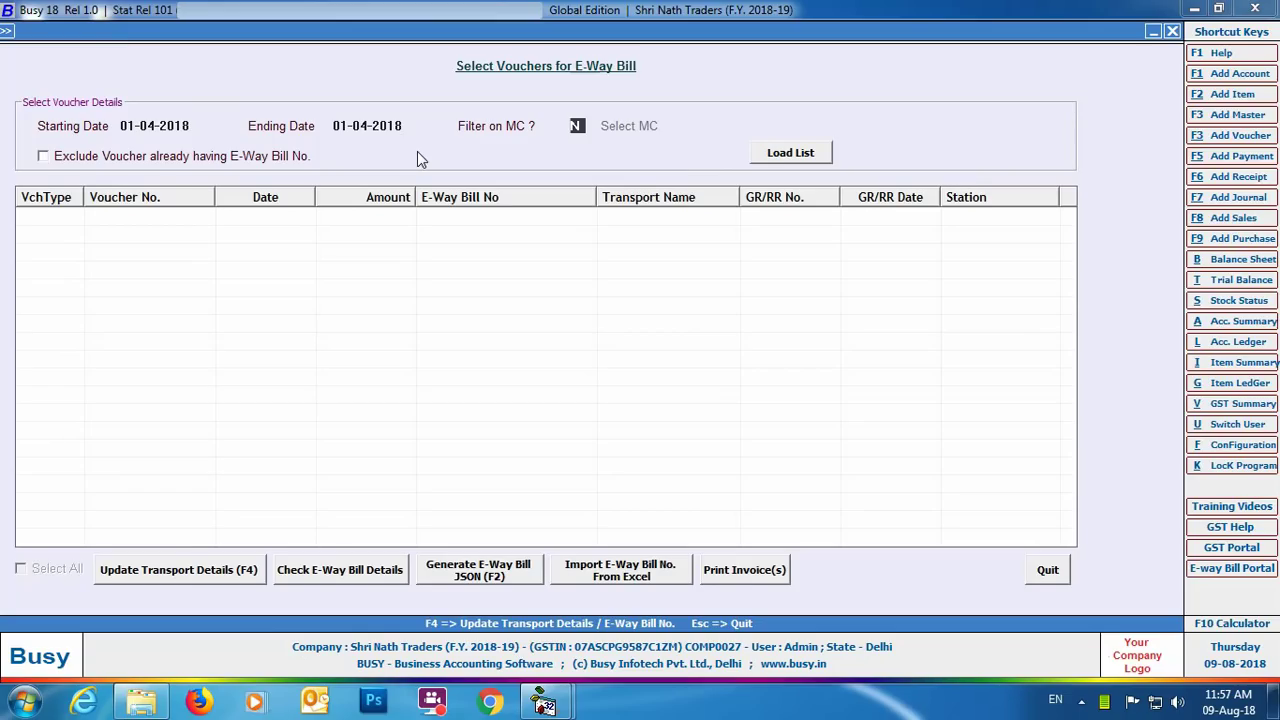
{"action": "left_click", "coordinate": [773, 155]}
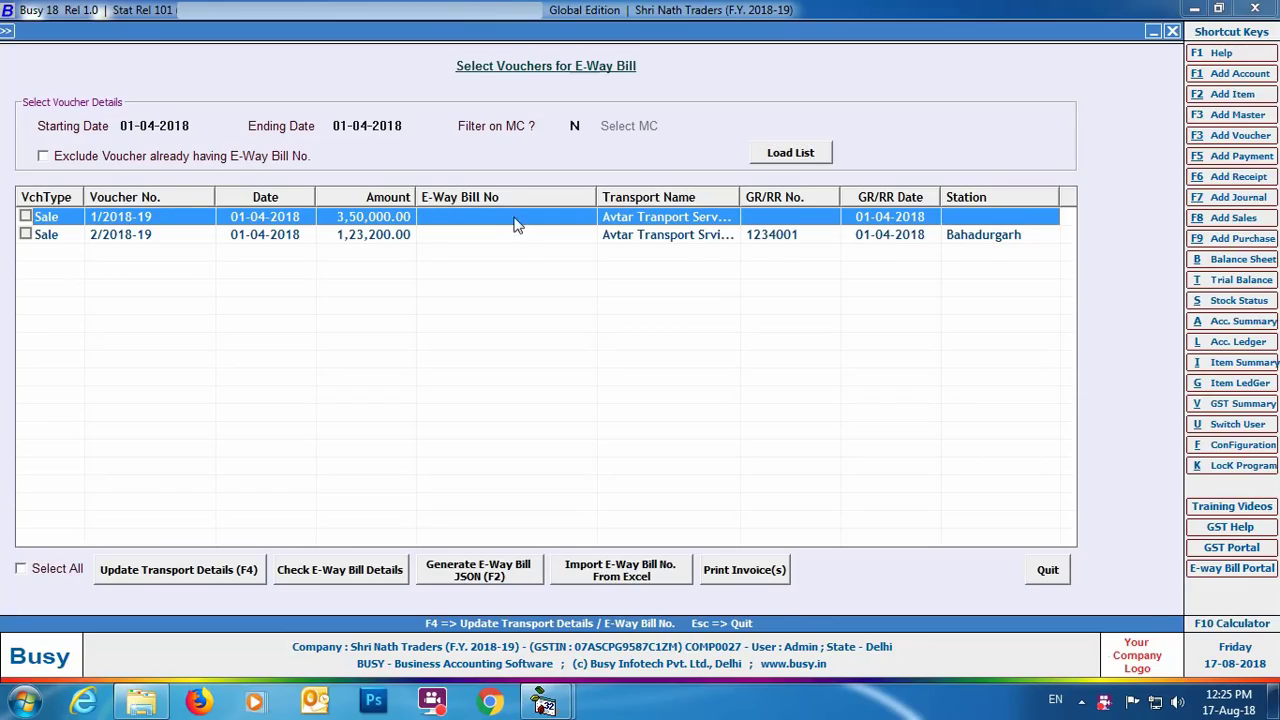
{"action": "left_click", "coordinate": [211, 576]}
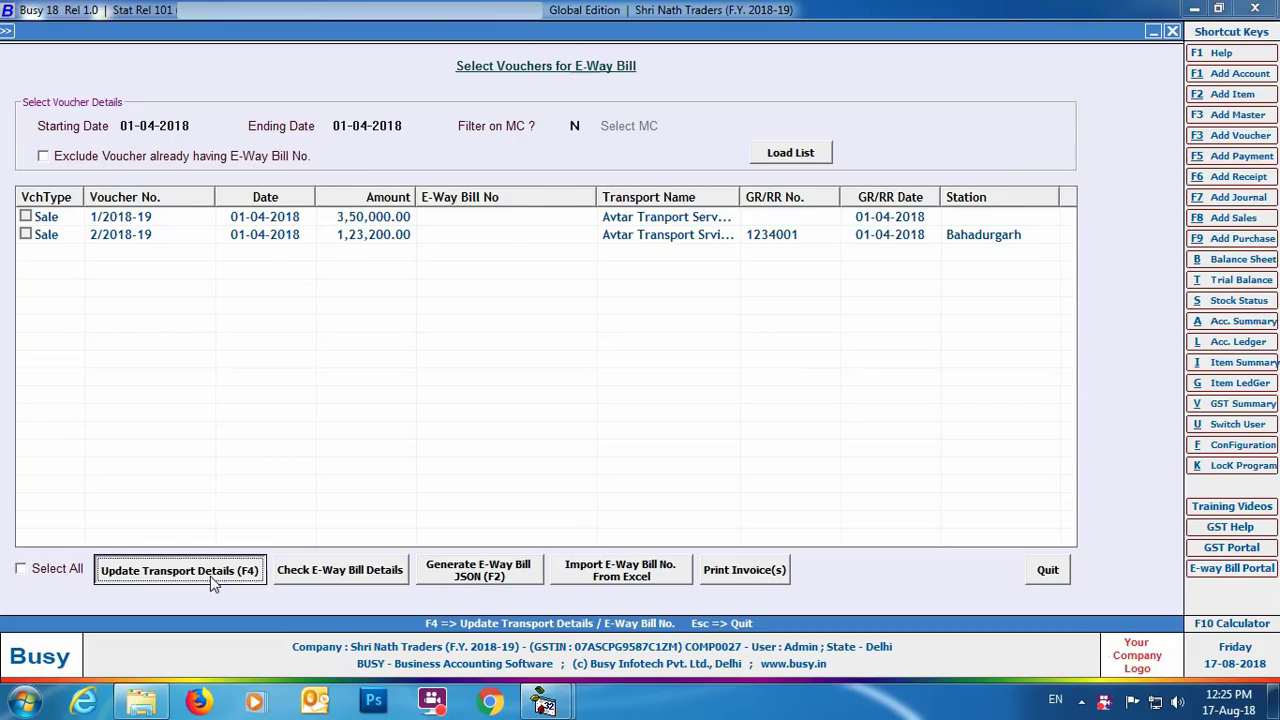
{"action": "key", "text": "Return"}
{"action": "type", "text": "1234001"}
{"action": "key", "text": "Return"}
{"action": "key", "text": "Return"}
{"action": "type", "text": "DL8LAB1223"}
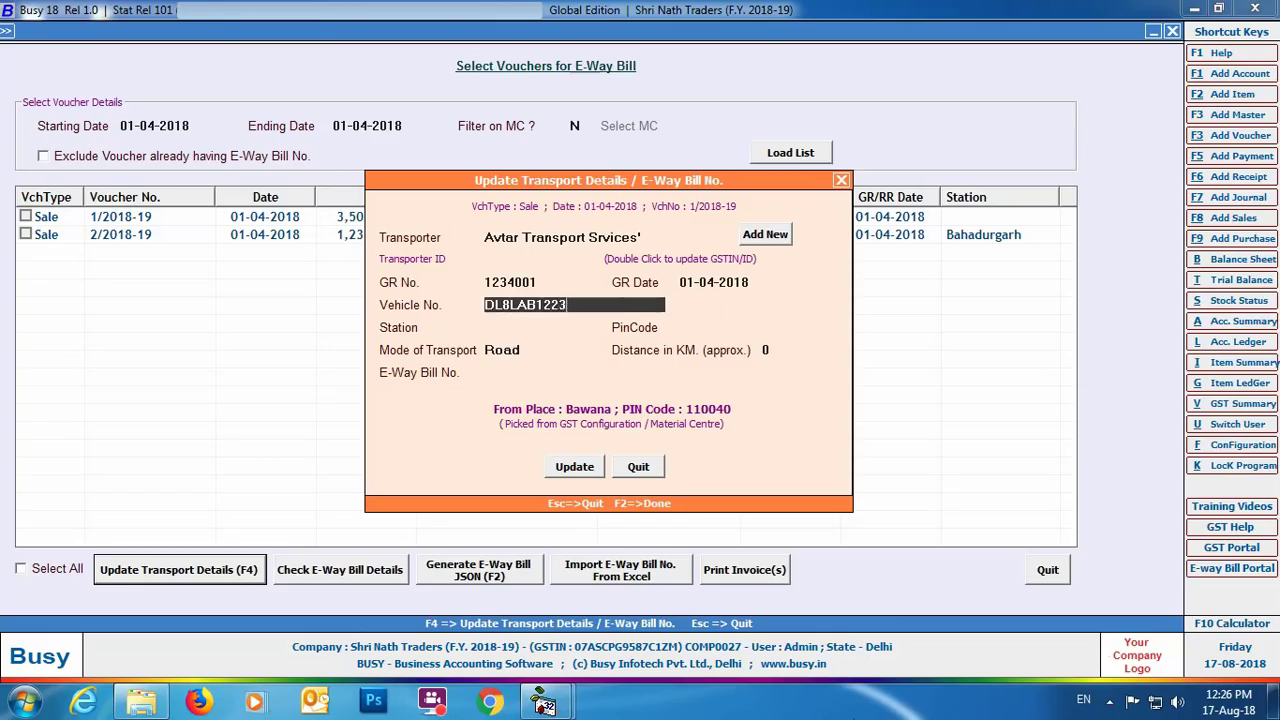
{"action": "key", "text": "Return"}
{"action": "type", "text": "Bahadurgarh"}
{"action": "key", "text": "Return"}
{"action": "type", "text": "122104"}
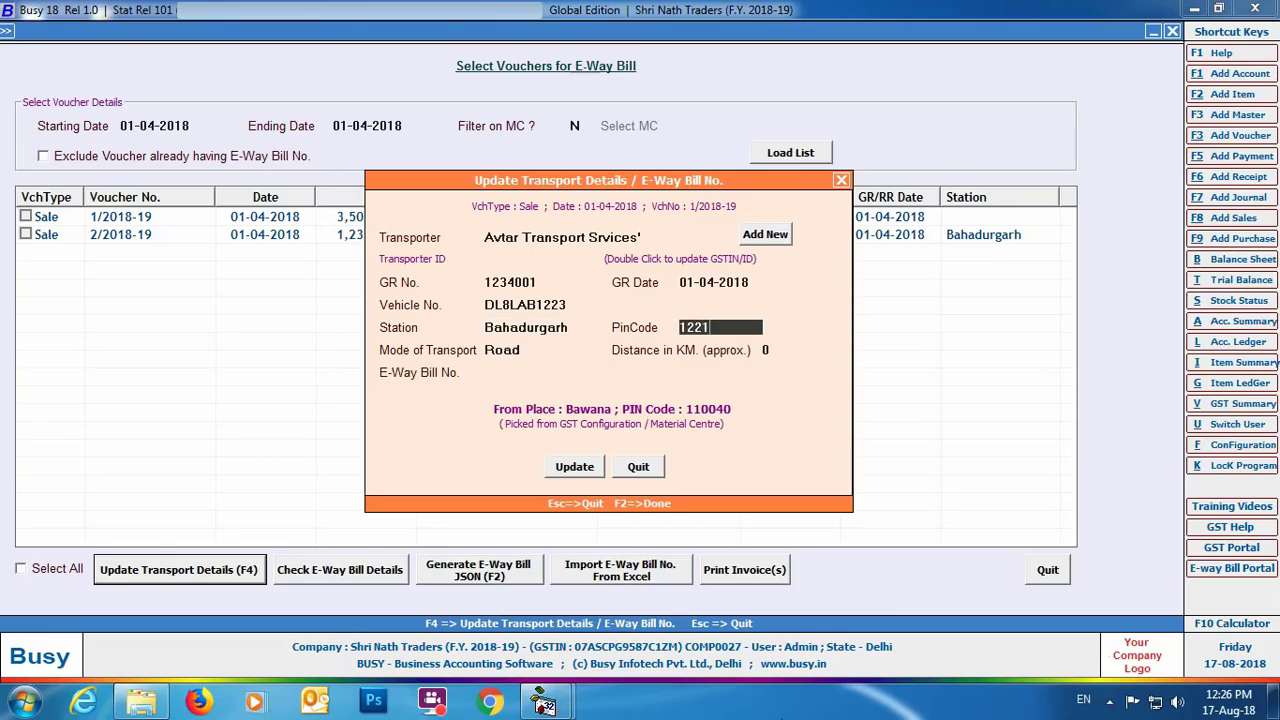
{"action": "key", "text": "Return"}
{"action": "type", "text": "65"}
{"action": "key", "text": "Return"}
{"action": "left_click", "coordinate": [572, 468]}
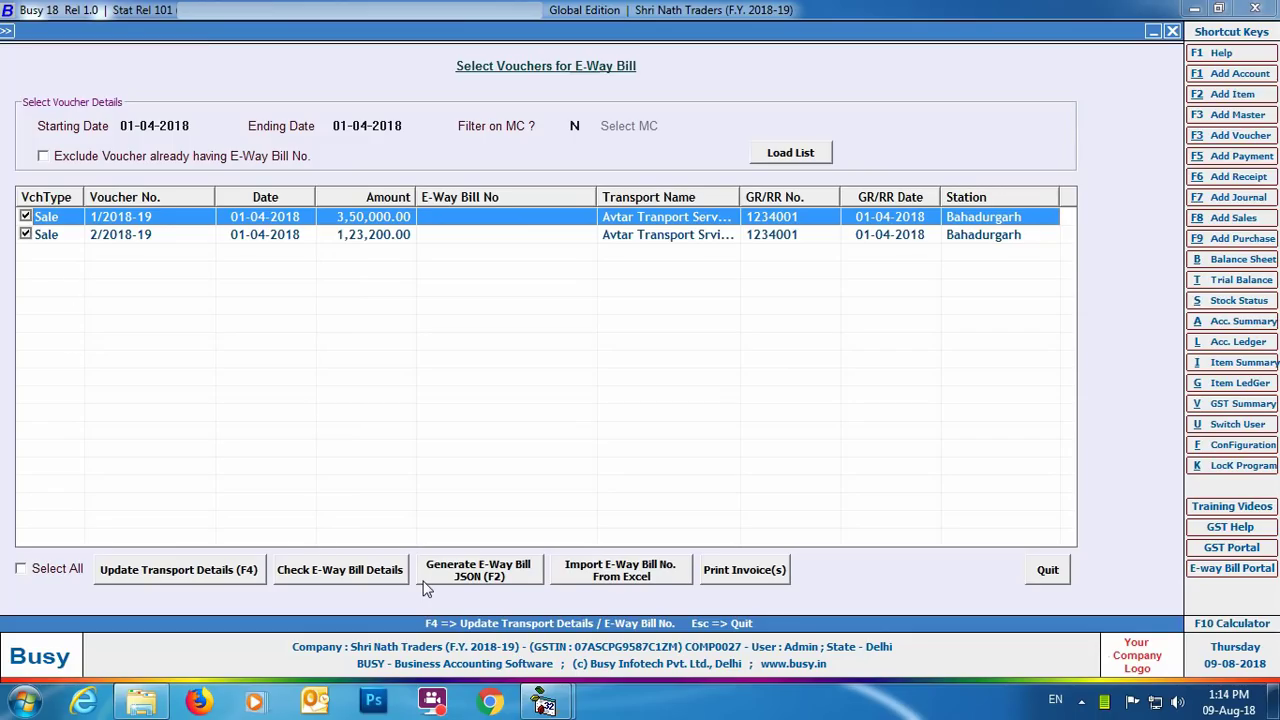
{"action": "left_click", "coordinate": [340, 570]}
{"action": "key", "text": "Return"}
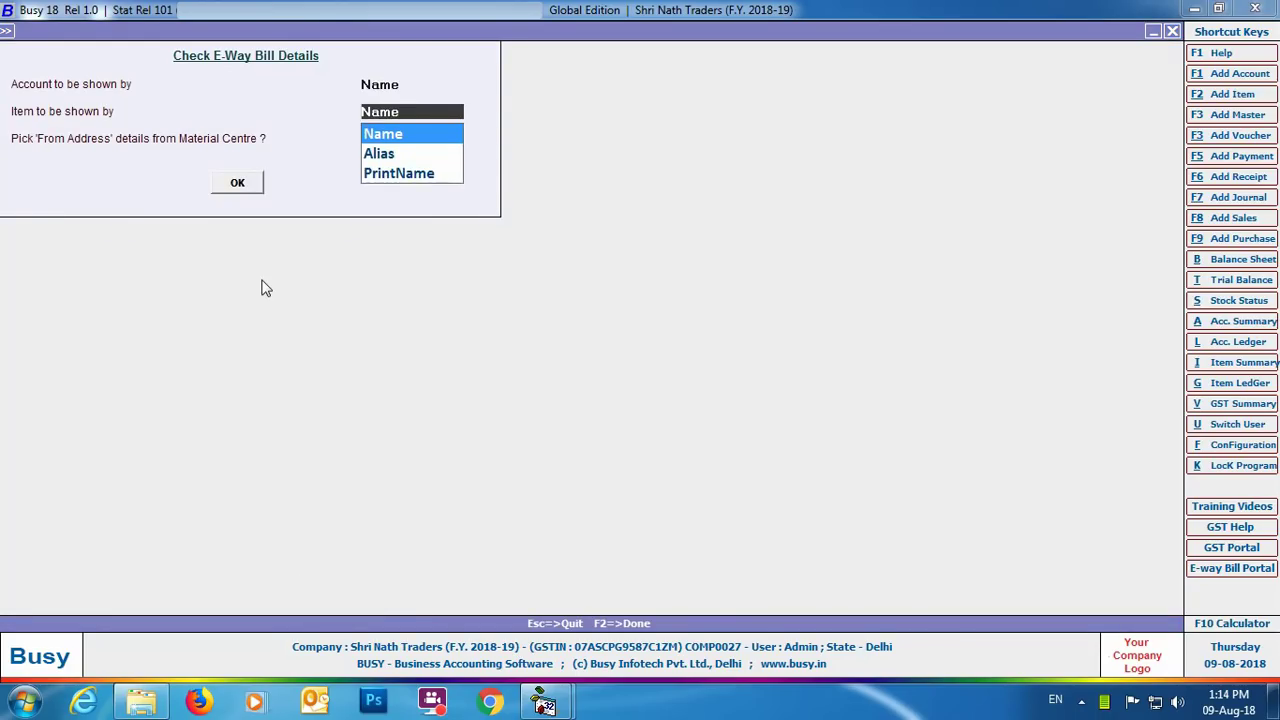
{"action": "key", "text": "Return"}
{"action": "left_click", "coordinate": [238, 182]}
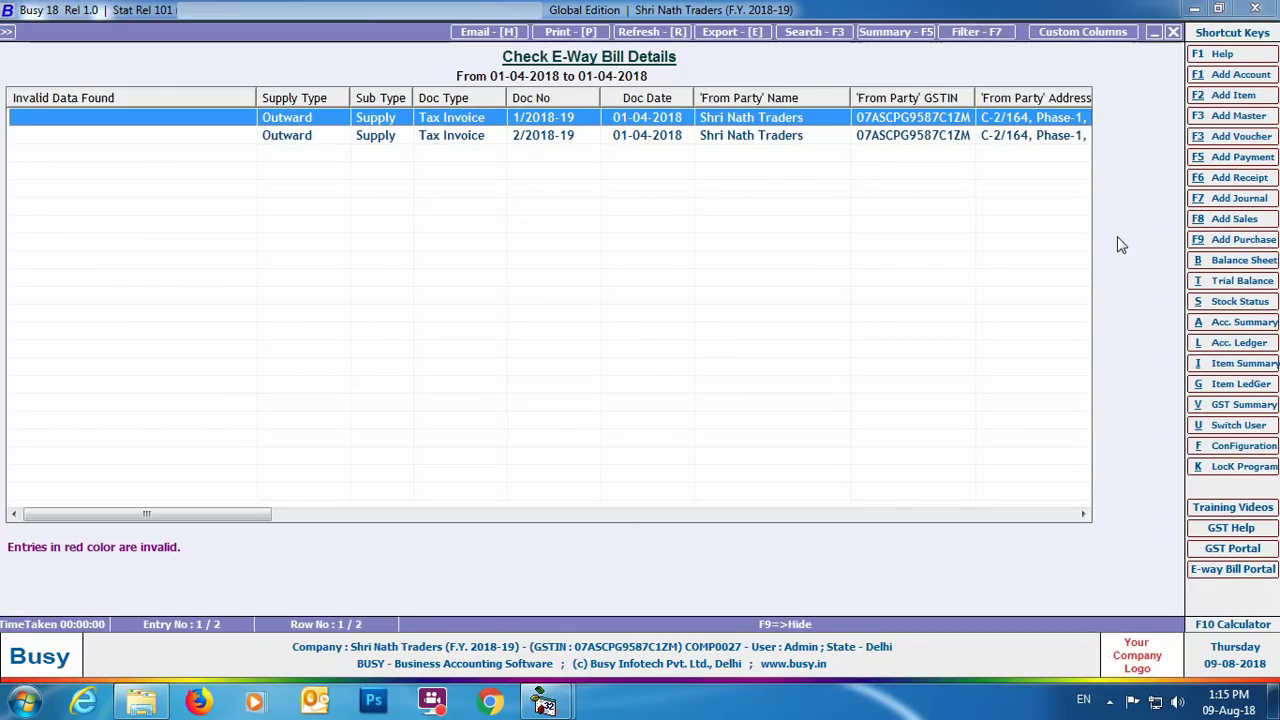
{"action": "left_click", "coordinate": [1173, 32]}
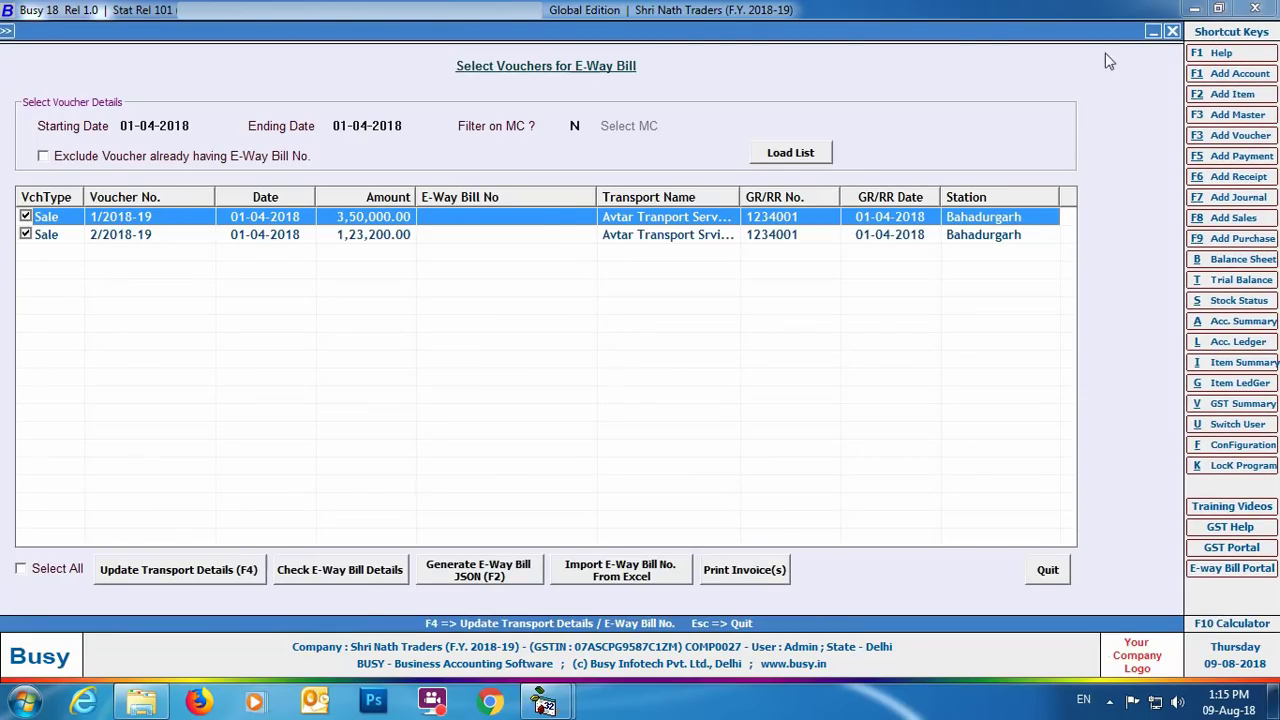
Generate the E-Way Bill JSON to the Desktop with Name/Name/N options, then show the desktop.
{"action": "left_click", "coordinate": [447, 580]}
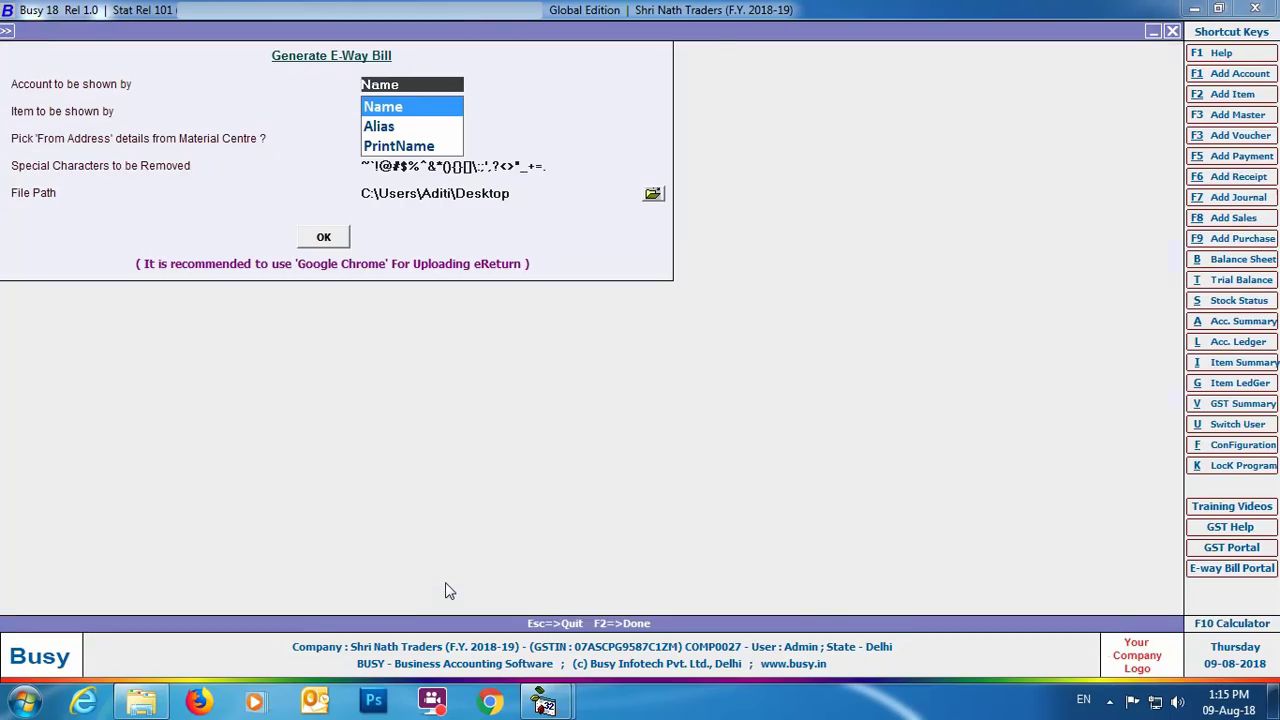
{"action": "key", "text": "Return"}
{"action": "key", "text": "Return"}
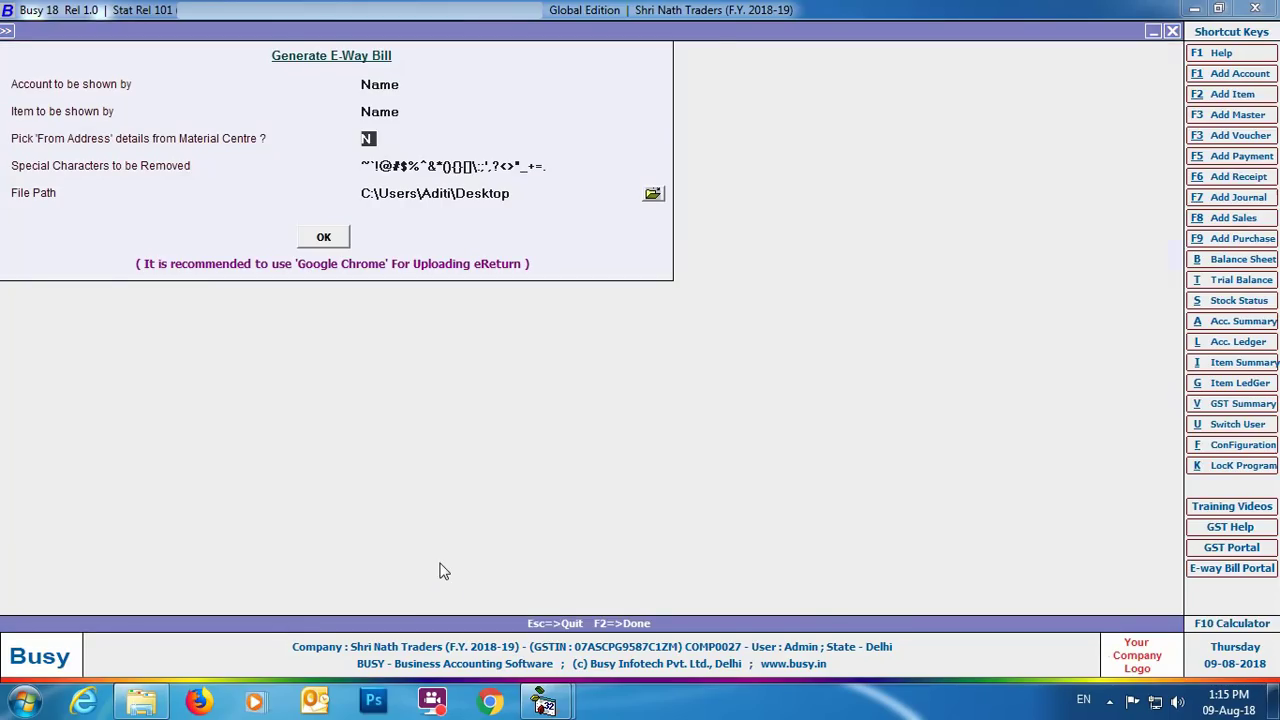
{"action": "key", "text": "Return"}
{"action": "key", "text": "Return"}
{"action": "left_click", "coordinate": [334, 246]}
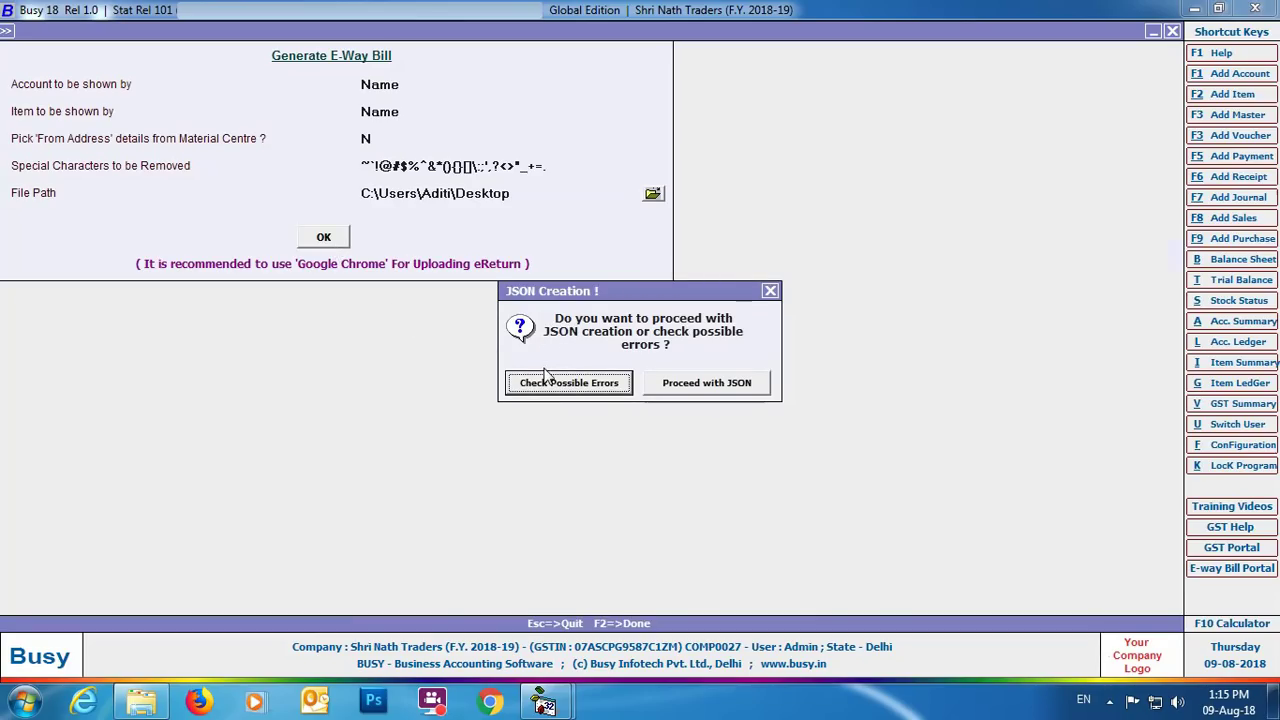
{"action": "left_click", "coordinate": [675, 382]}
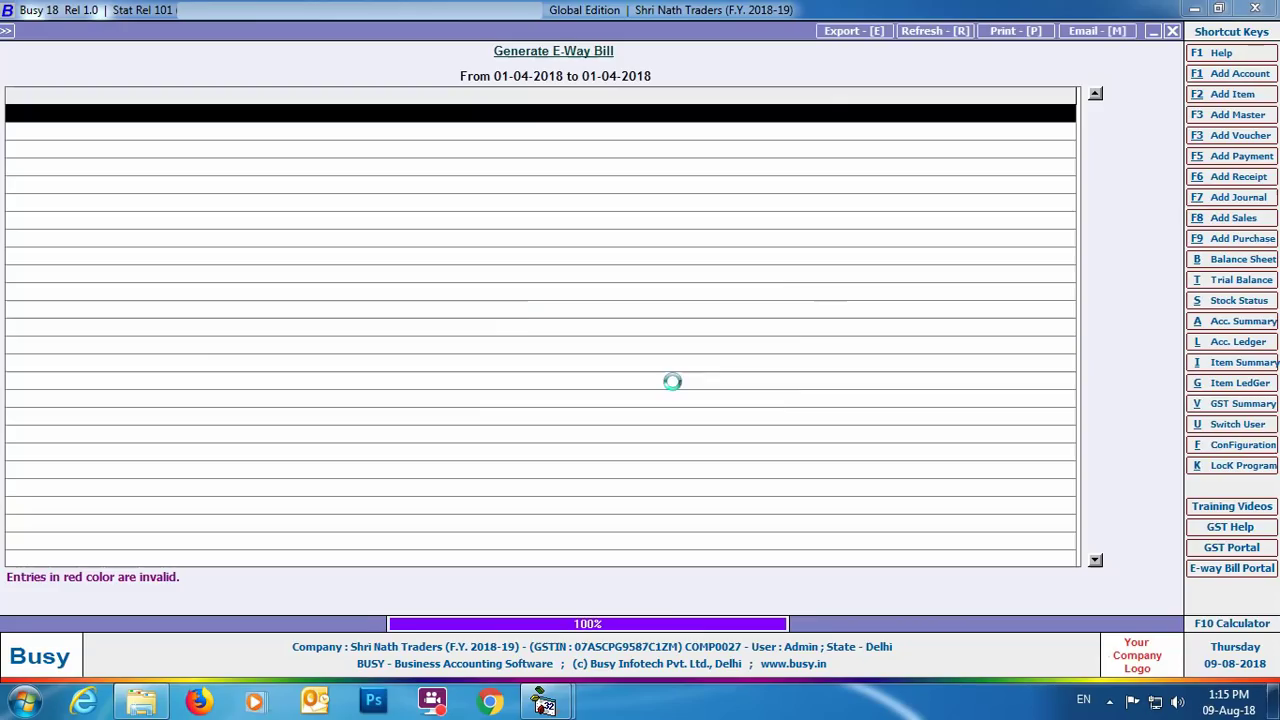
{"action": "left_click", "coordinate": [750, 388]}
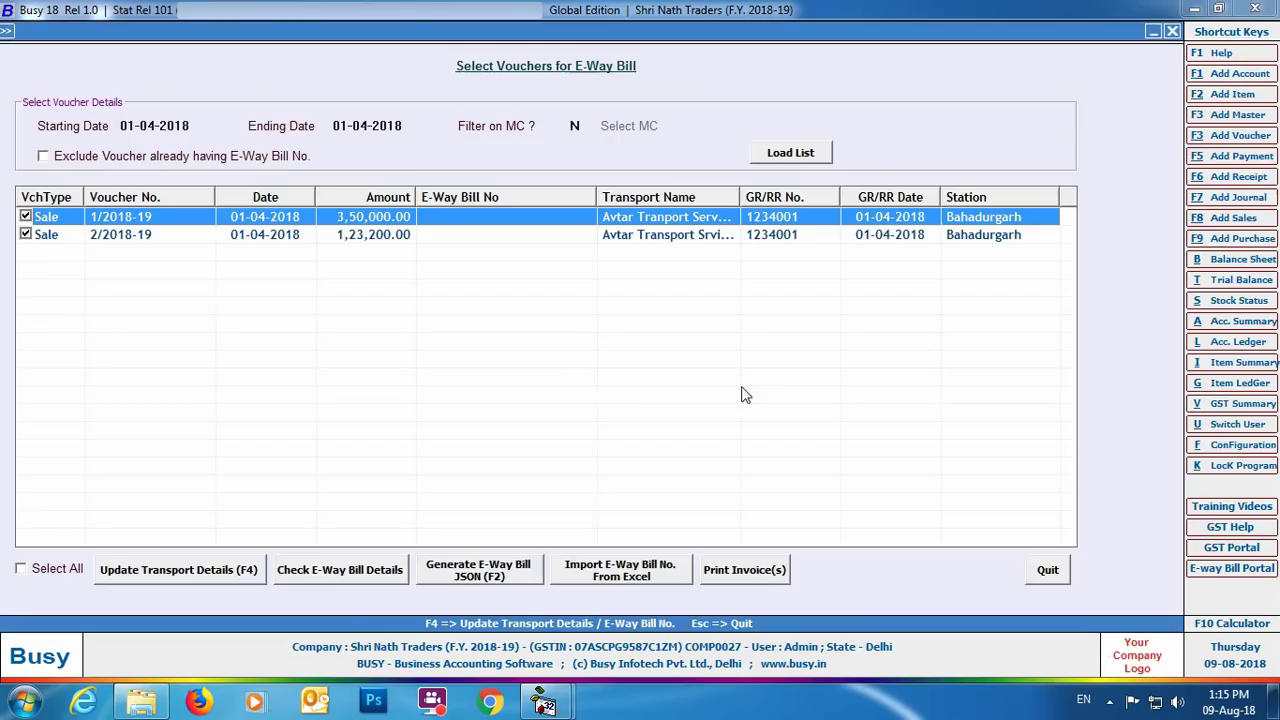
{"action": "key", "text": "super+d"}
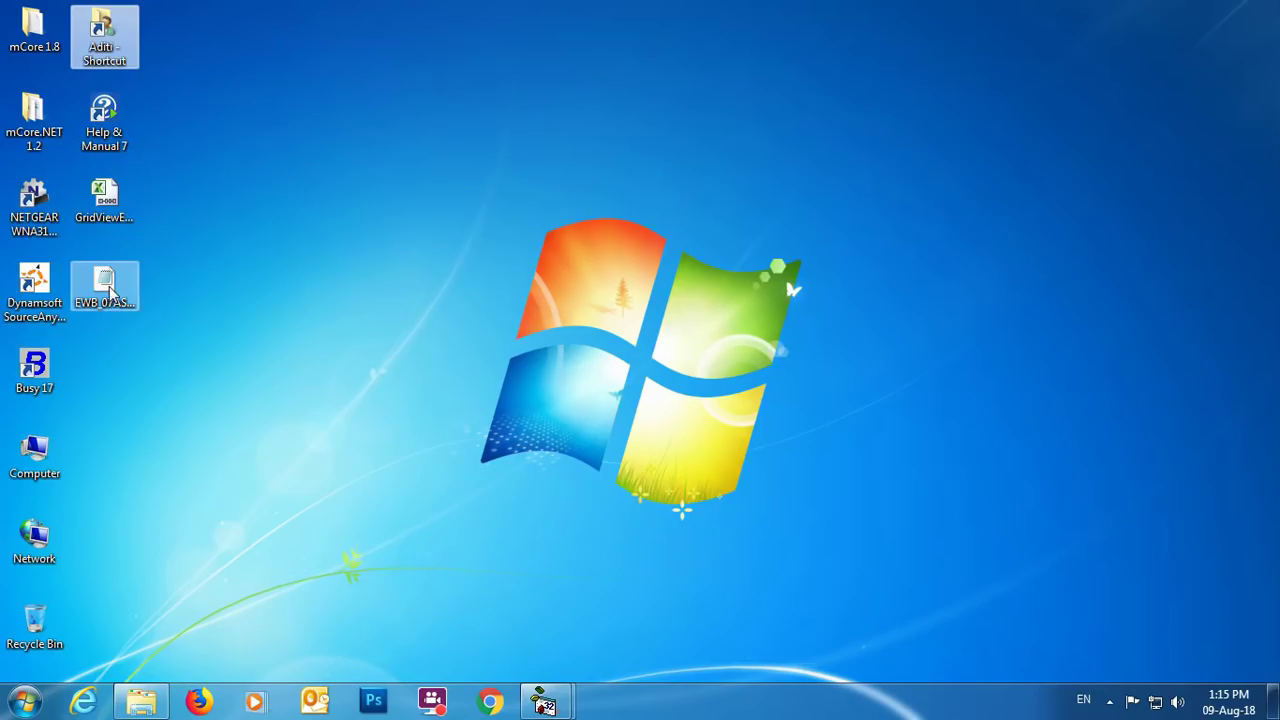
Check the new EWB JSON file's details, then switch back to the Busy 18 window.
{"action": "mouse_move", "coordinate": [110, 290]}
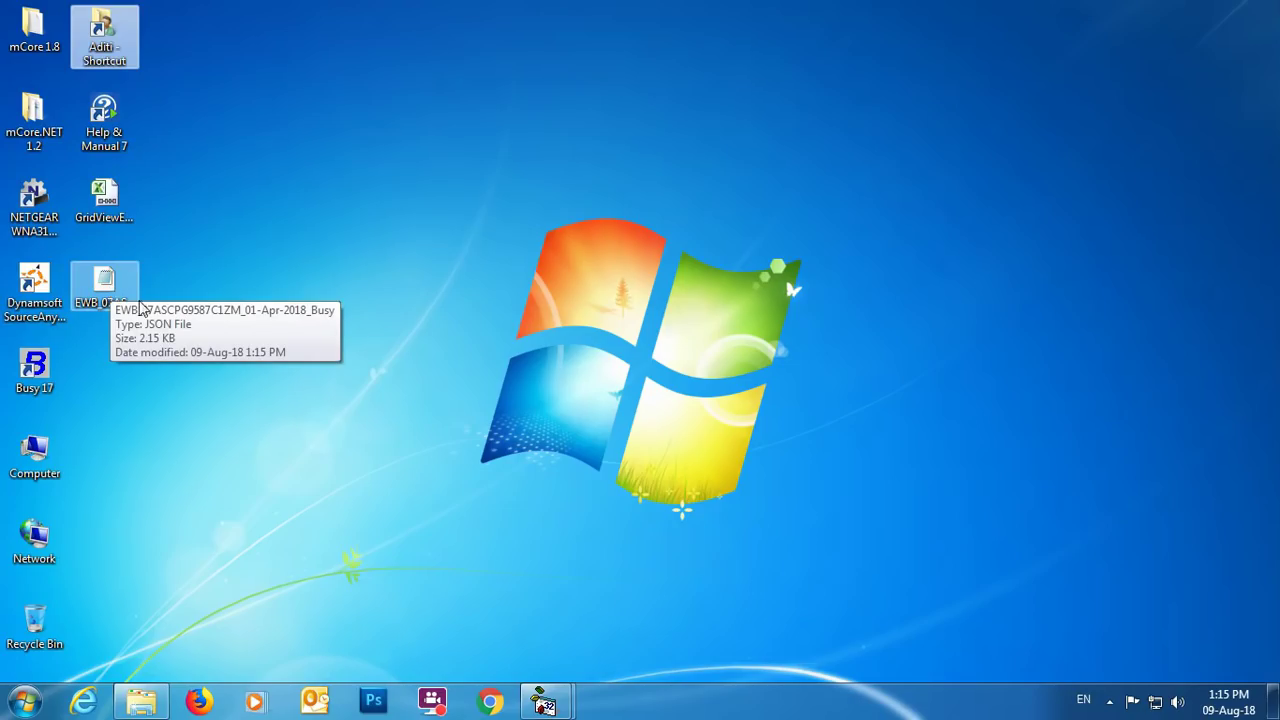
{"action": "mouse_move", "coordinate": [545, 700]}
{"action": "left_click", "coordinate": [614, 618]}
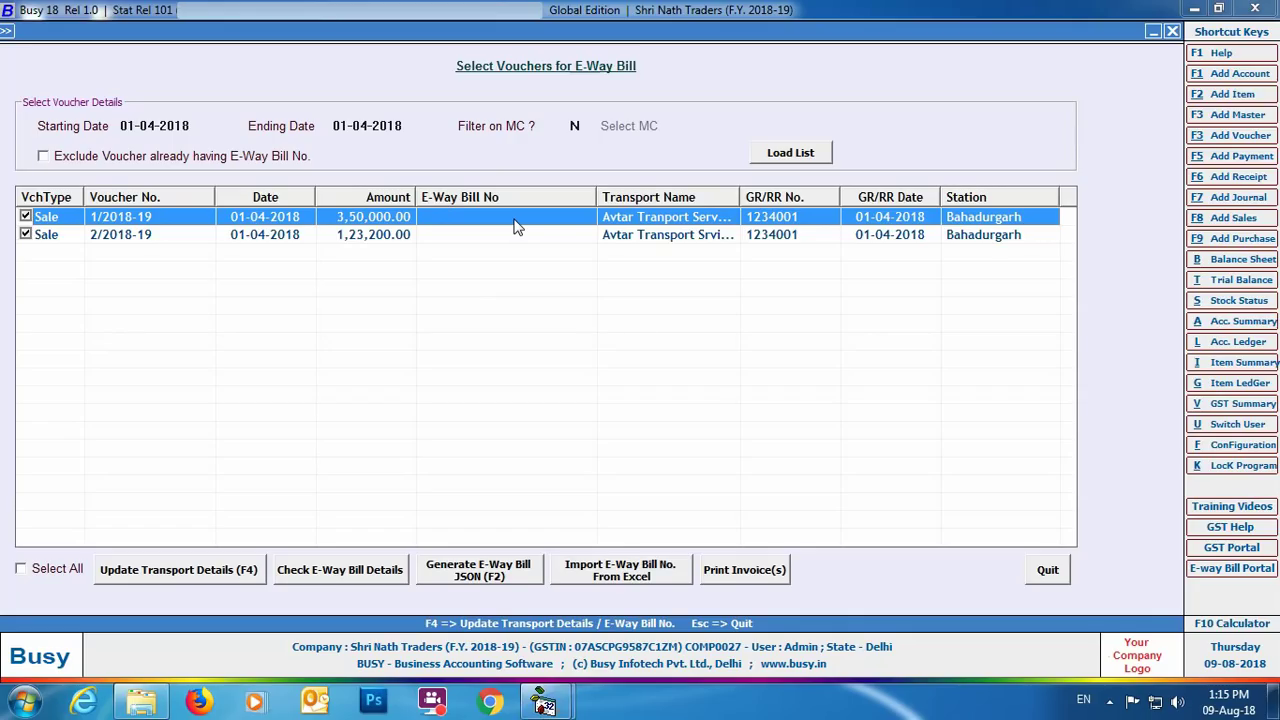
{"action": "double_click", "coordinate": [513, 226]}
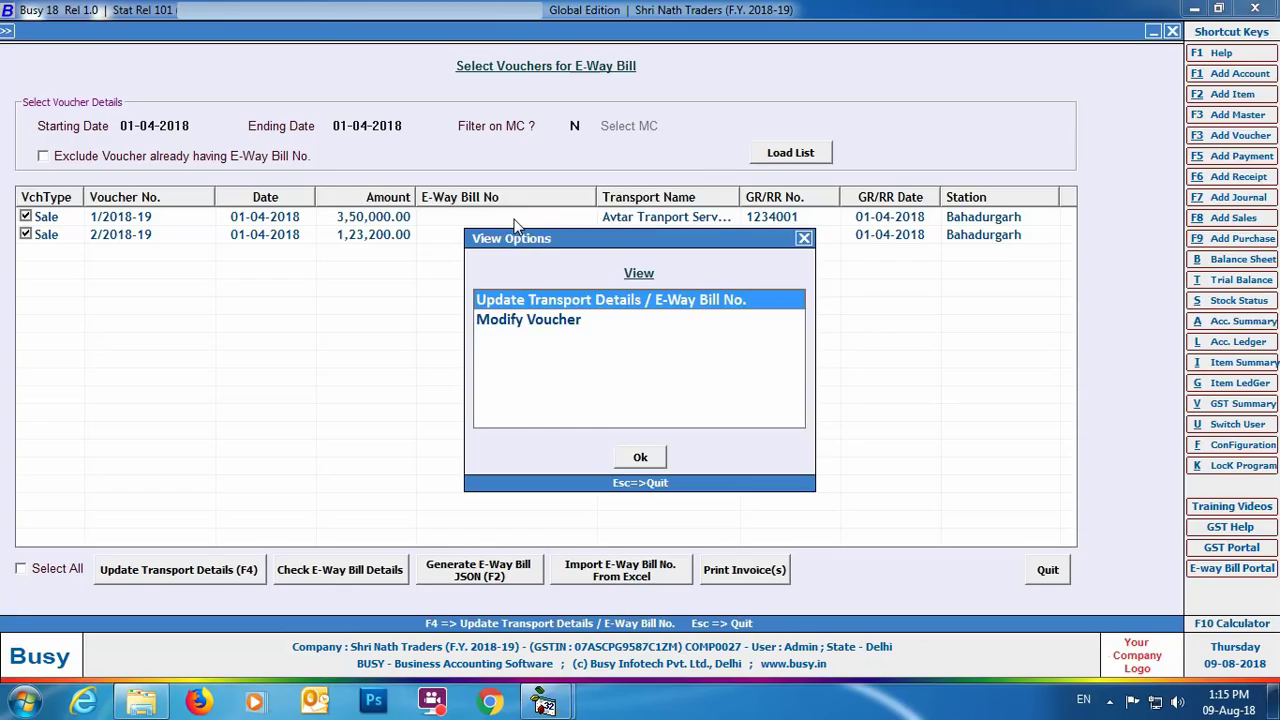
{"action": "key", "text": "Return"}
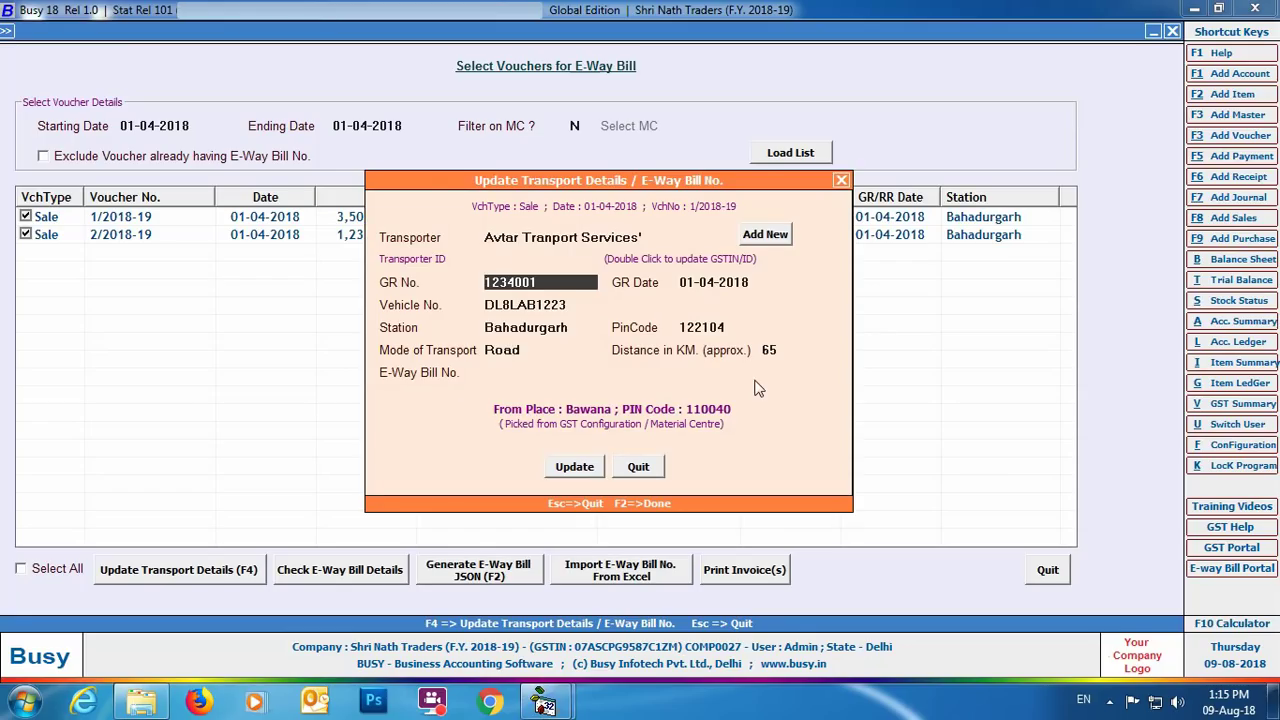
{"action": "left_click", "coordinate": [638, 467]}
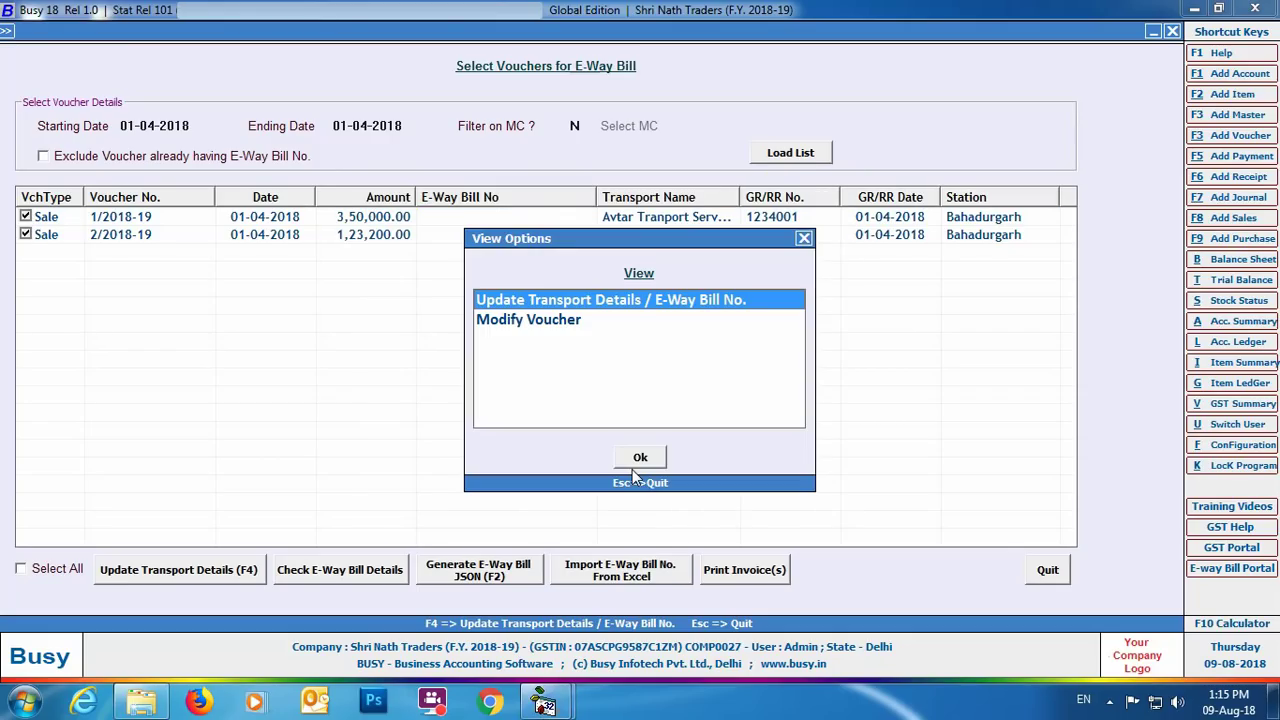
{"action": "left_click", "coordinate": [803, 238]}
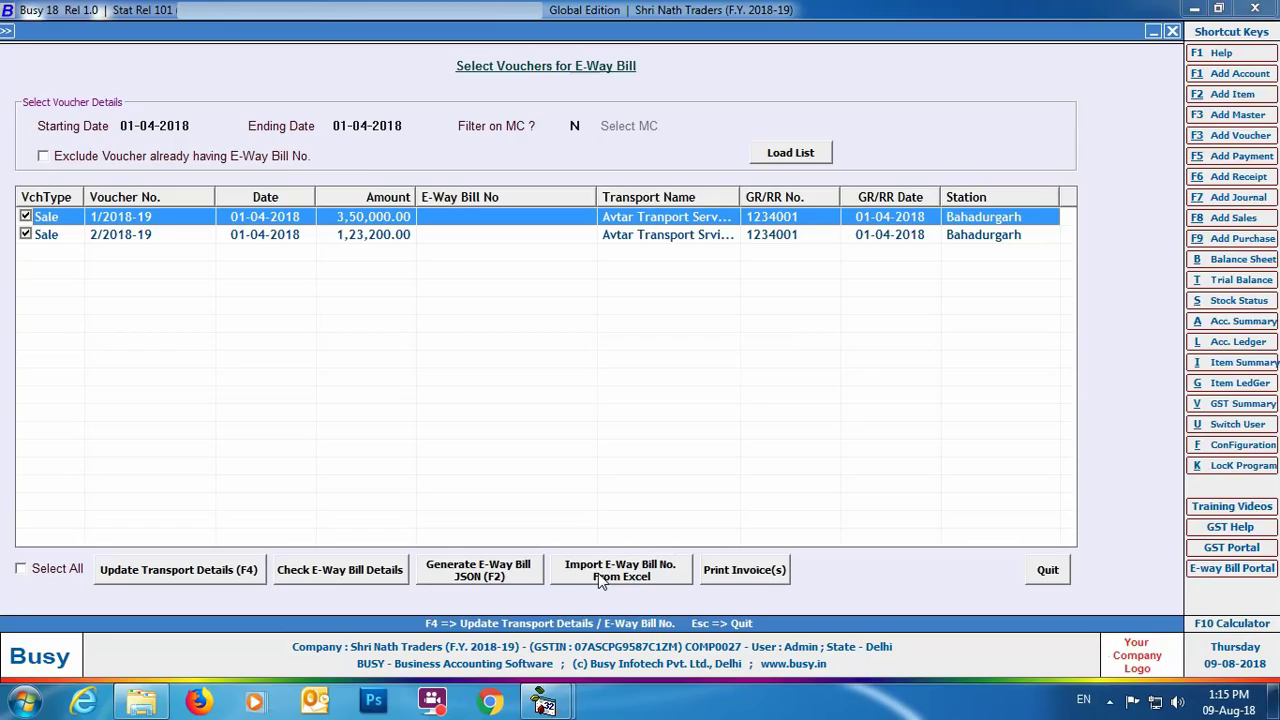
{"action": "left_click", "coordinate": [601, 582]}
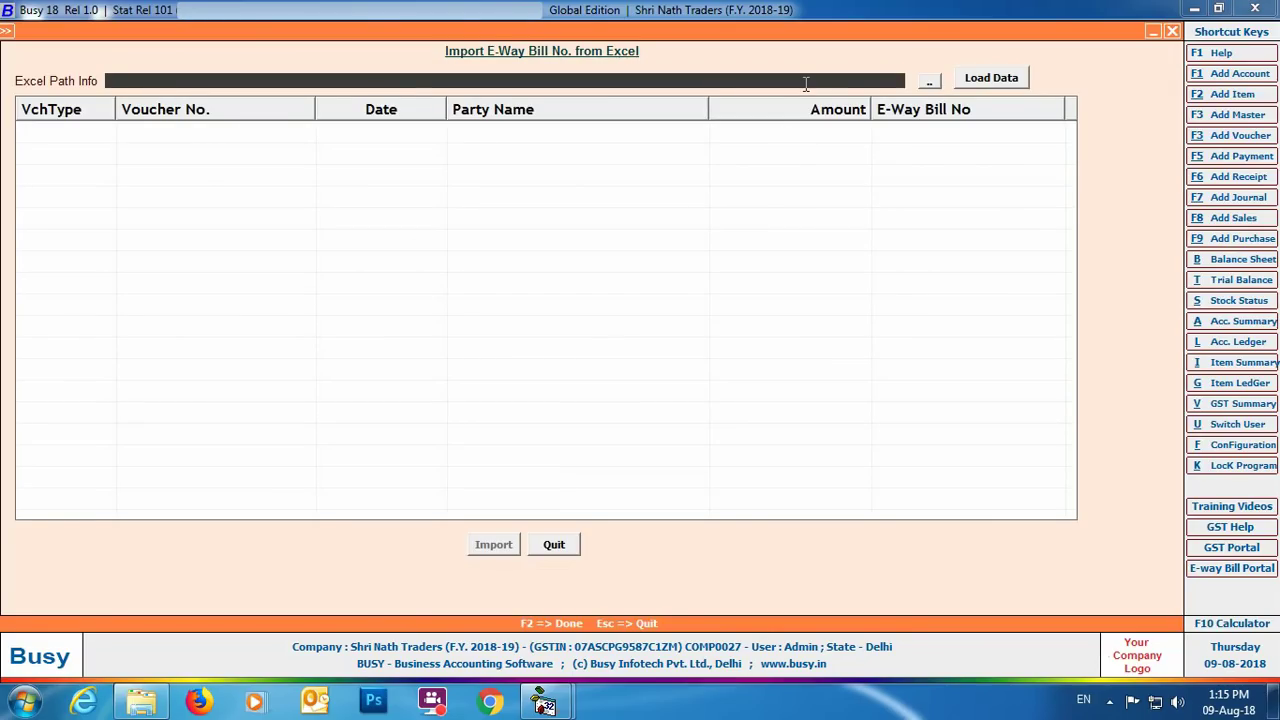
Close the Excel export and select GridViewExport as the file to import.
{"action": "left_click", "coordinate": [1274, 700]}
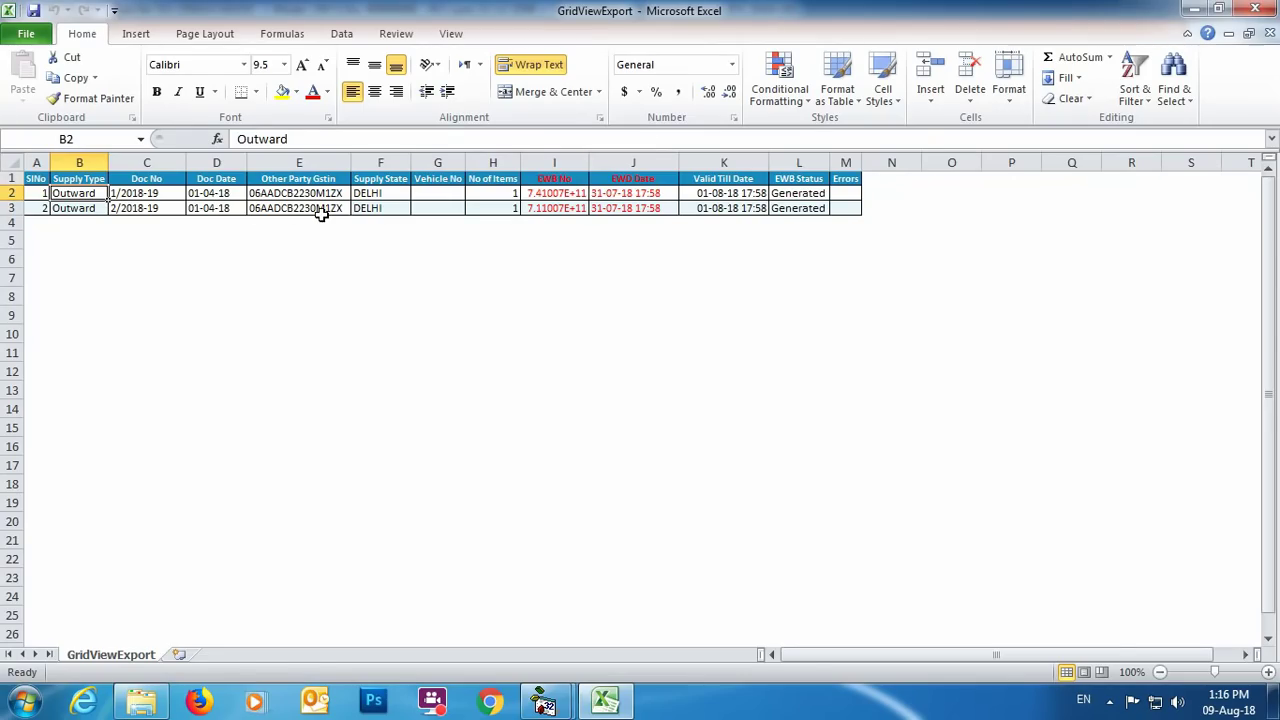
{"action": "left_click", "coordinate": [1255, 9]}
{"action": "left_click", "coordinate": [929, 80]}
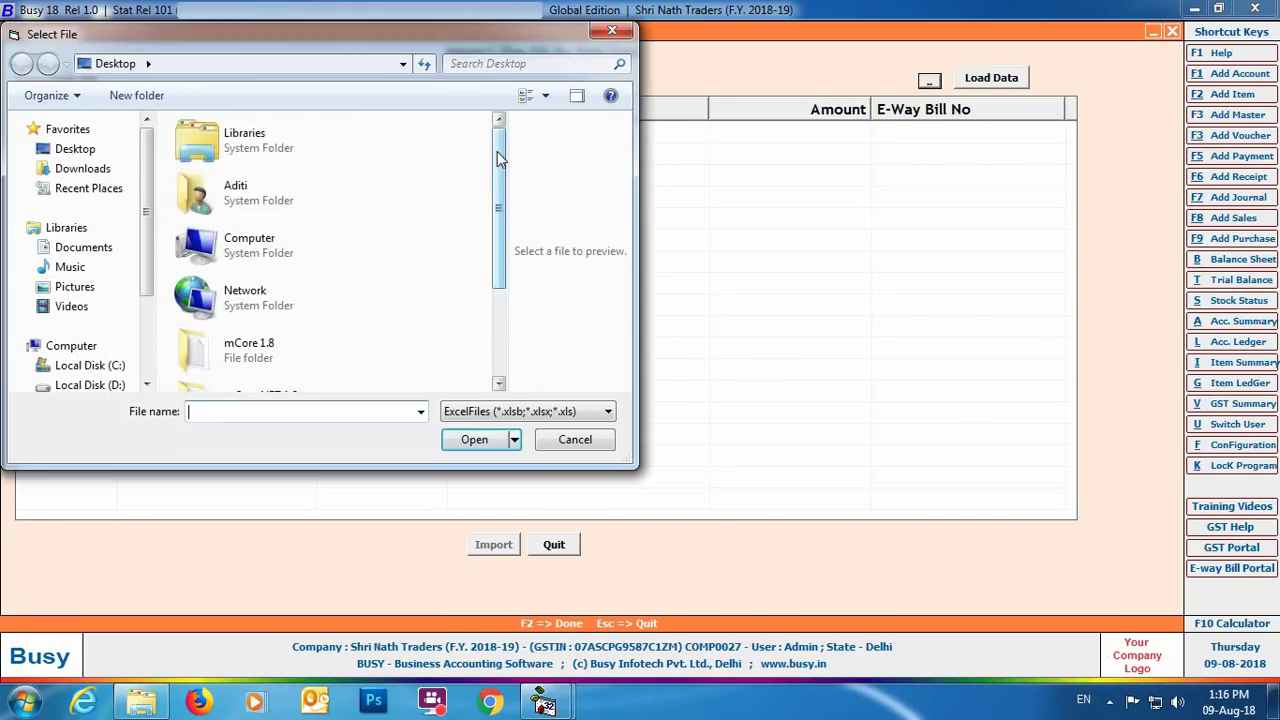
{"action": "scroll", "coordinate": [497, 151], "scroll_direction": "down", "scroll_amount": 3}
{"action": "left_click", "coordinate": [300, 370]}
{"action": "left_click", "coordinate": [474, 439]}
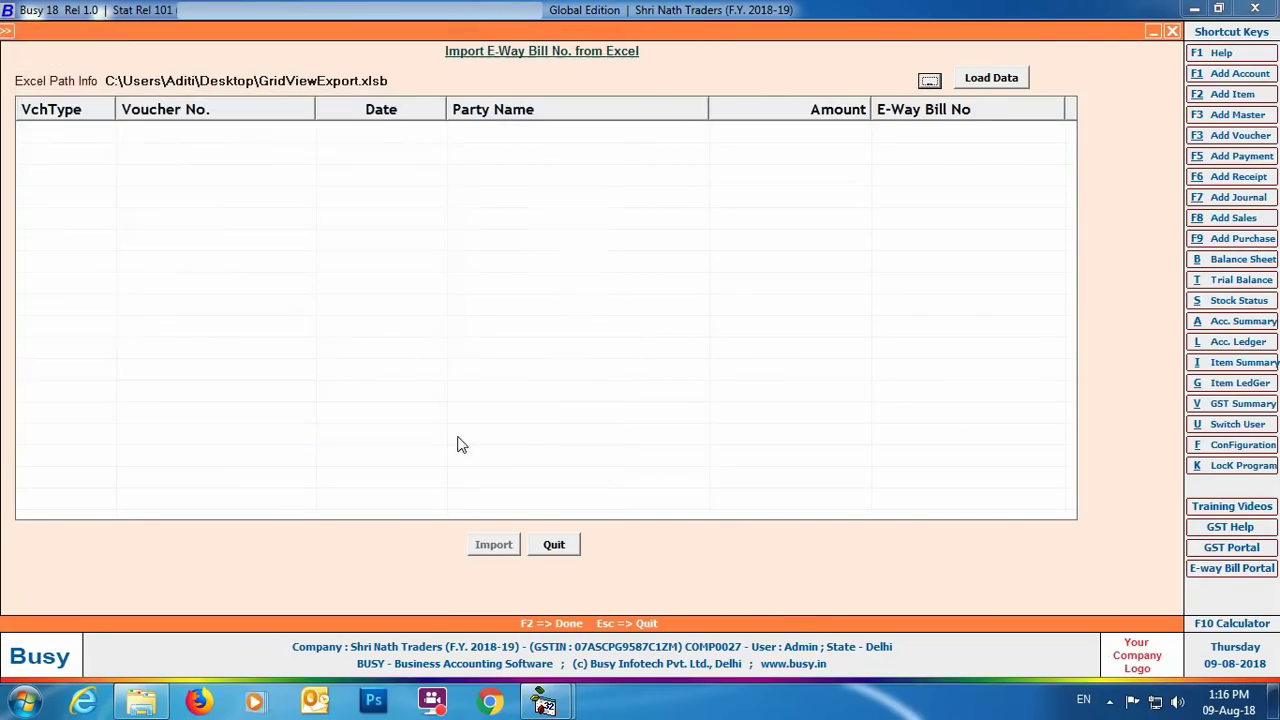
{"action": "left_click", "coordinate": [1001, 87]}
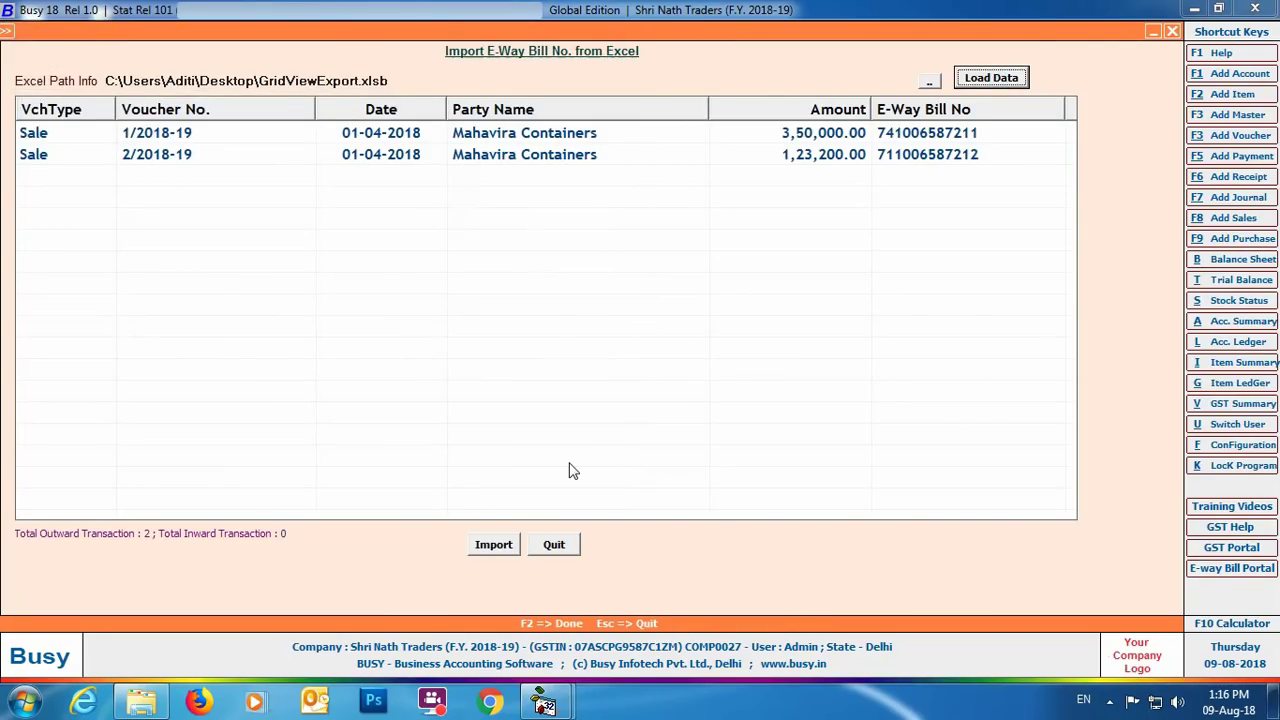
{"action": "left_click", "coordinate": [493, 544]}
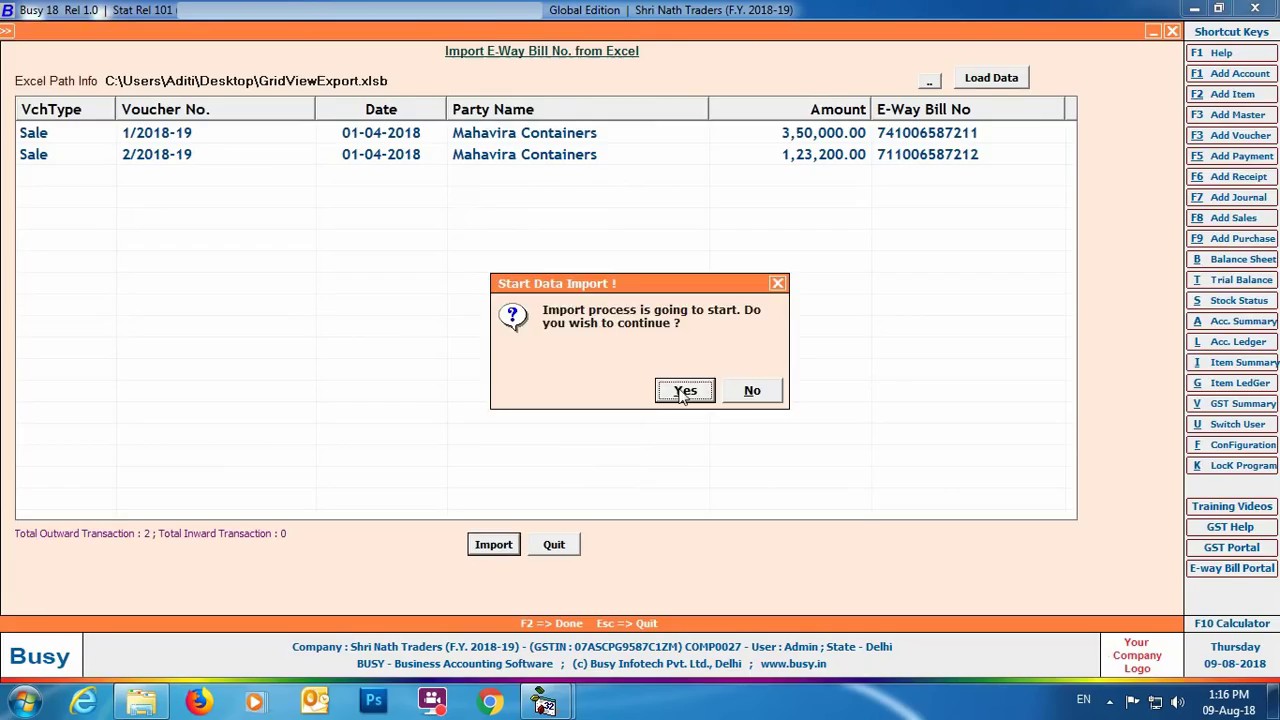
{"action": "left_click", "coordinate": [672, 390]}
{"action": "left_click", "coordinate": [769, 391]}
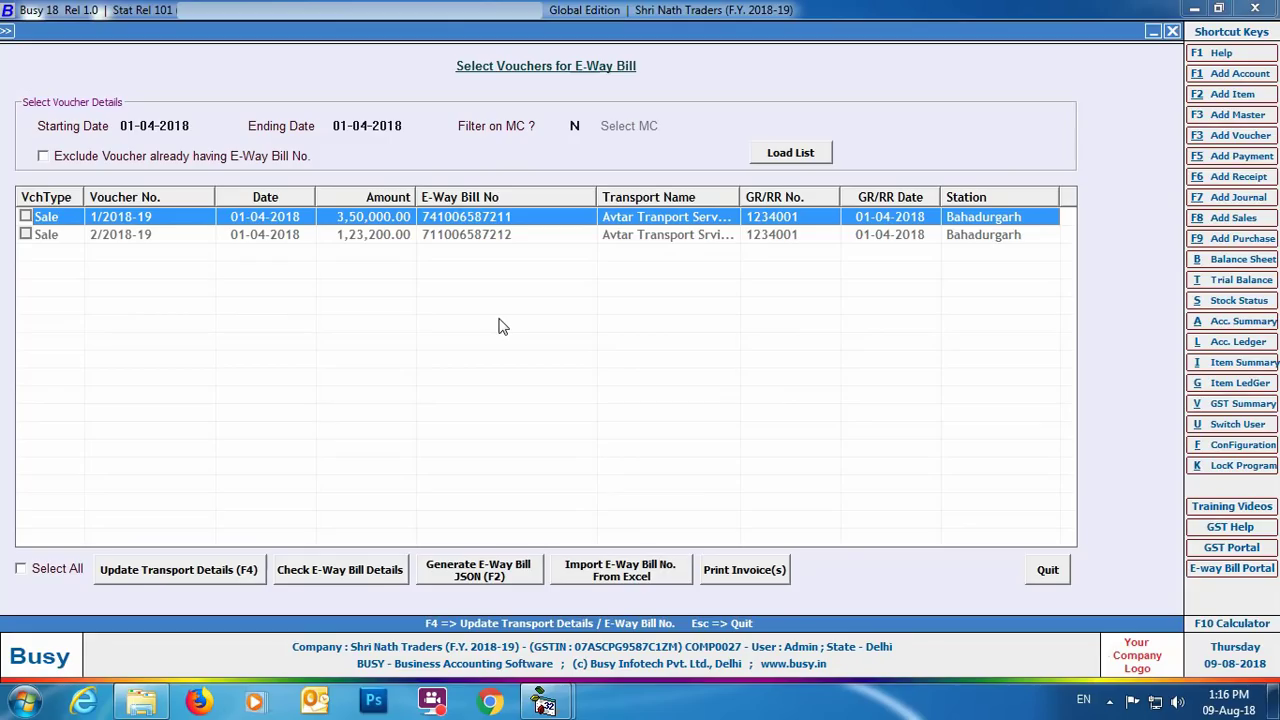
Tick sale vouchers 1/2018-19 and 2/2018-19 for invoice printing.
{"action": "left_click", "coordinate": [25, 216]}
{"action": "left_click", "coordinate": [25, 234]}
{"action": "left_click", "coordinate": [743, 573]}
{"action": "left_click", "coordinate": [178, 176]}
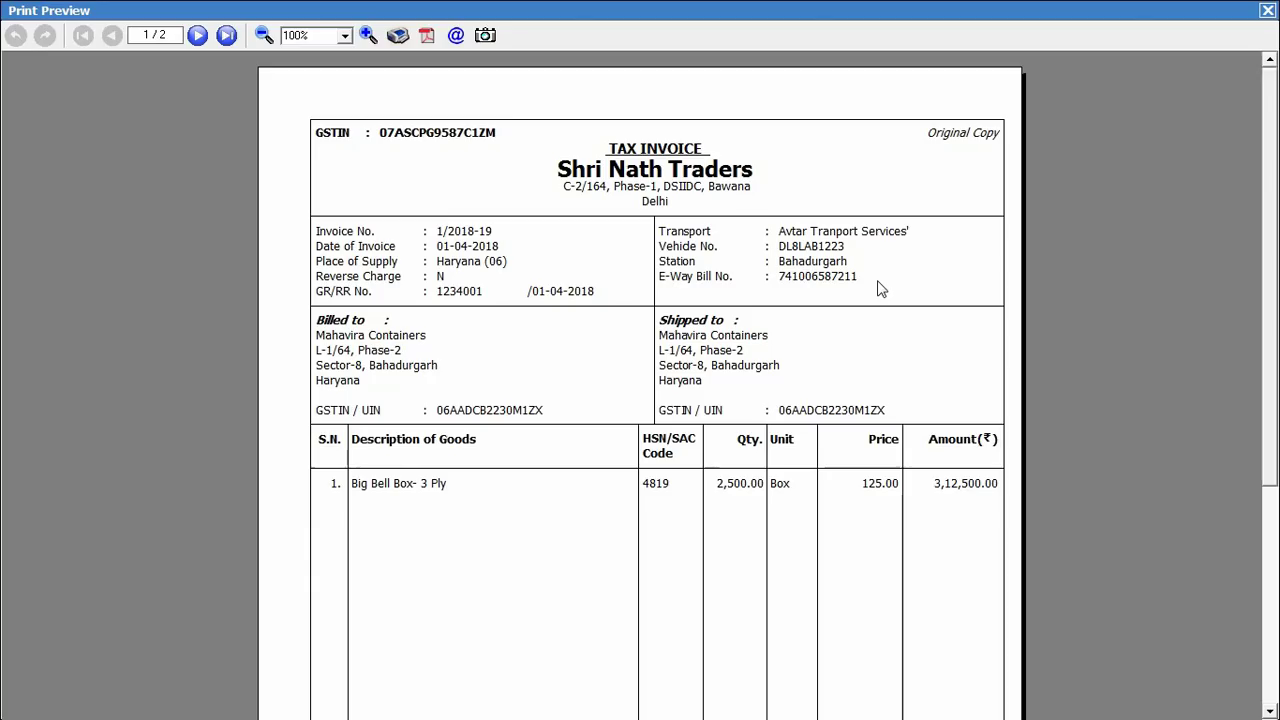
{"action": "left_click", "coordinate": [227, 35]}
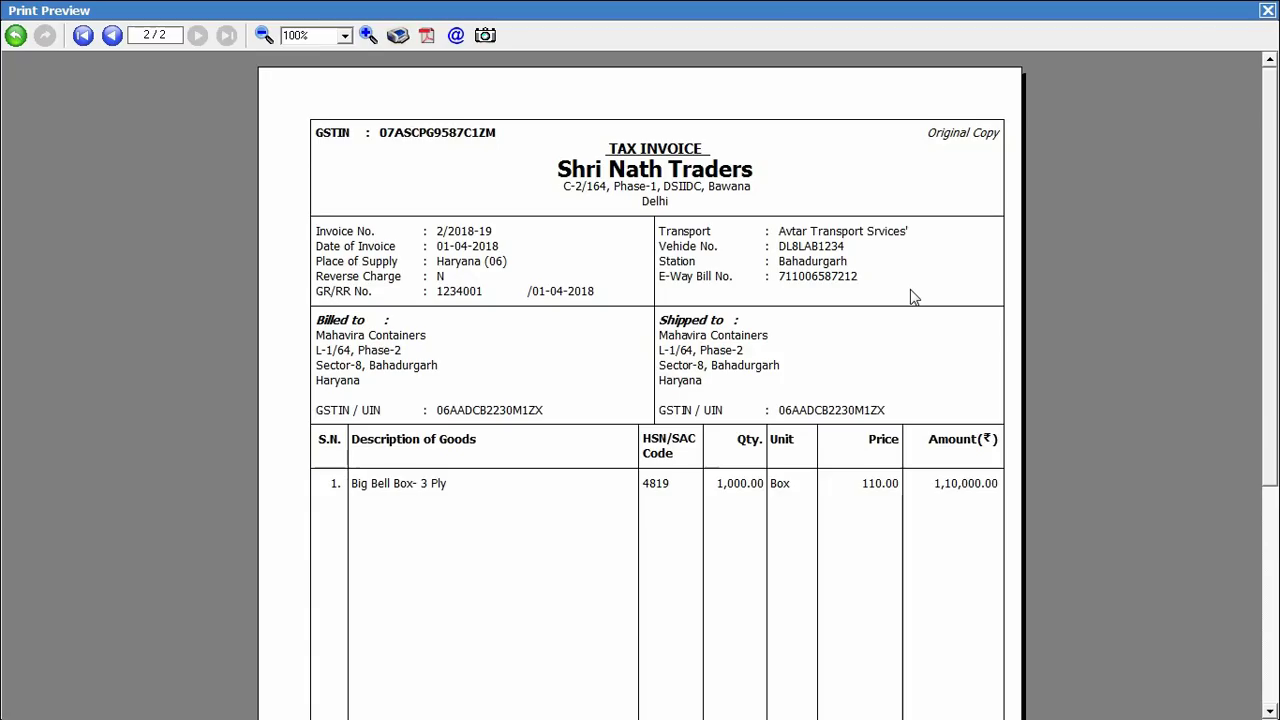
{"action": "left_click", "coordinate": [1266, 10]}
{"action": "key", "text": "Escape"}
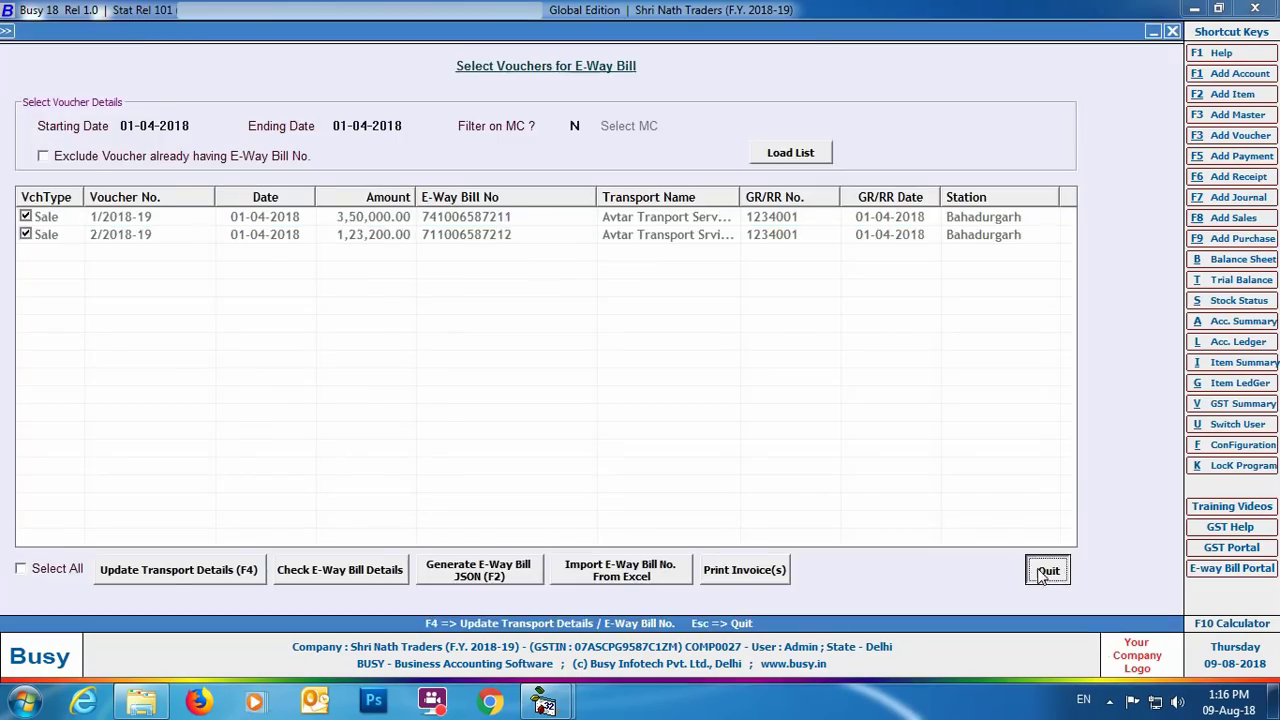
Leave the voucher list and add sales voucher No. 13 dated 01-04-2018 with sale type I/GST-12%.
{"action": "left_click", "coordinate": [1049, 570]}
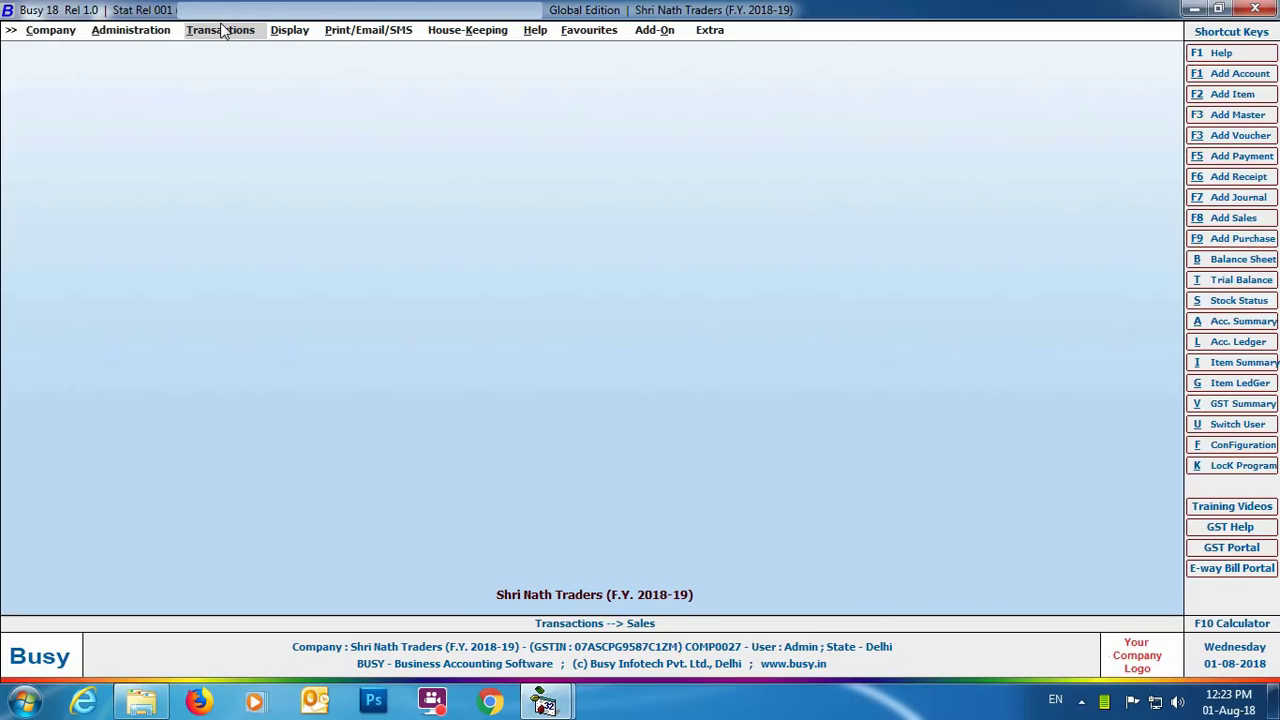
{"action": "left_click", "coordinate": [222, 30]}
{"action": "left_click", "coordinate": [216, 49]}
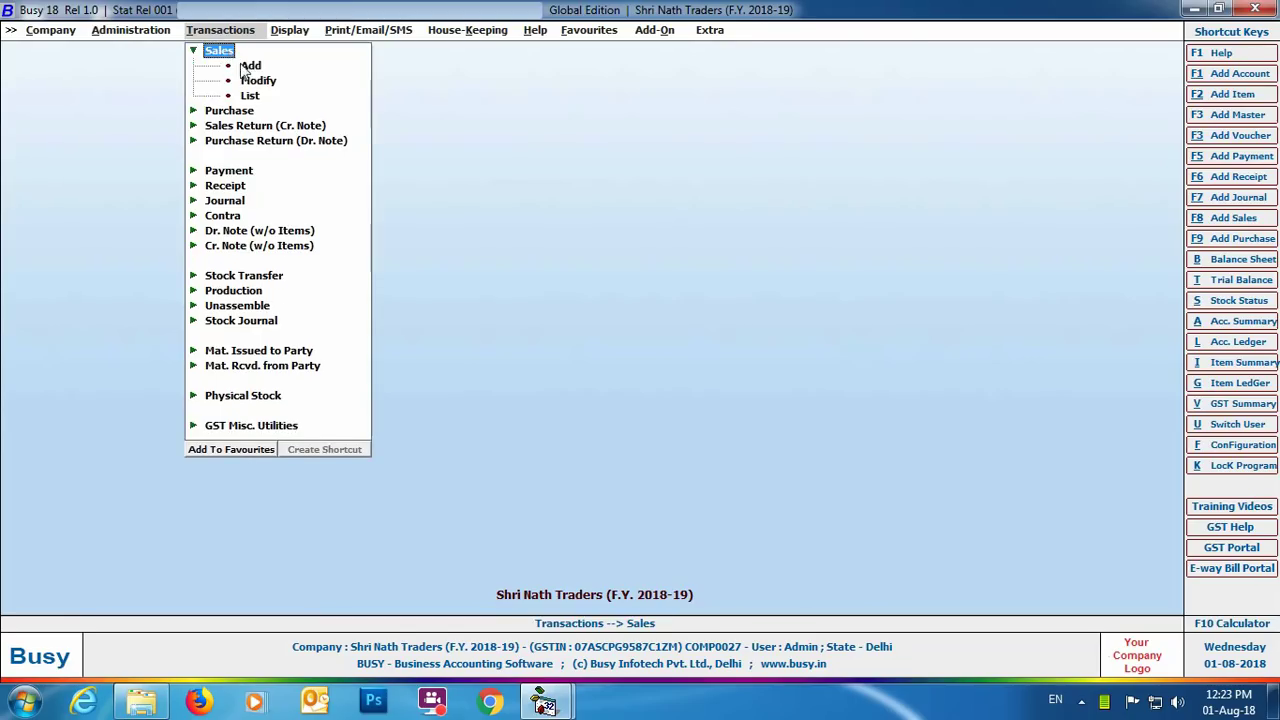
{"action": "left_click", "coordinate": [249, 63]}
{"action": "key", "text": "Return"}
{"action": "key", "text": "Return"}
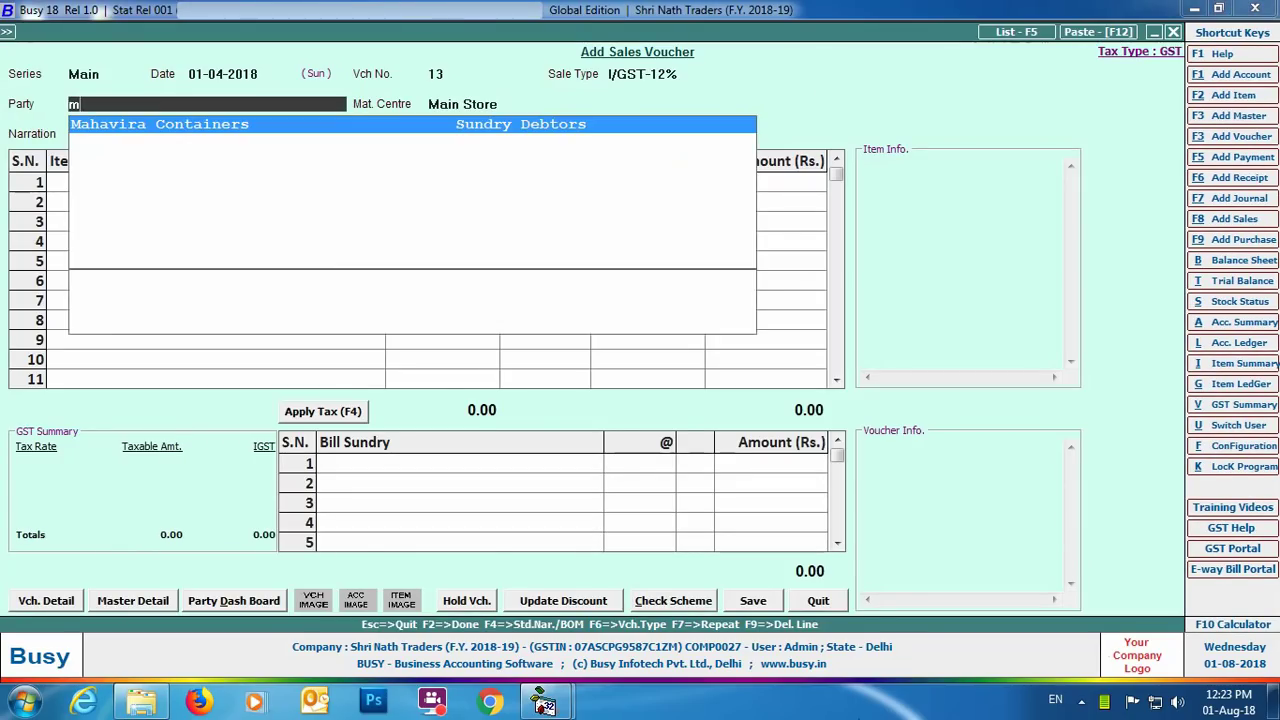
Bill Mahavira Containers for 1,000 Big Bell Box- 3 Ply at 120 with 12% IGST.
{"action": "key", "text": "Return"}
{"action": "key", "text": "Return"}
{"action": "key", "text": "Return"}
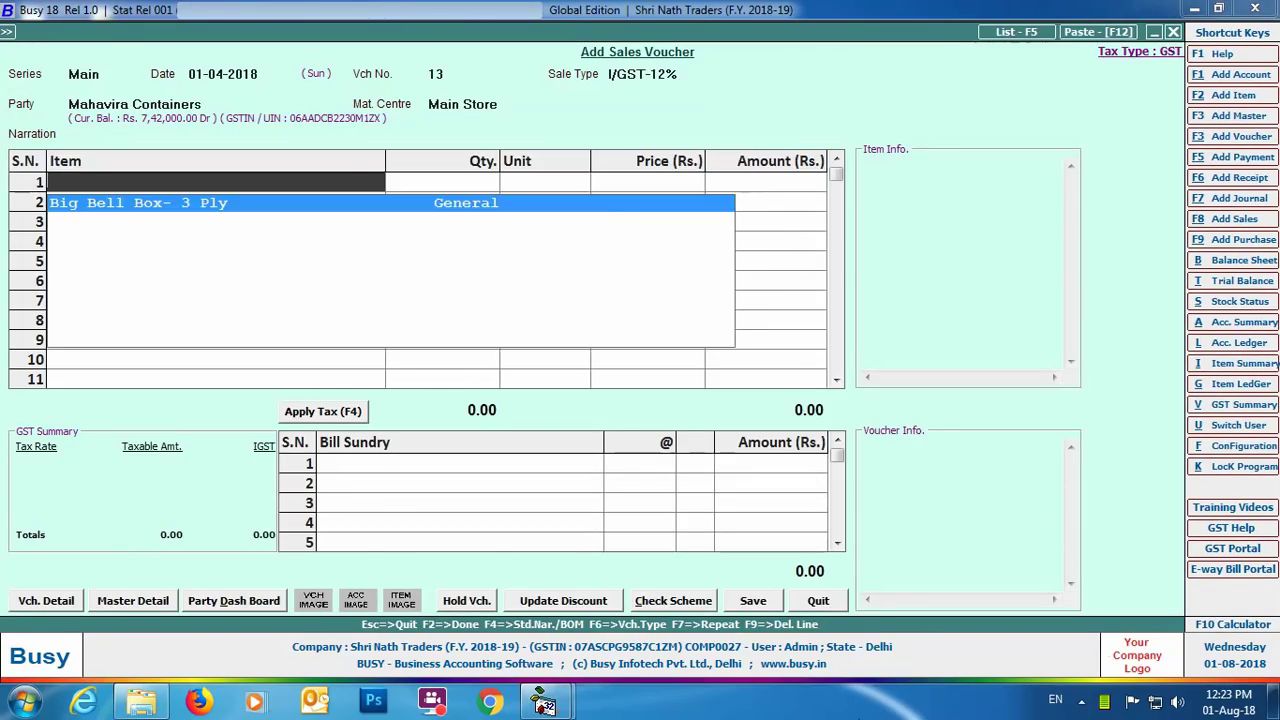
{"action": "key", "text": "Return"}
{"action": "type", "text": "1000"}
{"action": "key", "text": "Return"}
{"action": "key", "text": "Return"}
{"action": "type", "text": "120"}
{"action": "key", "text": "Return"}
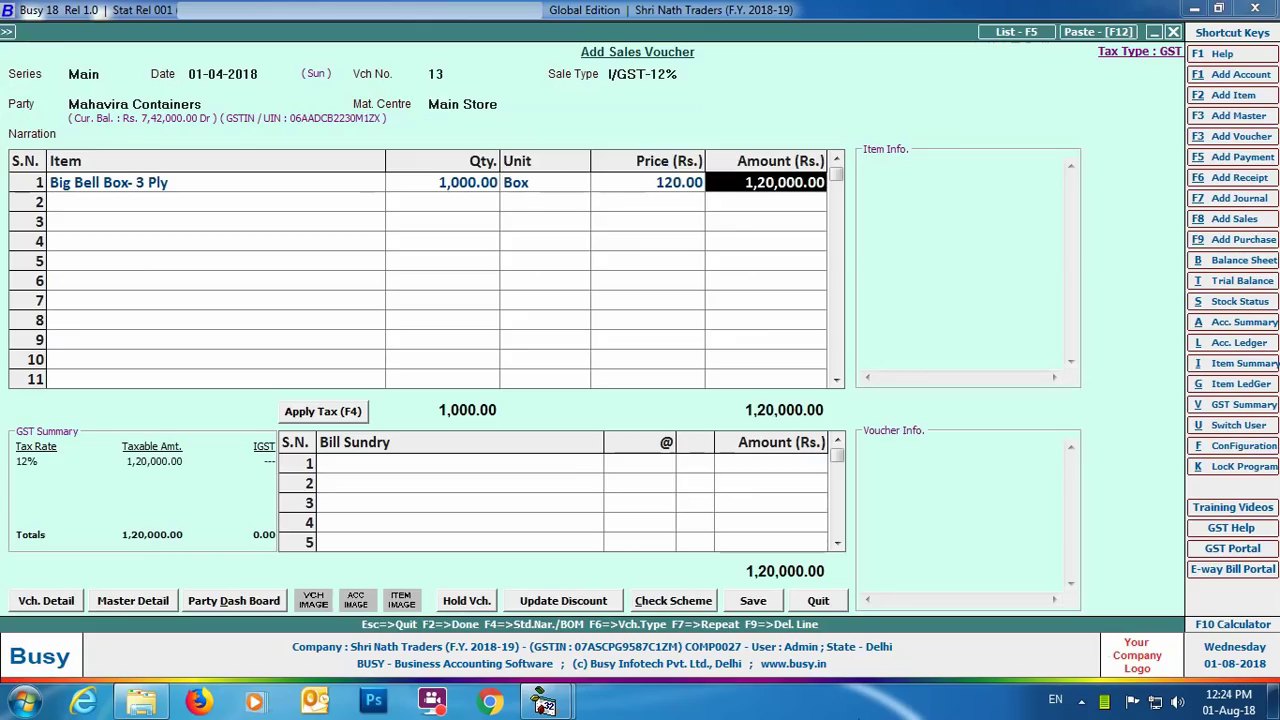
{"action": "key", "text": "Return"}
{"action": "key", "text": "Return"}
{"action": "key", "text": "Return"}
{"action": "key", "text": "Return"}
{"action": "key", "text": "Return"}
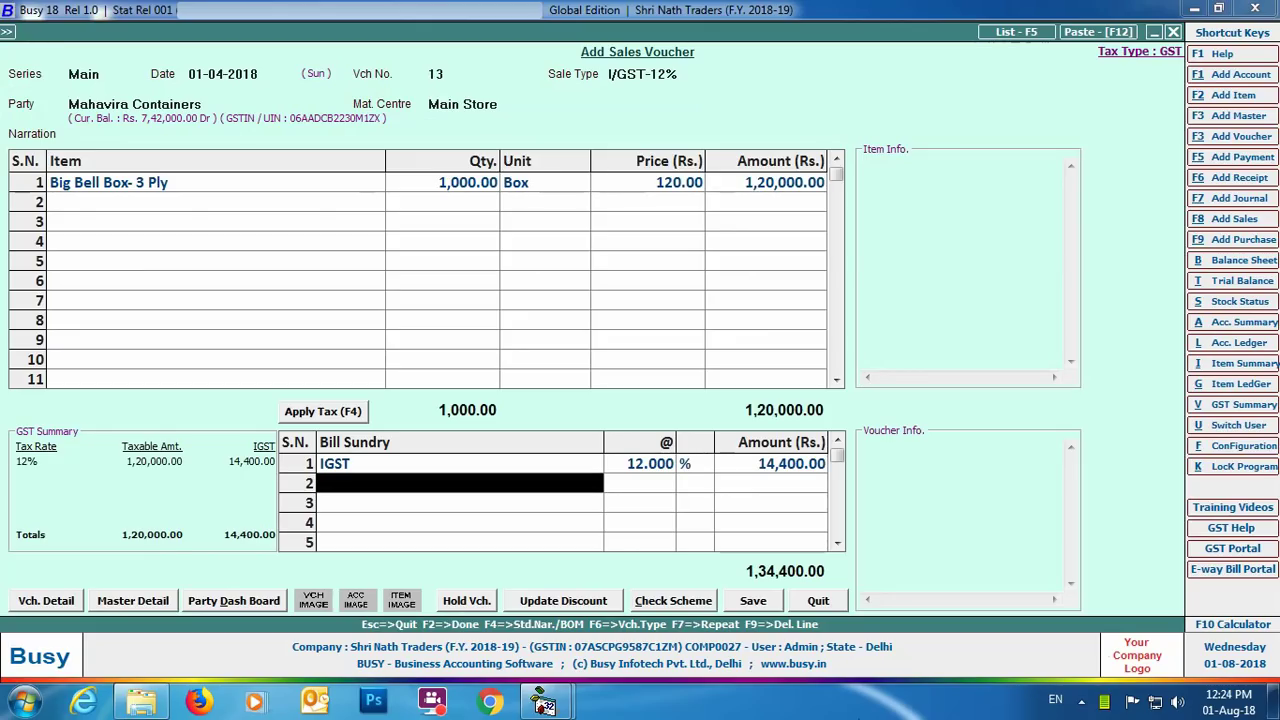
Save the voucher with transport details: Avtar Transport, GR/RR 1234001, vehicle DL8LAB1234.
{"action": "left_click", "coordinate": [752, 600]}
{"action": "left_click", "coordinate": [640, 477]}
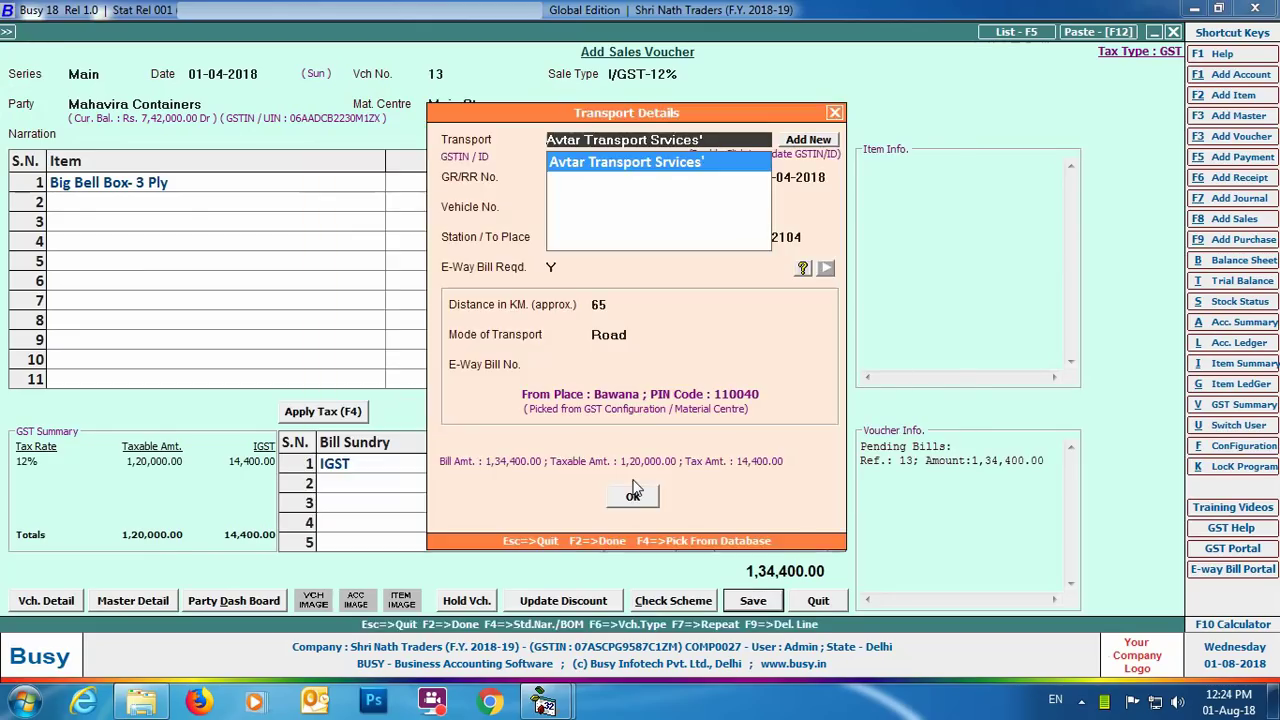
{"action": "key", "text": "Return"}
{"action": "type", "text": "1234001"}
{"action": "key", "text": "Return"}
{"action": "key", "text": "Return"}
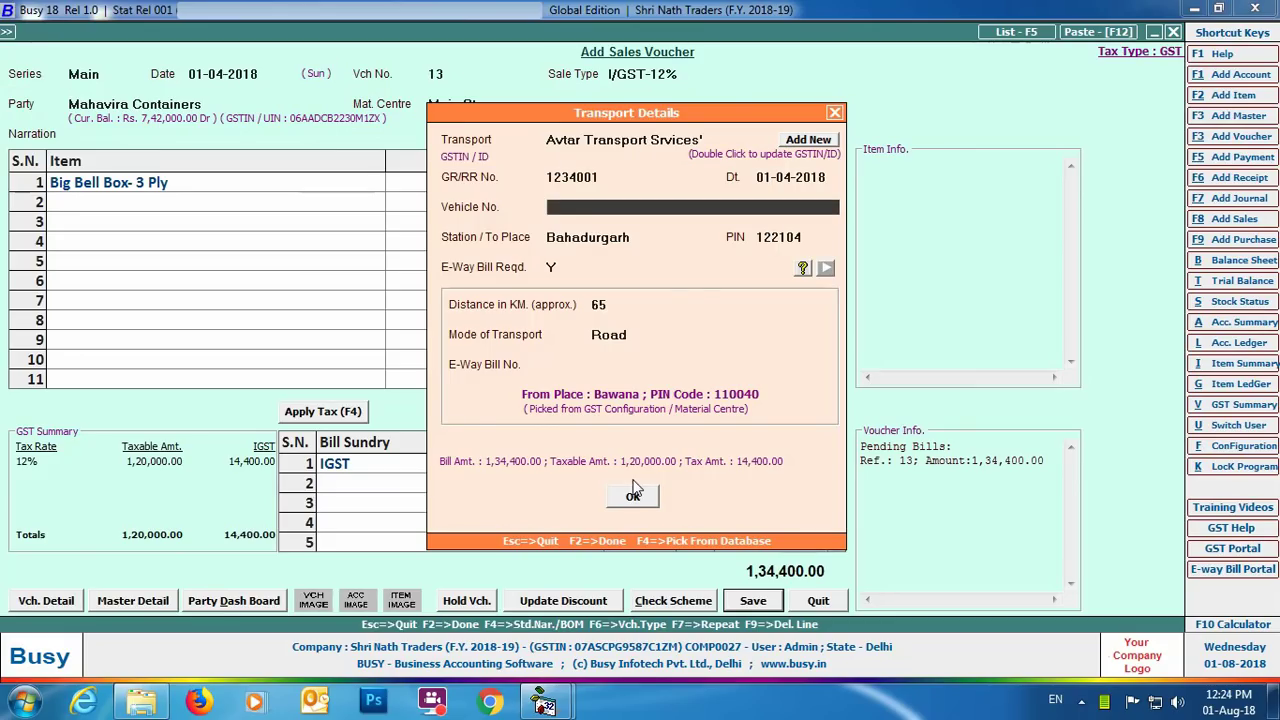
{"action": "type", "text": "DL8LAB1234"}
{"action": "key", "text": "Return"}
{"action": "key", "text": "Return"}
{"action": "key", "text": "Return"}
{"action": "key", "text": "Return"}
{"action": "key", "text": "Return"}
{"action": "key", "text": "Return"}
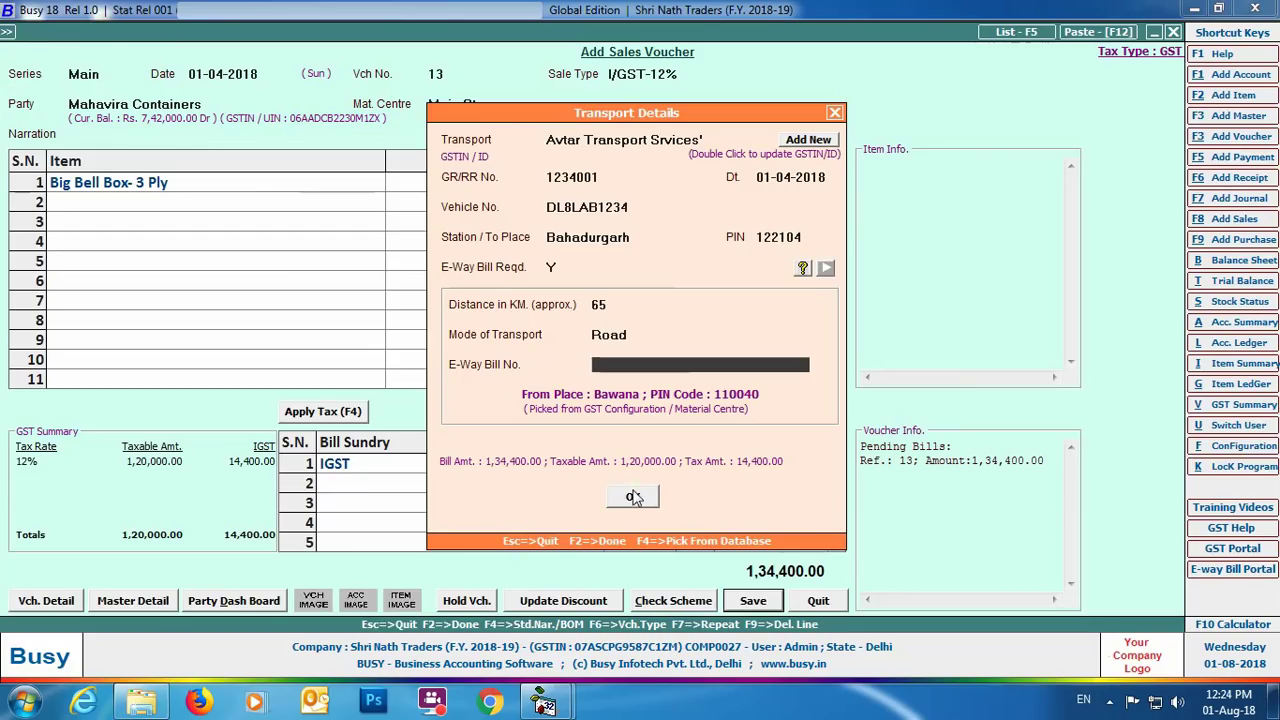
{"action": "left_click", "coordinate": [633, 497]}
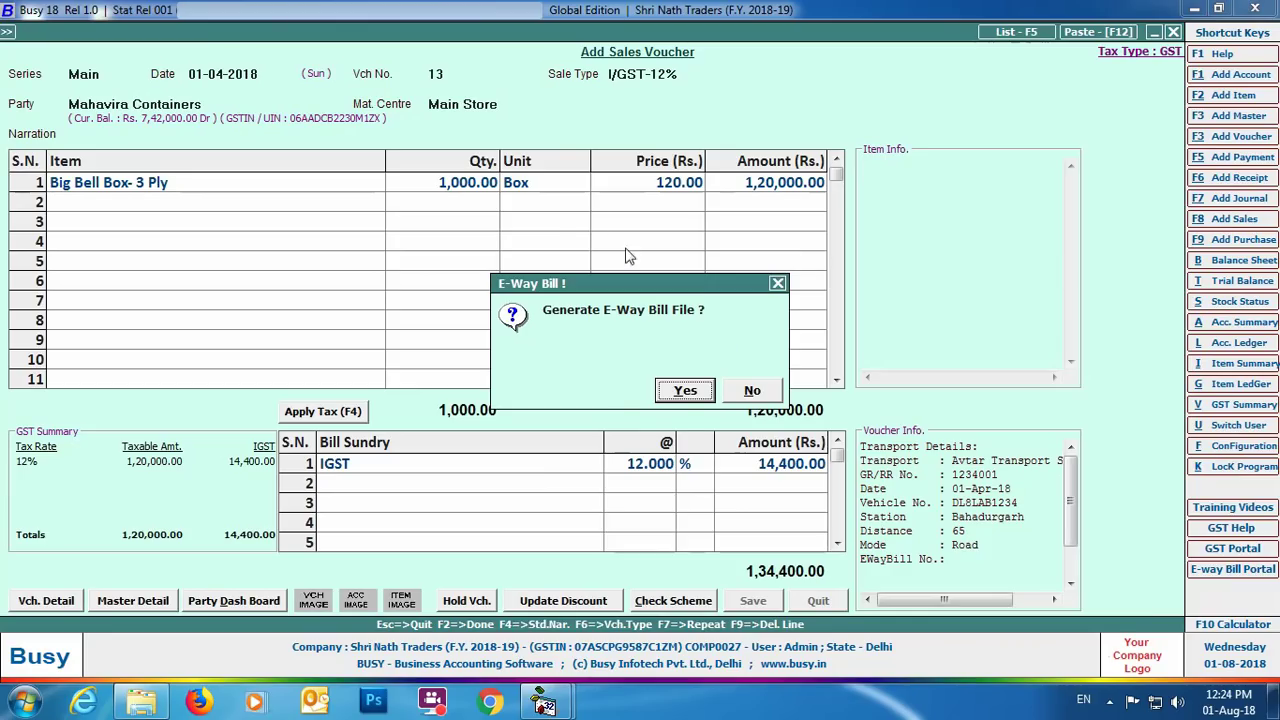
Generate voucher 13's E-Way Bill file with default naming and template path, confirming no errors.
{"action": "left_click", "coordinate": [690, 396]}
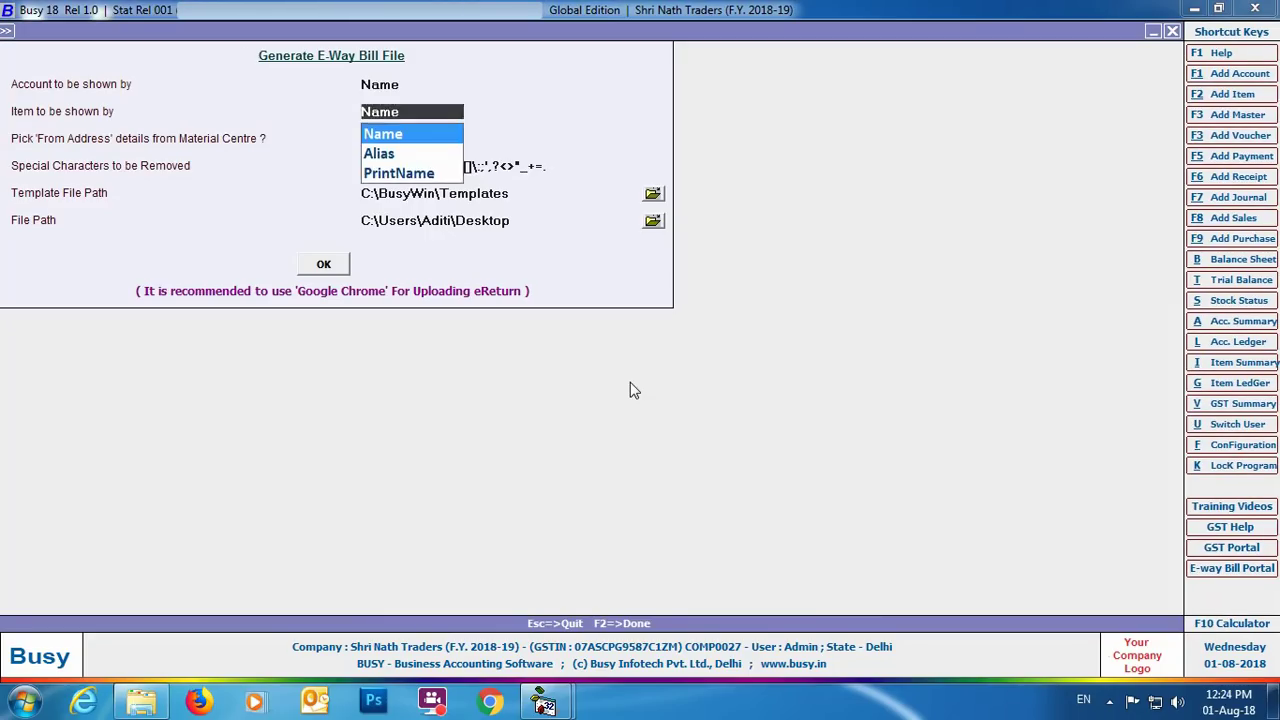
{"action": "key", "text": "Return"}
{"action": "key", "text": "Return"}
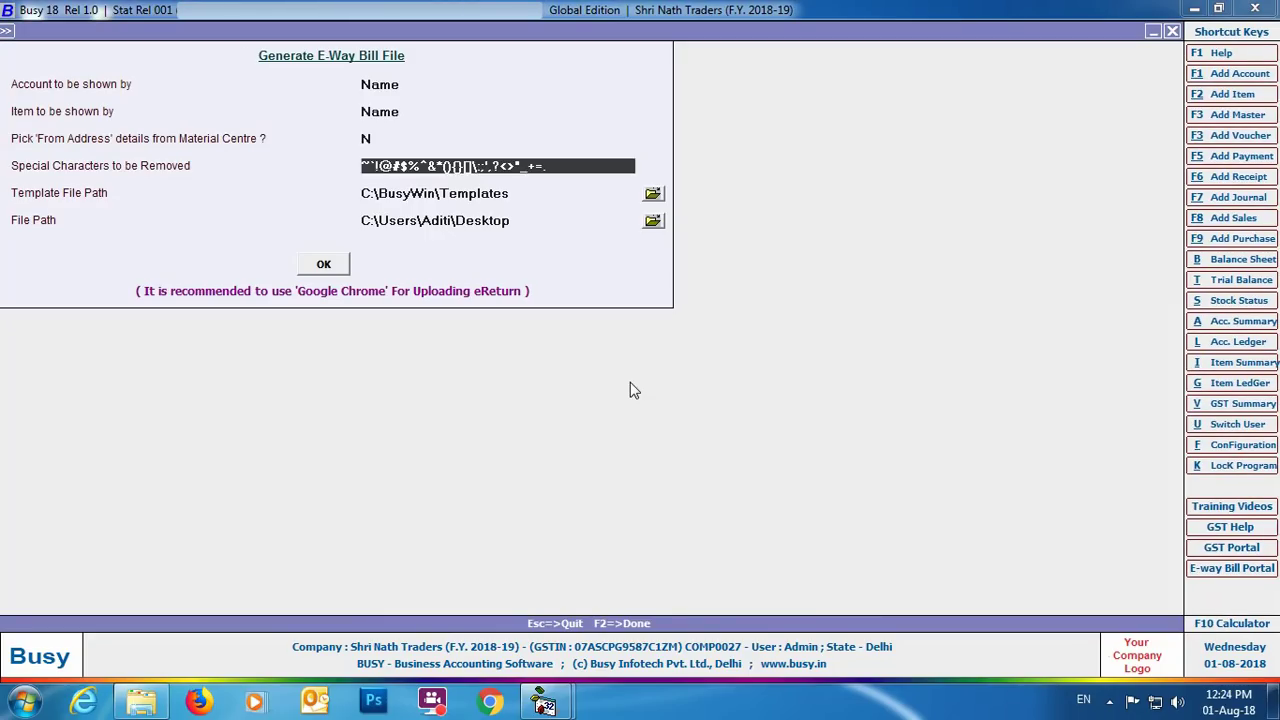
{"action": "key", "text": "Return"}
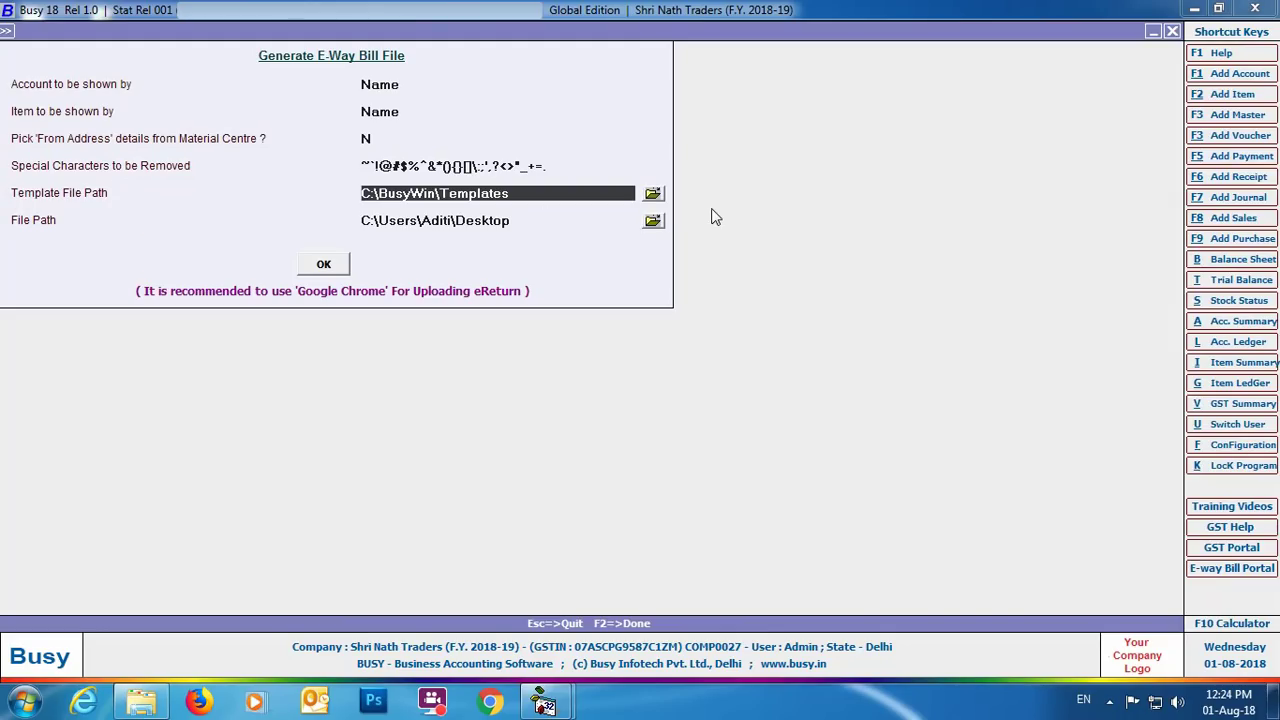
{"action": "key", "text": "Return"}
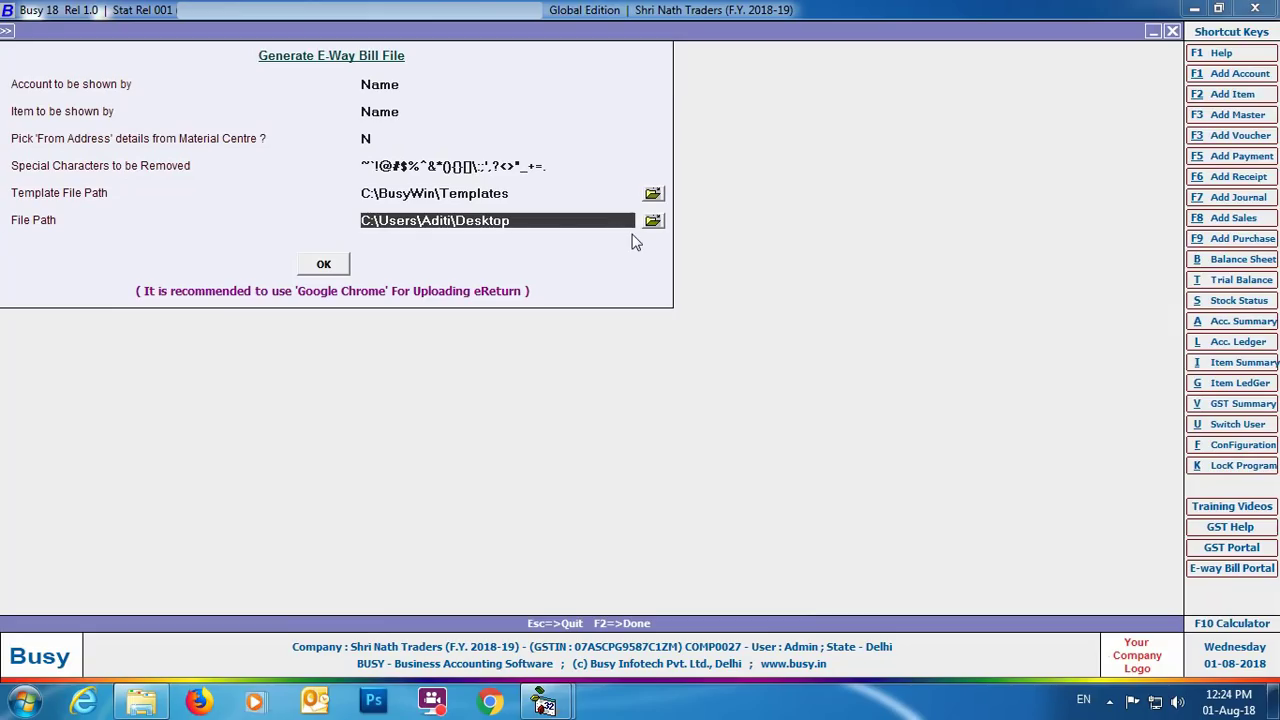
{"action": "left_click", "coordinate": [324, 266]}
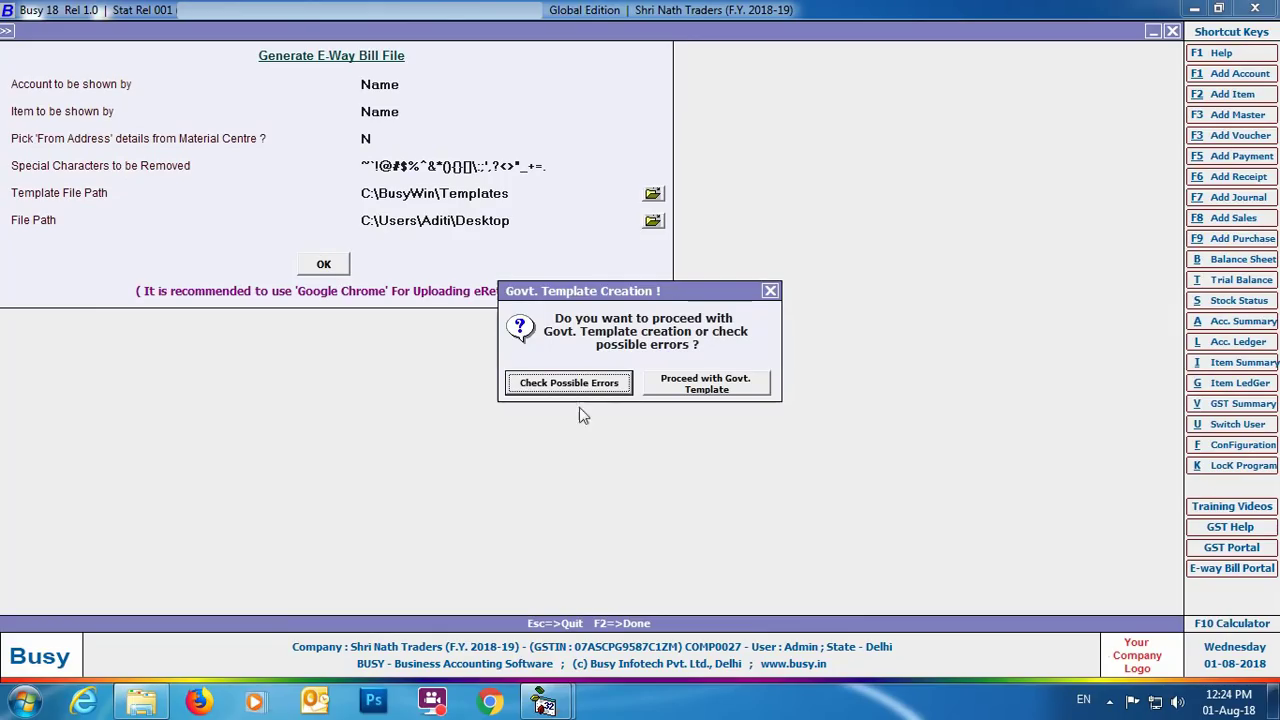
{"action": "left_click", "coordinate": [617, 385]}
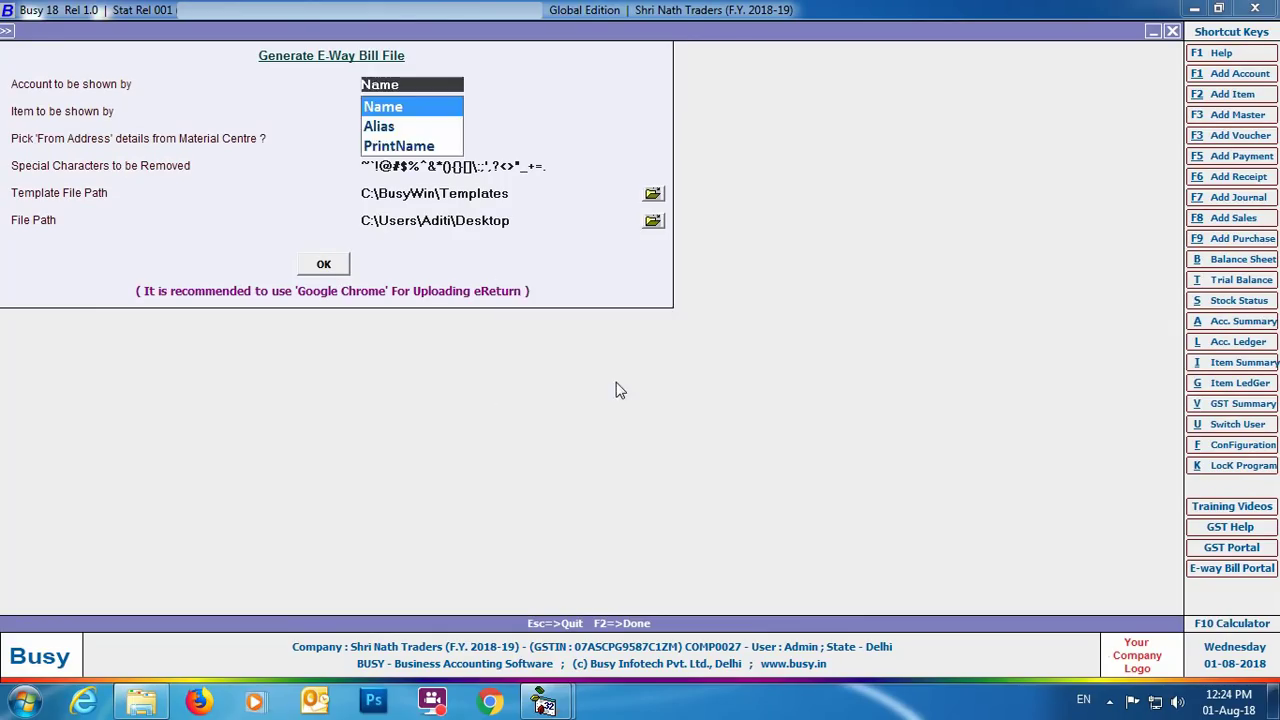
{"action": "left_click", "coordinate": [1173, 32]}
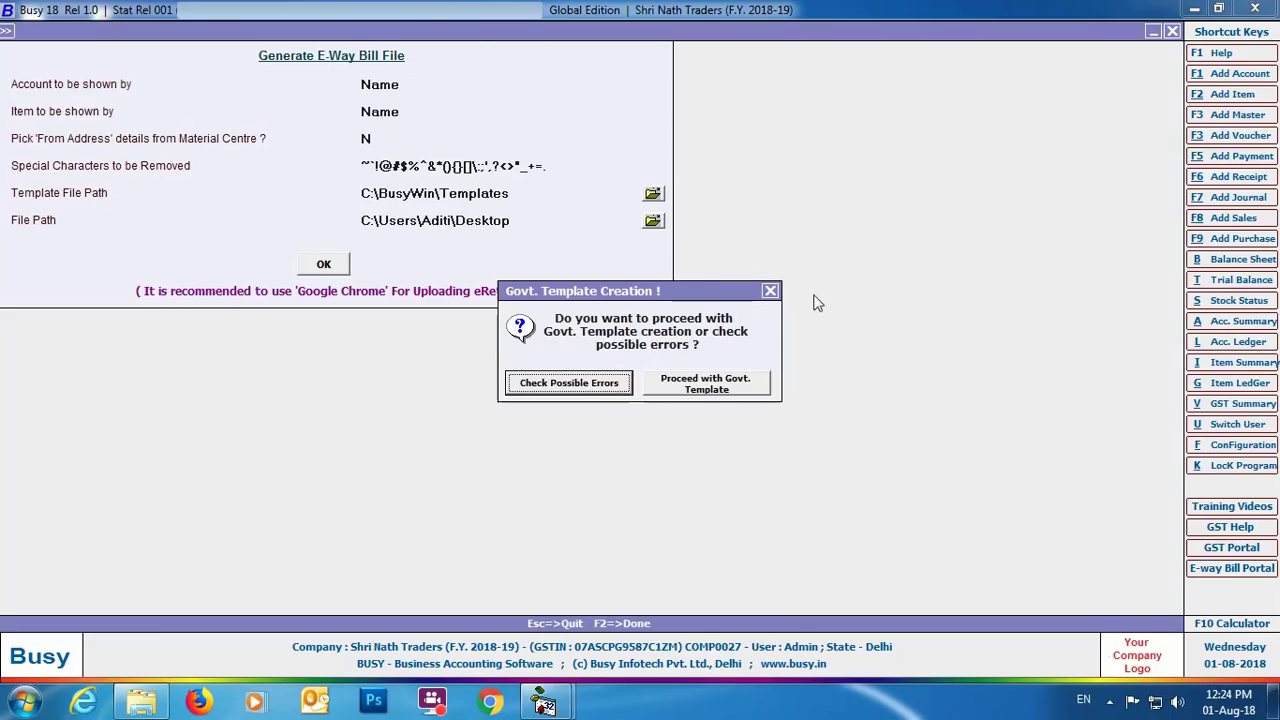
Proceed with the Govt. template and open the EWB_Preparation_Tool workbook.
{"action": "left_click", "coordinate": [714, 386]}
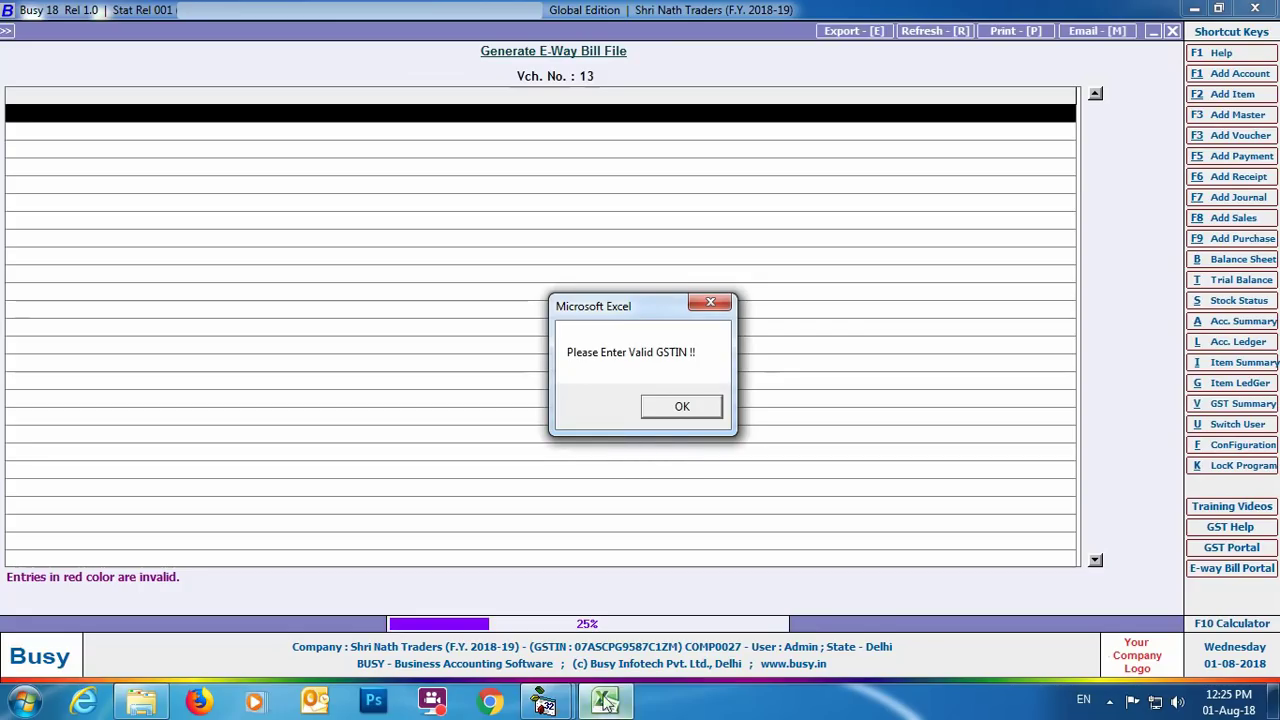
{"action": "left_click", "coordinate": [684, 406]}
{"action": "double_click", "coordinate": [110, 205]}
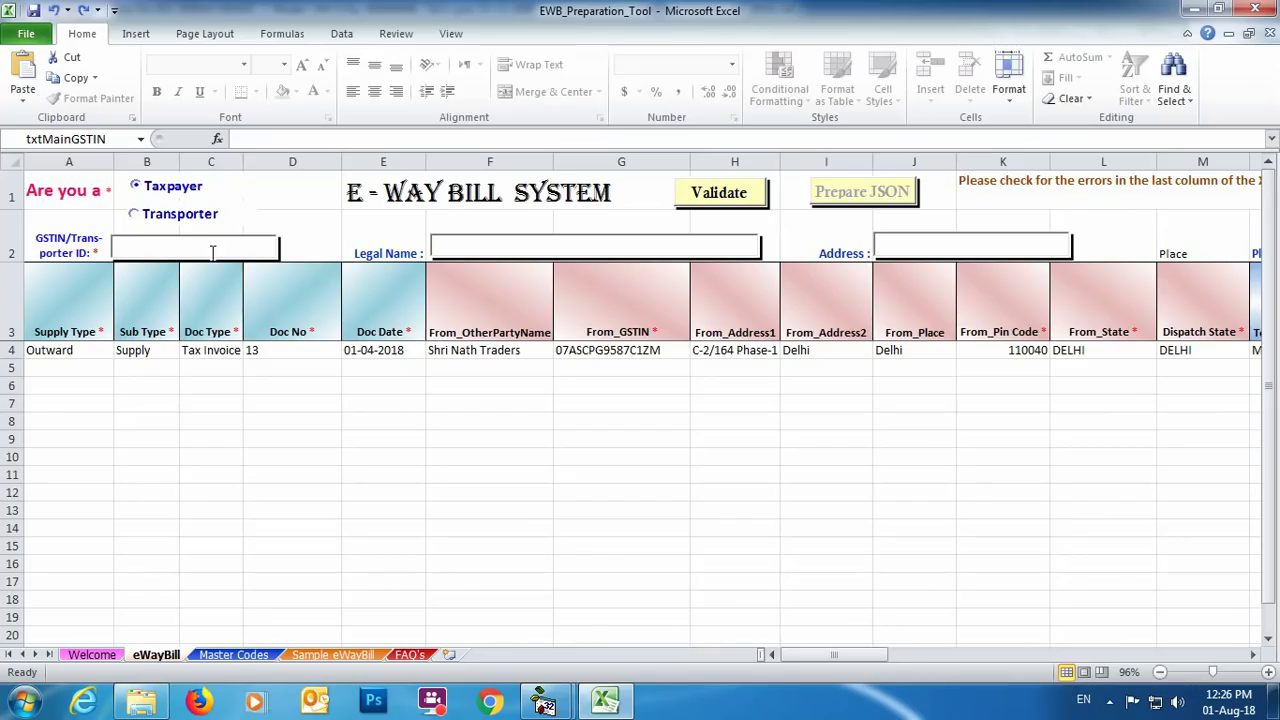
Enter SHRI NATH TRADERS's GSTIN, legal name, address, place, state and pin code.
{"action": "left_click", "coordinate": [212, 251]}
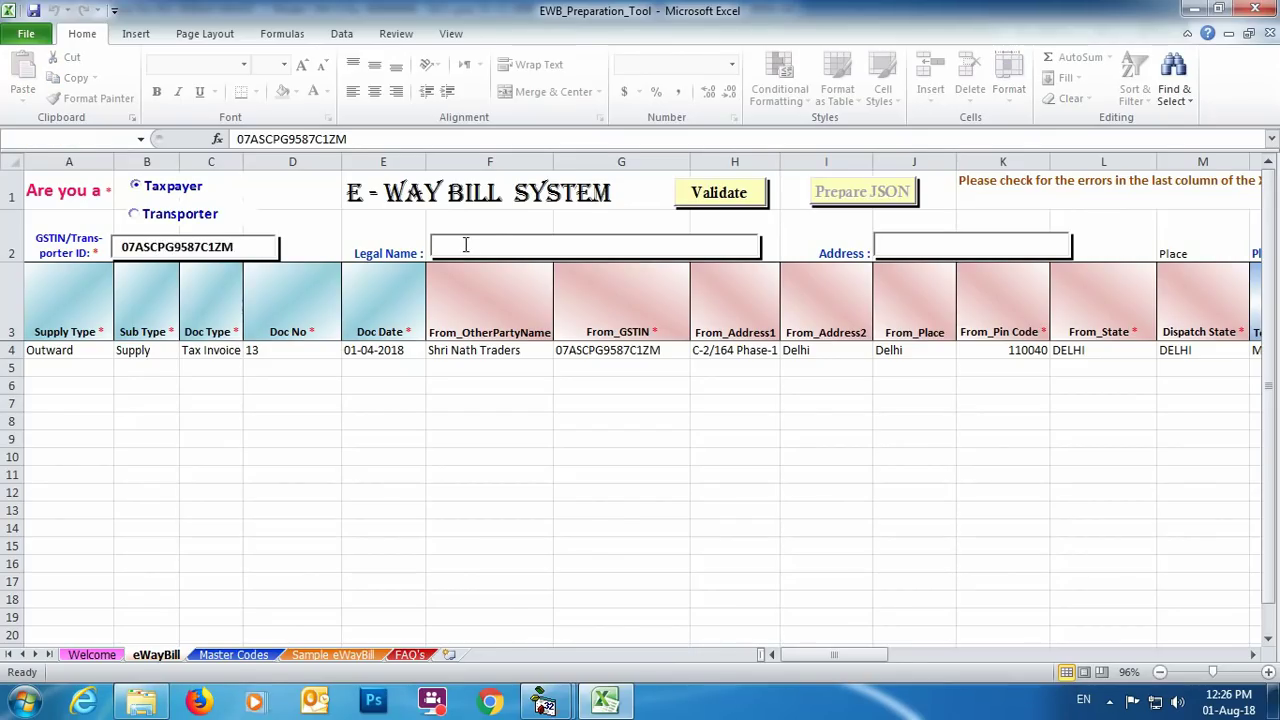
{"action": "left_click", "coordinate": [465, 244]}
{"action": "type", "text": "SHRI NATH TRADERS"}
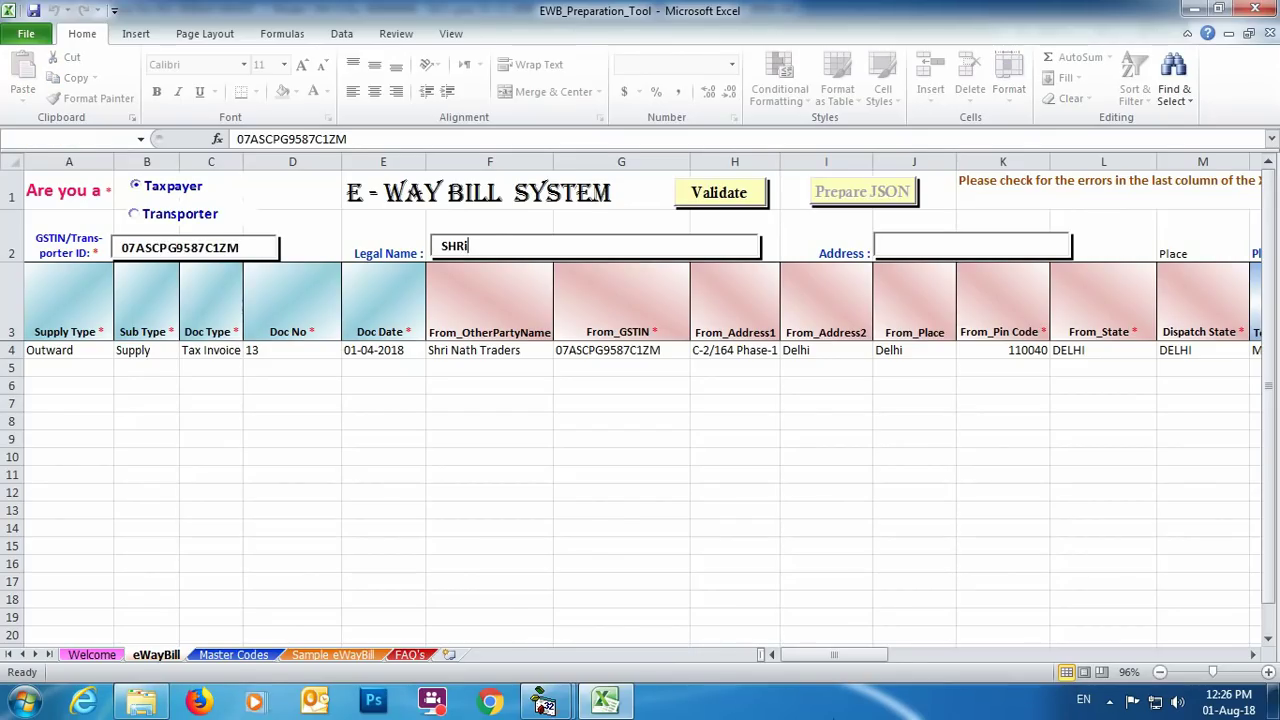
{"action": "left_click", "coordinate": [944, 248]}
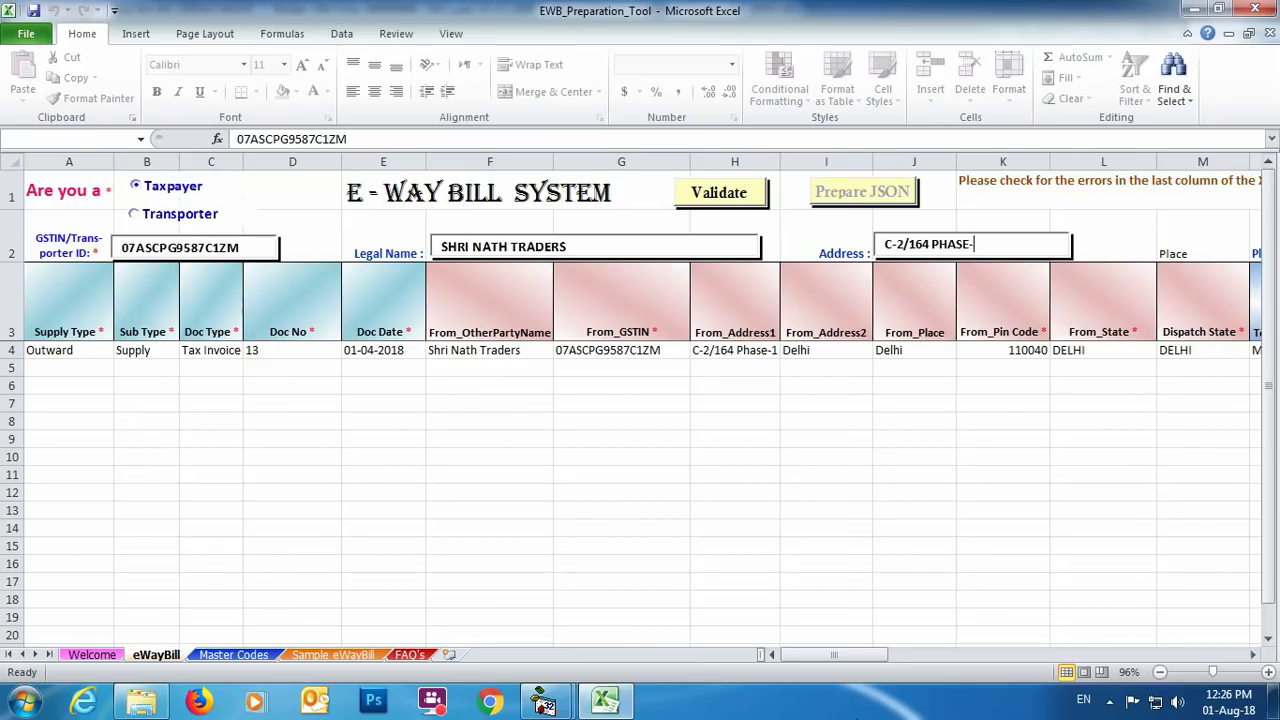
{"action": "key", "text": "Tab"}
{"action": "type", "text": "BAWANA"}
{"action": "key", "text": "Tab"}
{"action": "type", "text": "DELHI"}
{"action": "left_click_drag", "start_coordinate": [888, 654], "coordinate": [800, 654]}
{"action": "left_click", "coordinate": [960, 246]}
{"action": "type", "text": "110040"}
Validate the taxpayer data and prepare the E-WayBill JSON file.
{"action": "left_click", "coordinate": [750, 197]}
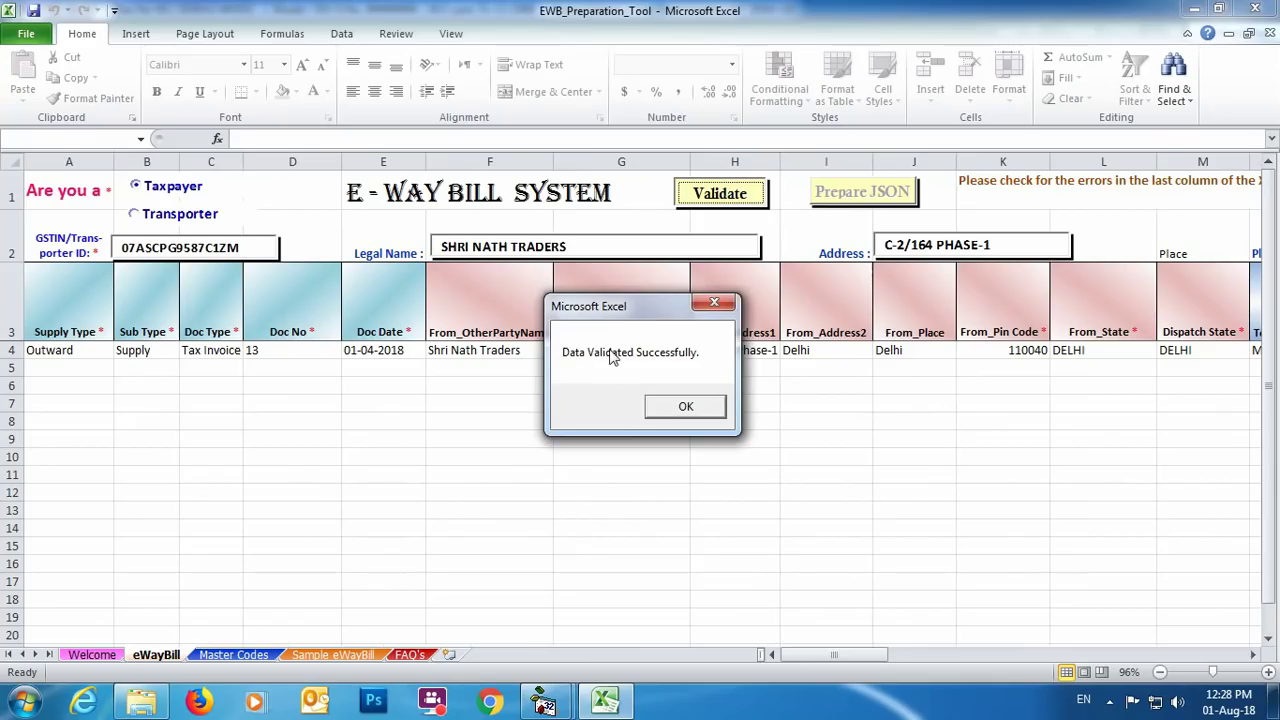
{"action": "left_click", "coordinate": [686, 406]}
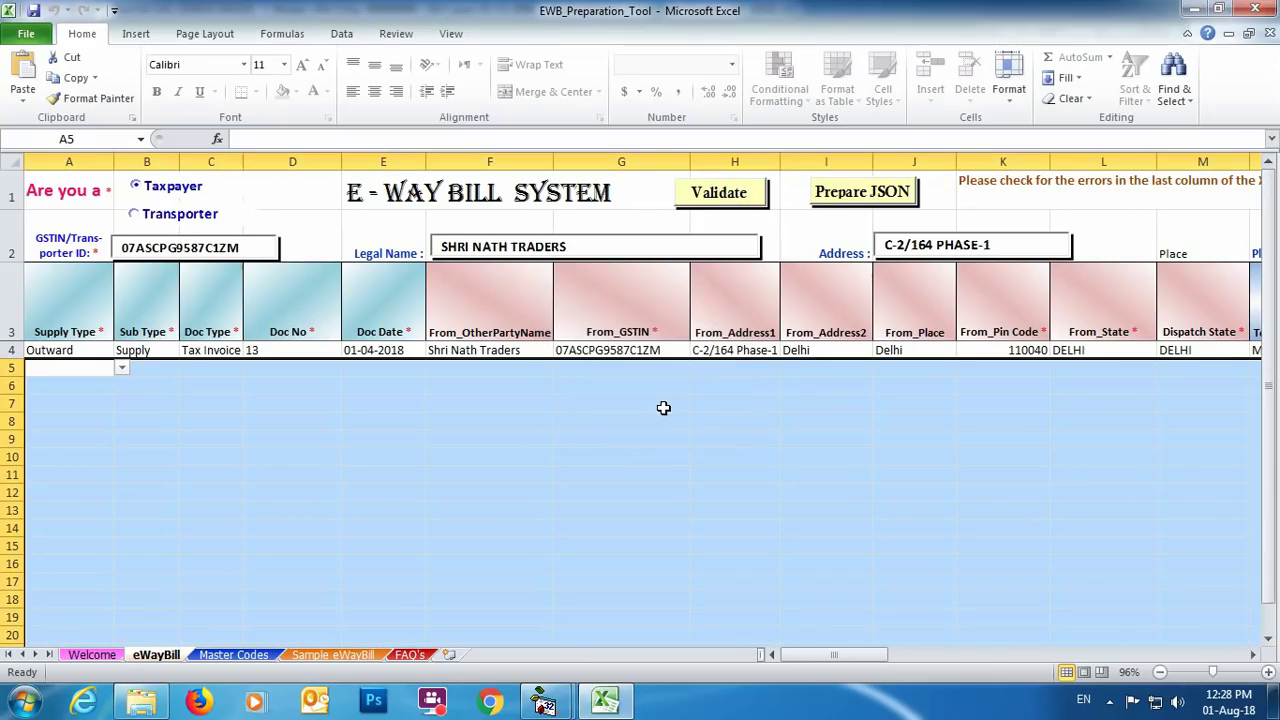
{"action": "left_click", "coordinate": [838, 195]}
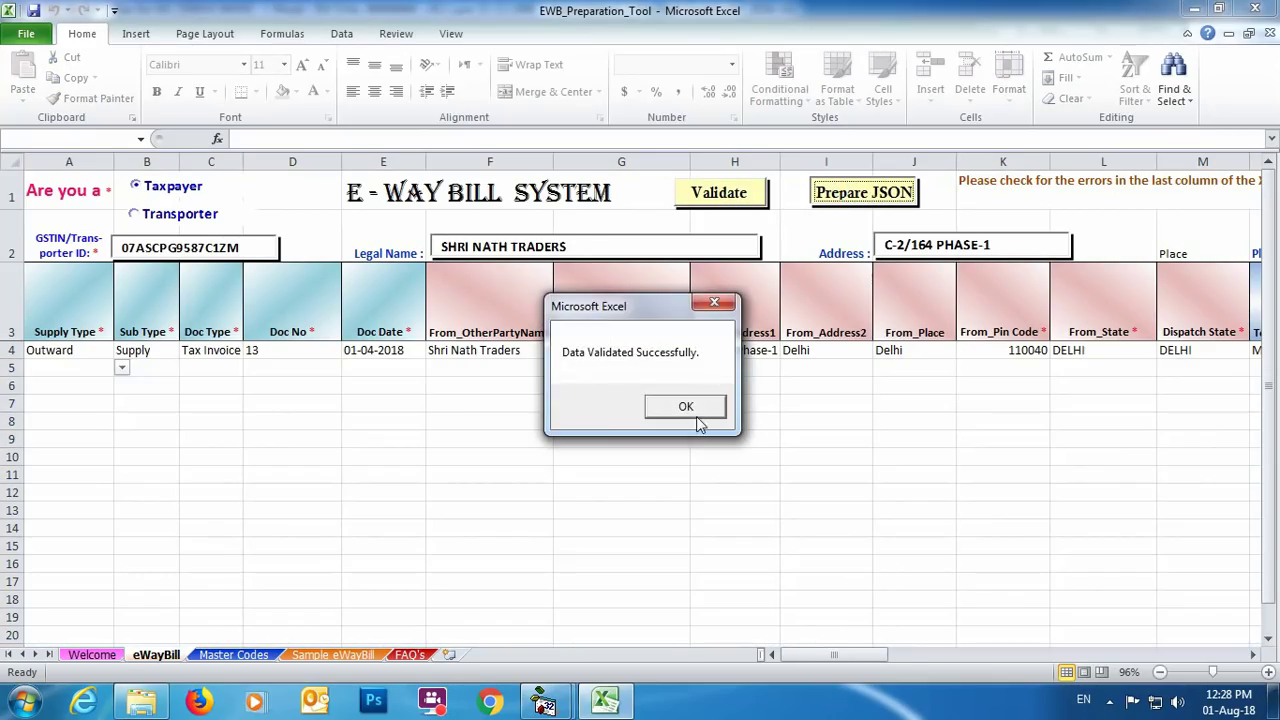
{"action": "left_click", "coordinate": [700, 414]}
{"action": "left_click", "coordinate": [760, 408]}
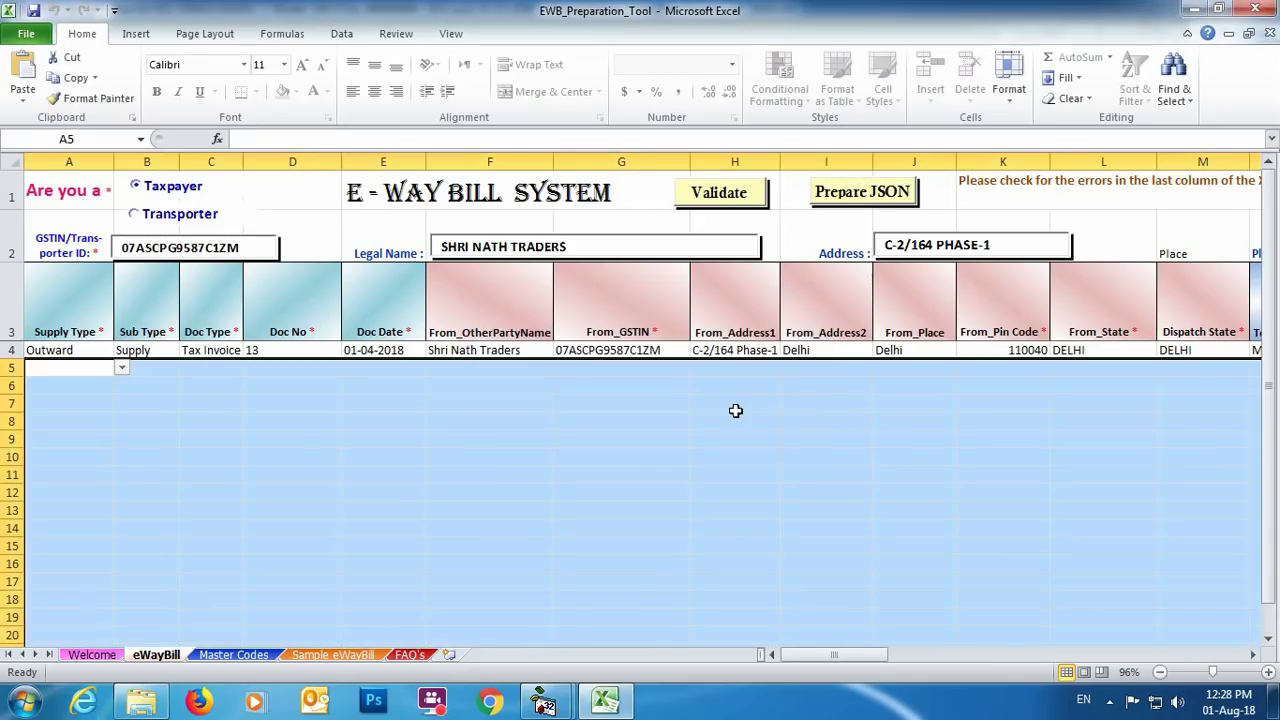
{"action": "key", "text": "super+d"}
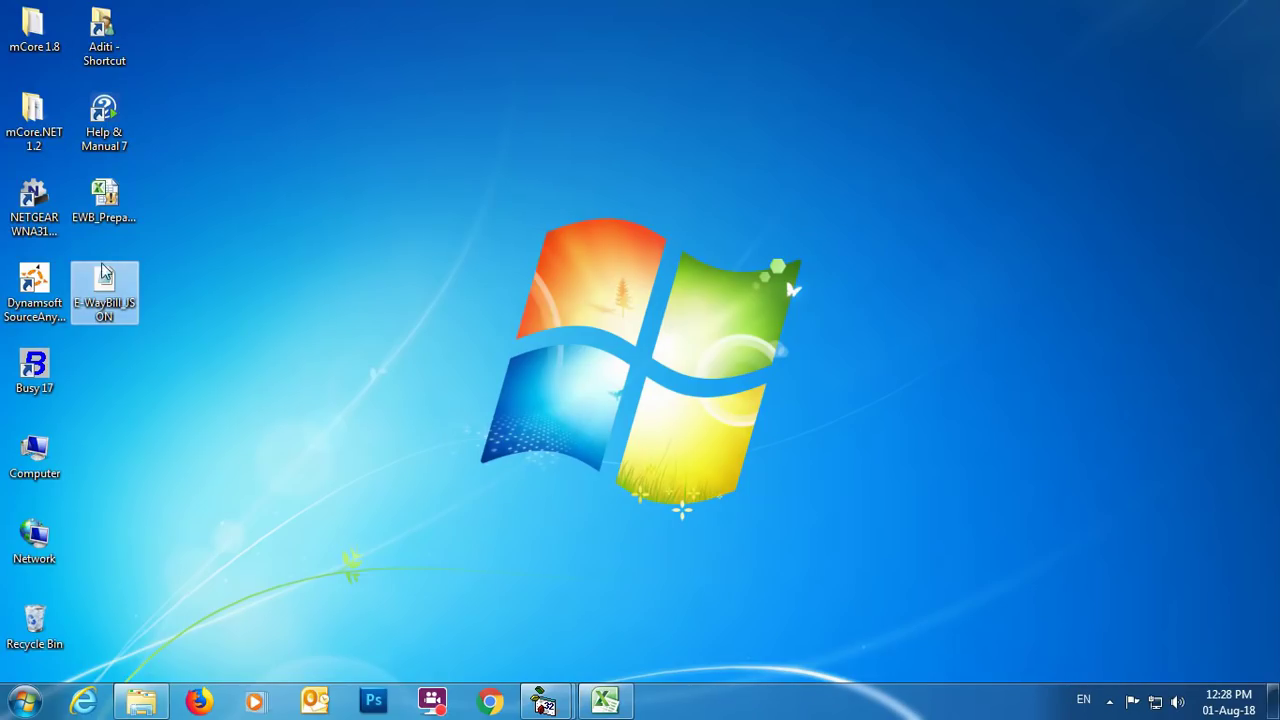
Switch from the desktop back to the Busy 18 window for Shri Nath Traders.
{"action": "mouse_move", "coordinate": [123, 318]}
{"action": "mouse_move", "coordinate": [544, 700]}
{"action": "left_click", "coordinate": [623, 617]}
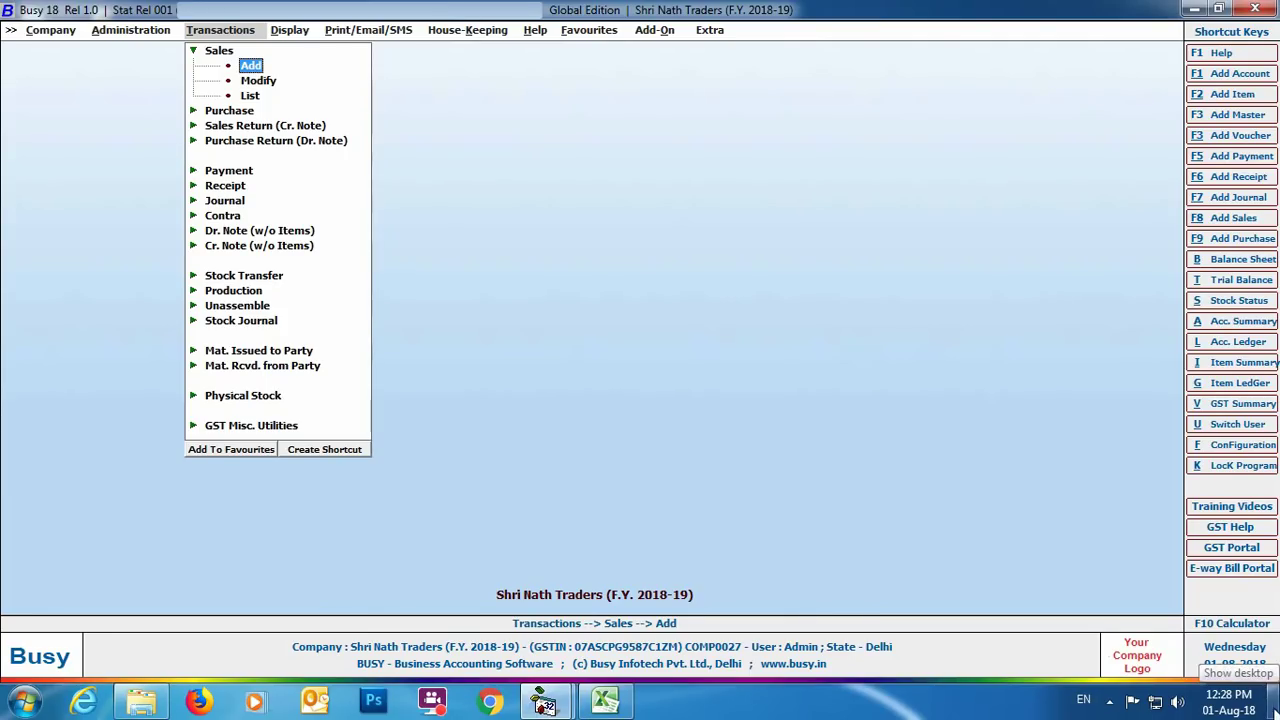
Go to GST Misc. Utilities > E-Way Bill Management > Generate E-Way Bill, As per Govt. Template.
{"action": "left_click", "coordinate": [280, 427]}
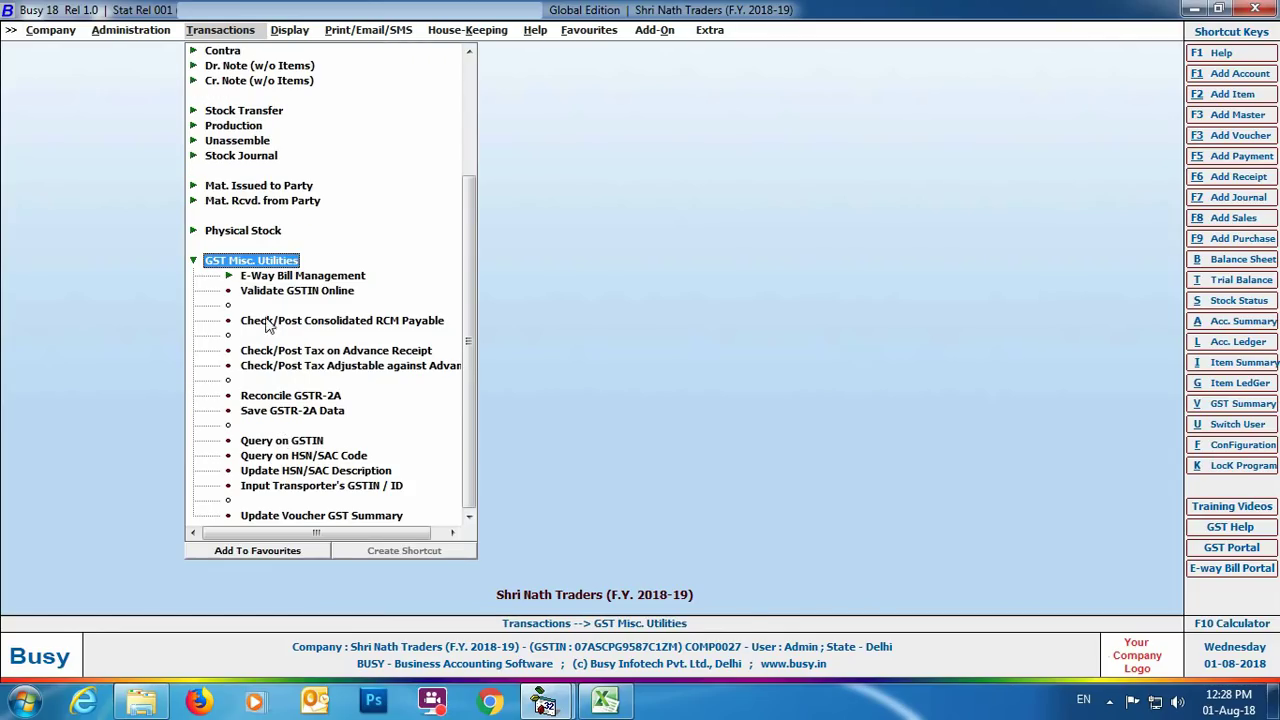
{"action": "left_click", "coordinate": [250, 278]}
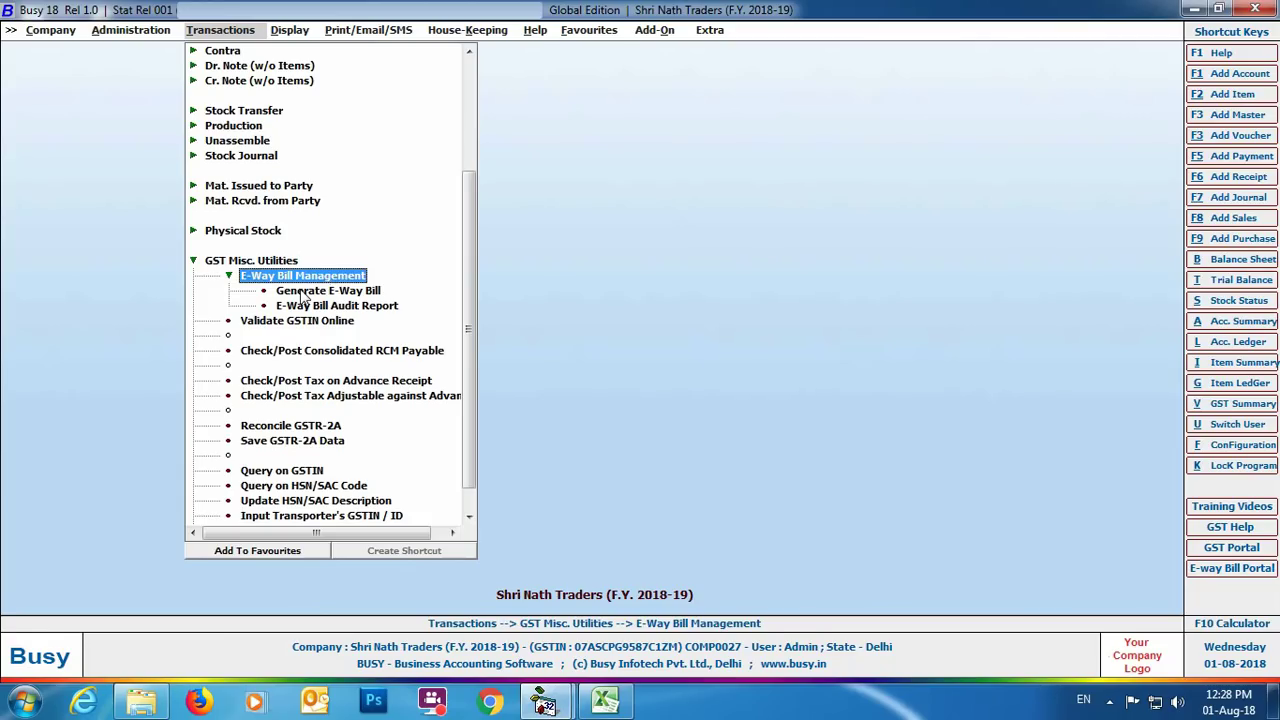
{"action": "left_click", "coordinate": [302, 292]}
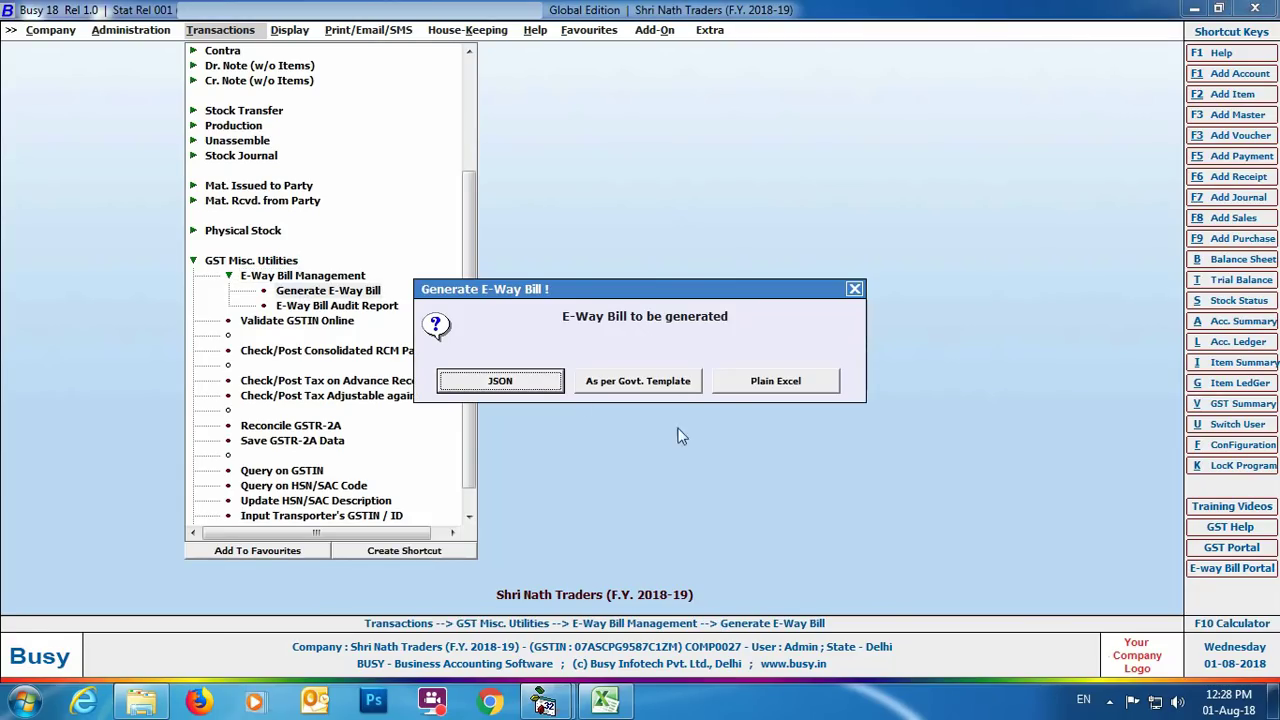
{"action": "left_click", "coordinate": [638, 385]}
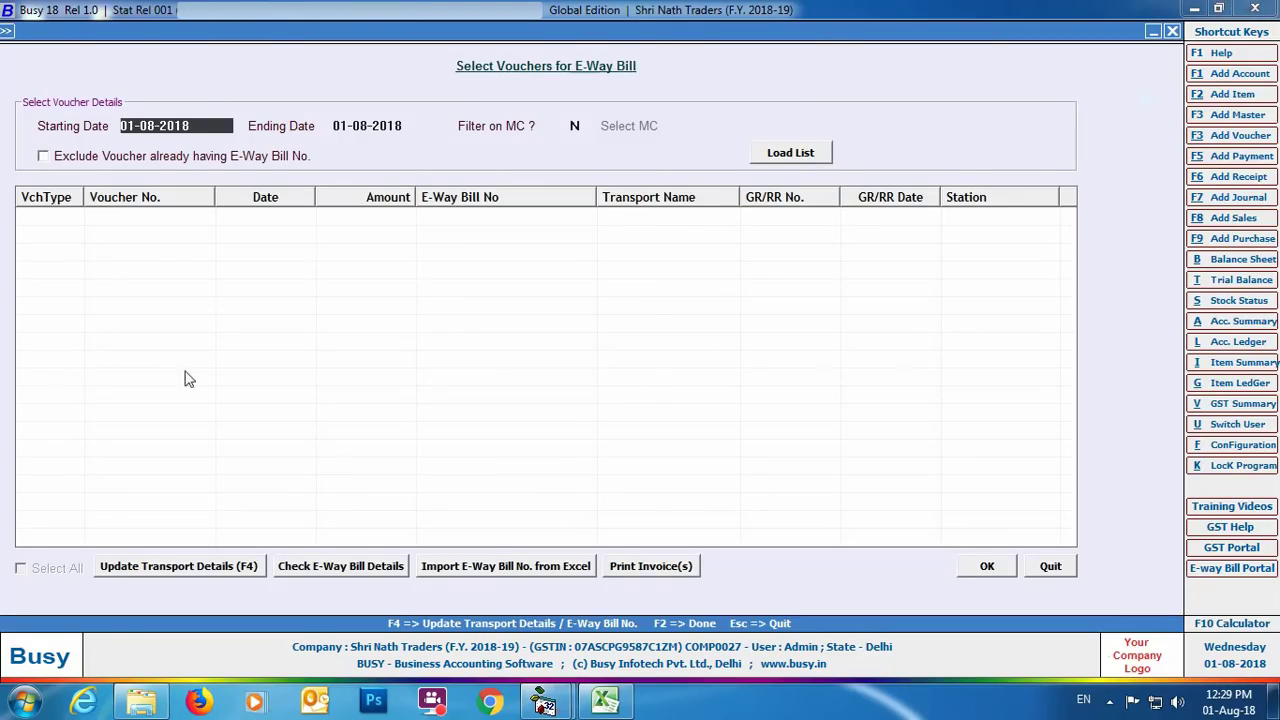